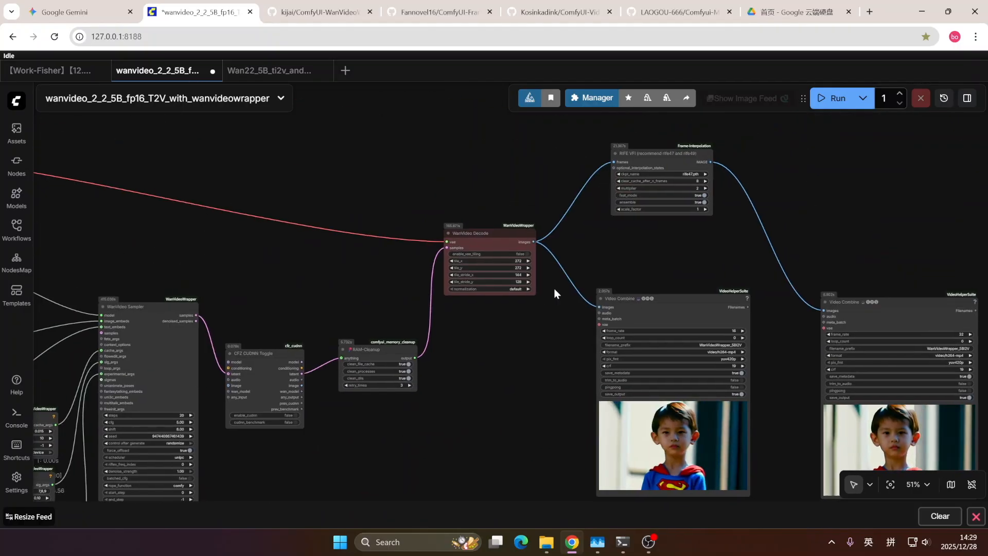
- Examine the workflow's WanVideo Decode, RIFE VFI, Video Combine, RAM-Cleanup and CFZ CUDNN Toggle nodes, and then the full node graph
left_click_drag(653, 247, 589, 283)
scroll(661, 169, "up", 6)
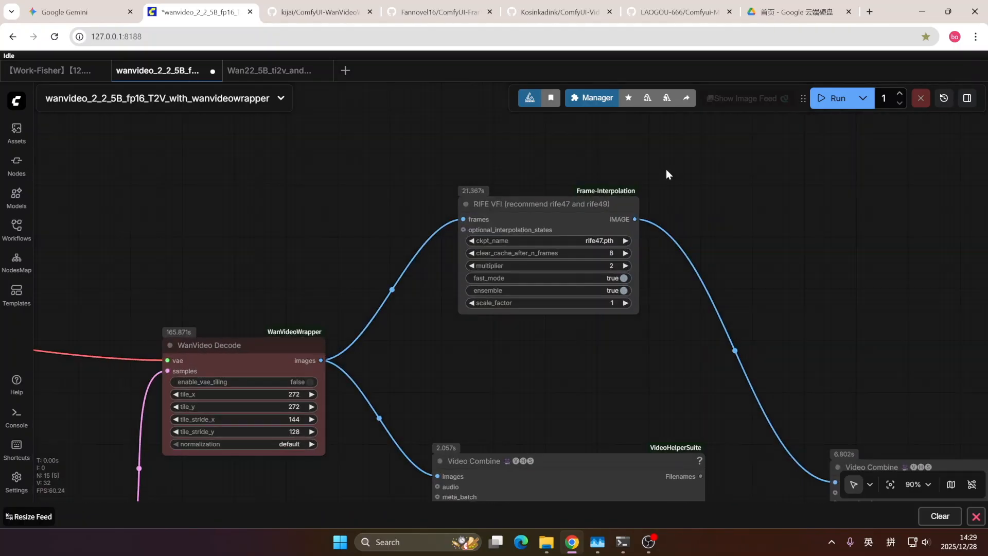
left_click_drag(571, 320, 729, 168)
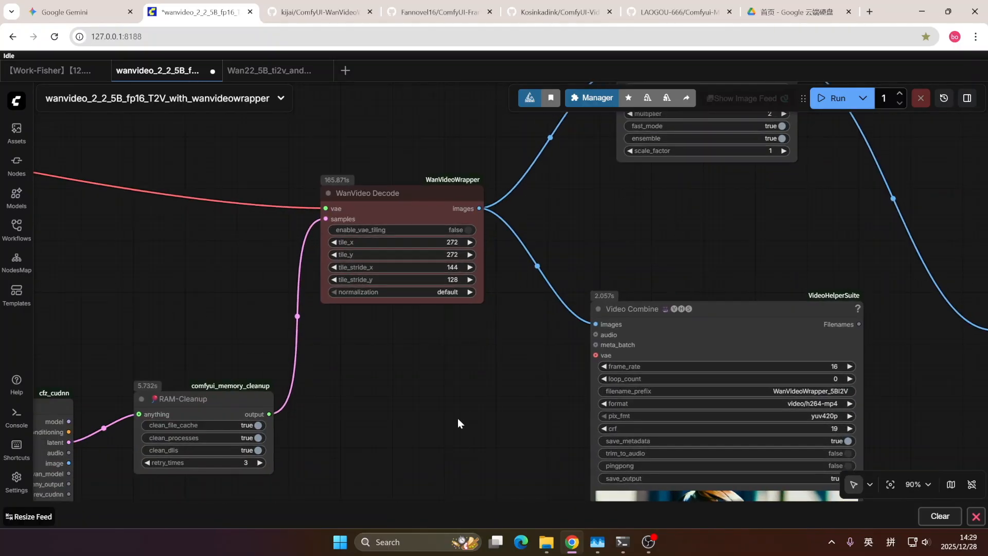
left_click_drag(458, 417, 394, 320)
left_click_drag(489, 298, 435, 327)
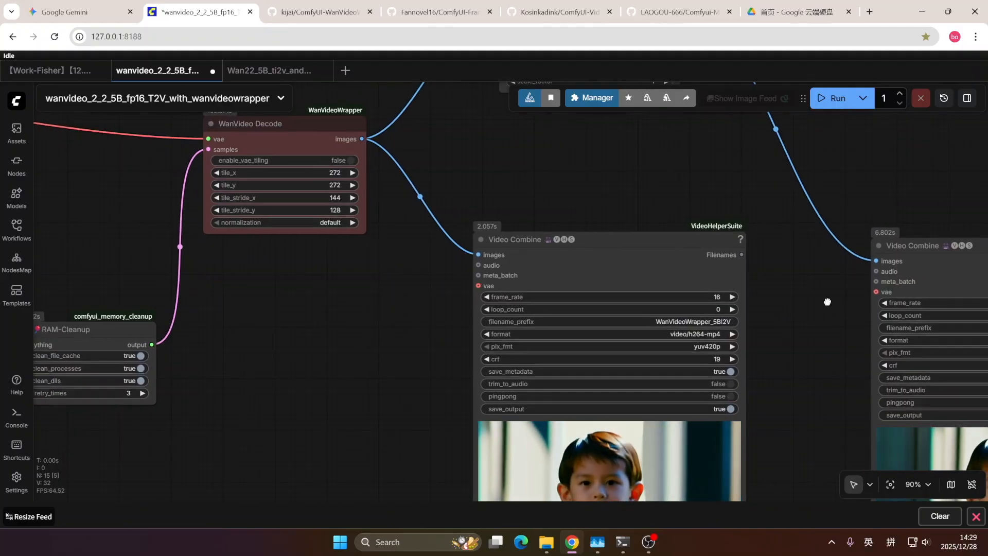
left_click_drag(827, 301, 881, 250)
left_click_drag(413, 320, 590, 328)
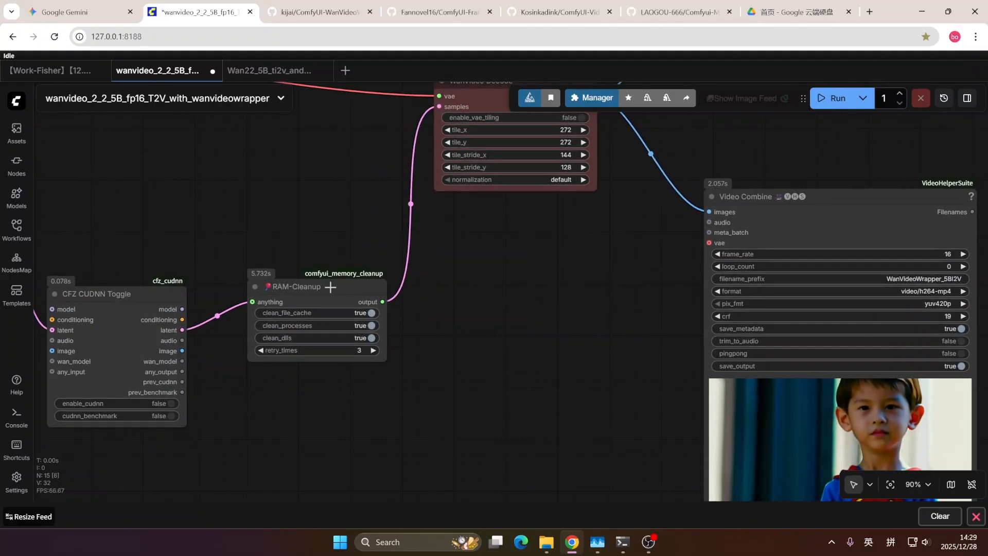
scroll(517, 308, "down", 9)
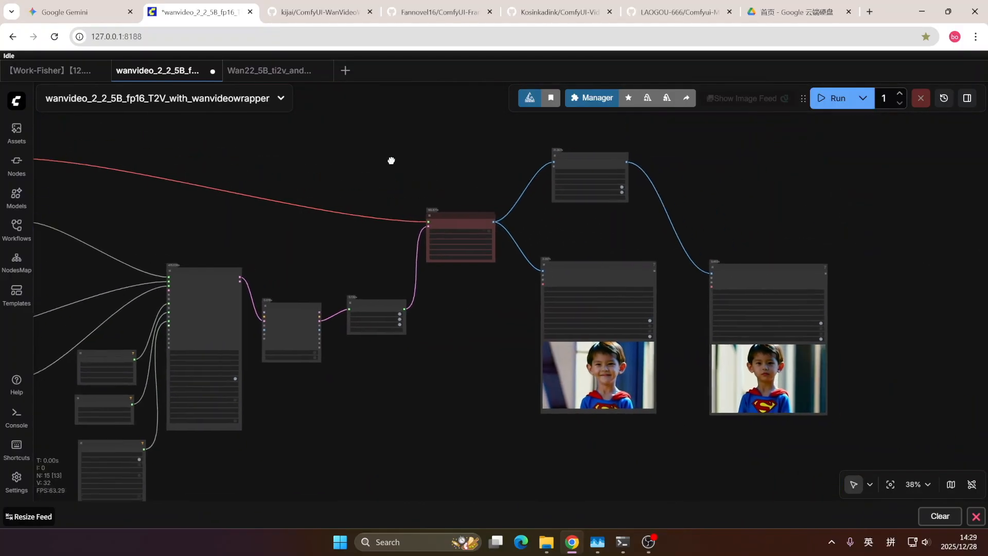
left_click_drag(391, 161, 537, 195)
scroll(504, 159, "down", 4)
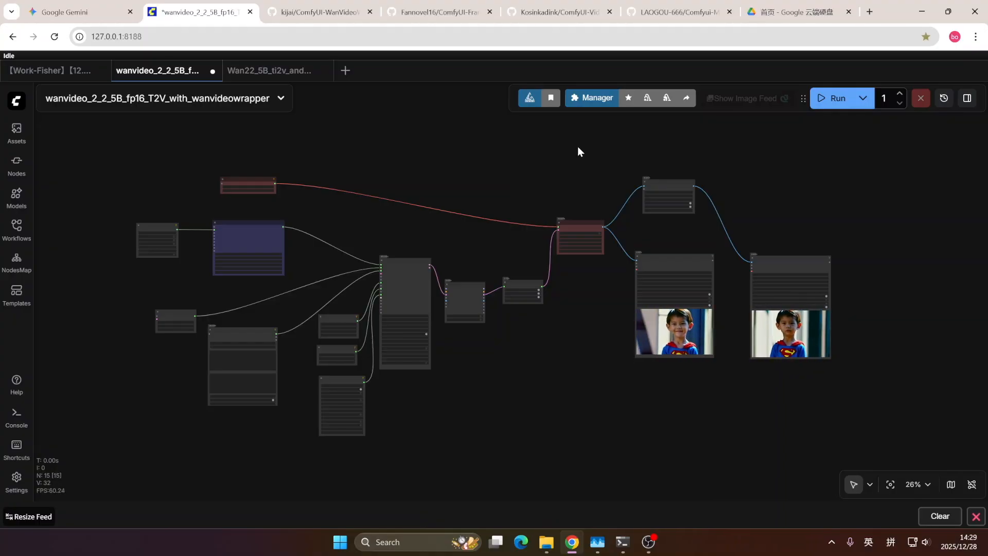
- View the ComfyUI Manager's custom node installation options, close the dialog and return to the workflow overview
left_click(594, 99)
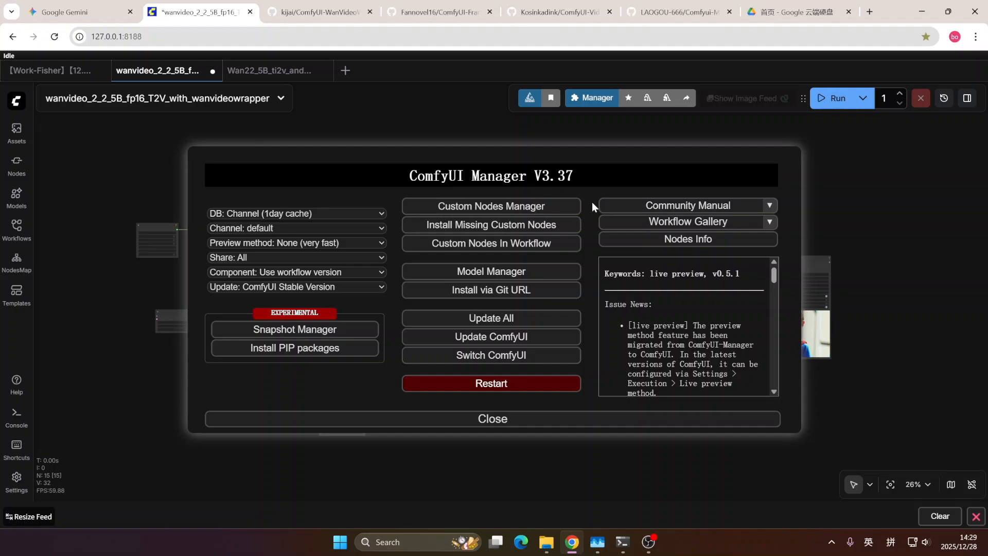
left_click(482, 419)
mouse_move(595, 335)
left_mouse_down()
mouse_move(623, 330)
mouse_move(594, 320)
left_mouse_up()
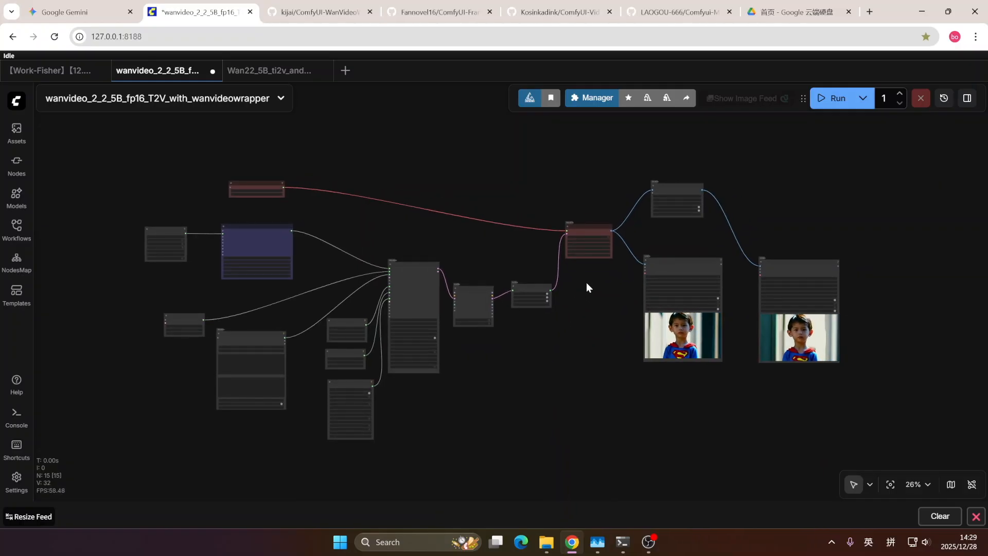
left_click_drag(569, 368, 560, 380)
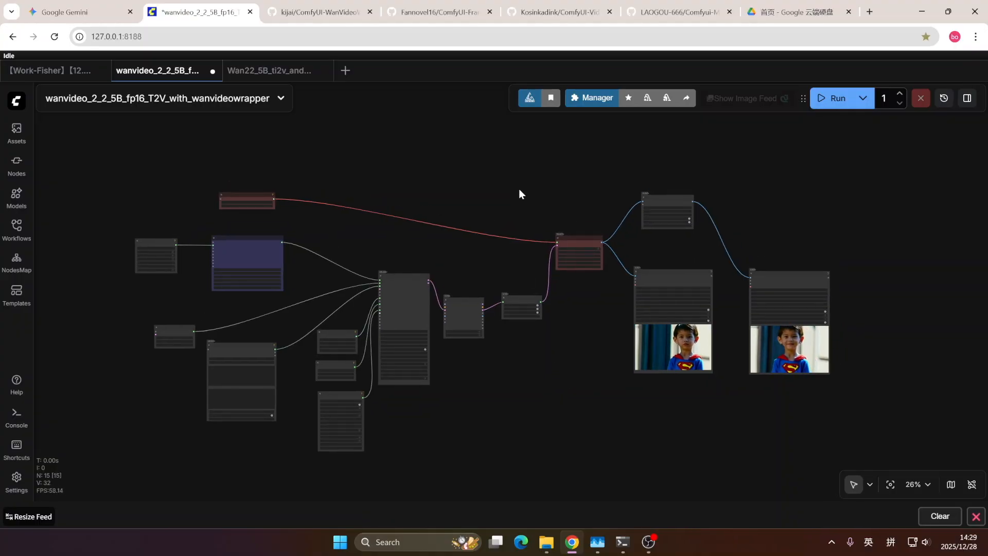
left_click_drag(515, 154, 471, 151)
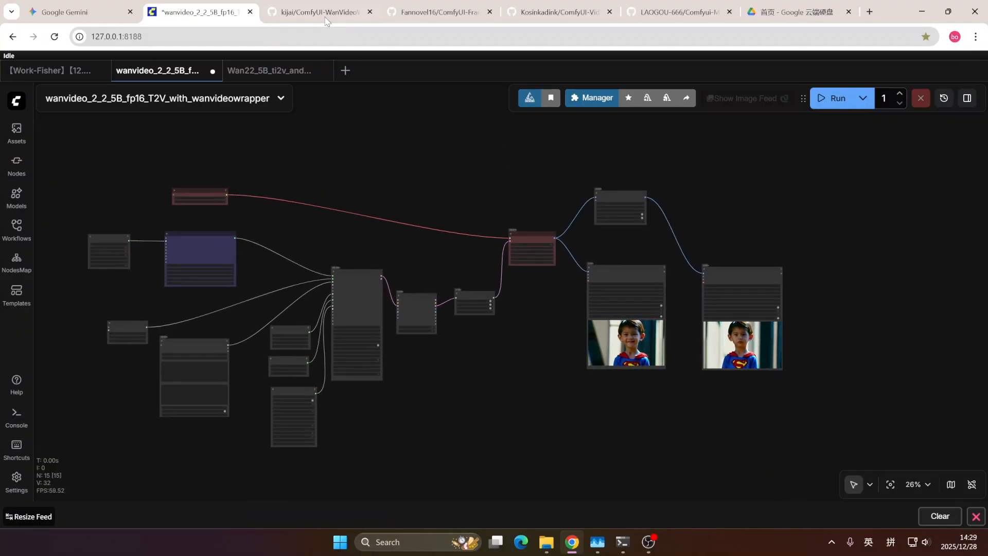
- Bring up the ComfyUI-WanVideoWrapper GitHub repository page and highlight its owner and repository name
left_click(316, 12)
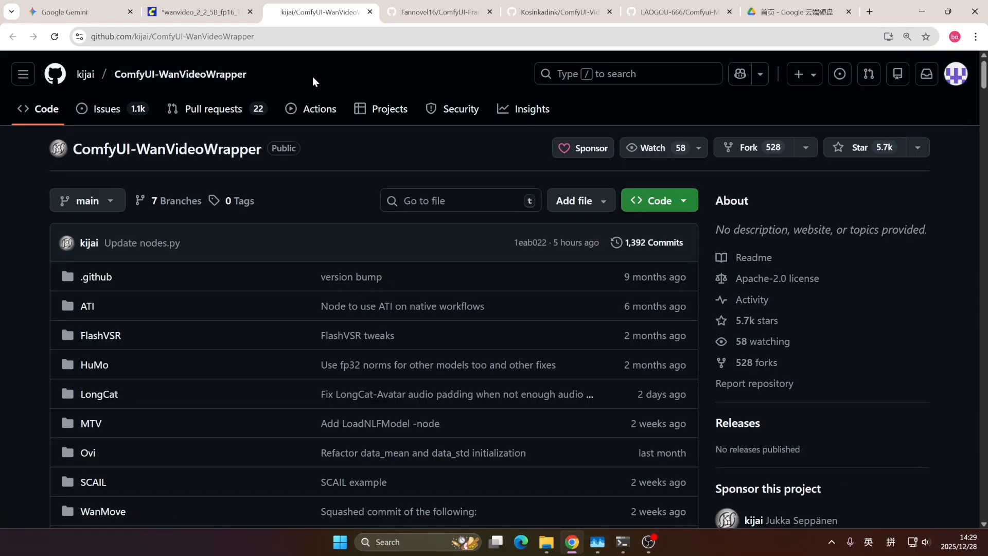
left_click_drag(313, 76, 76, 75)
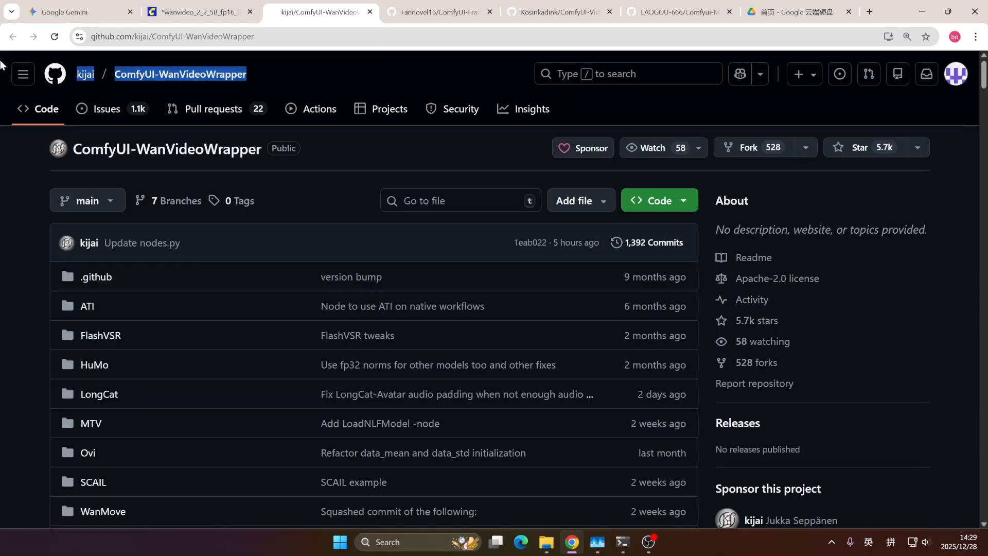
left_click(353, 75)
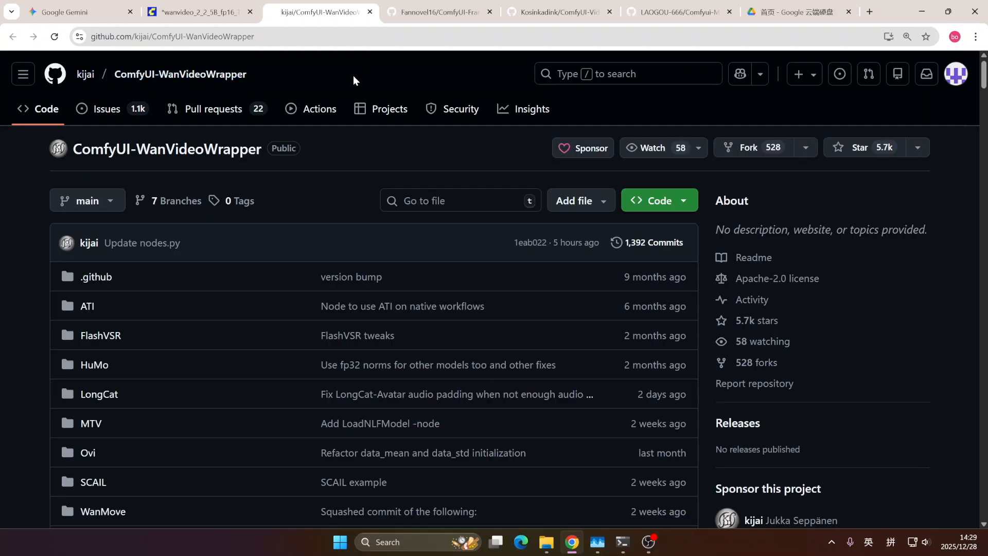
left_click(312, 37)
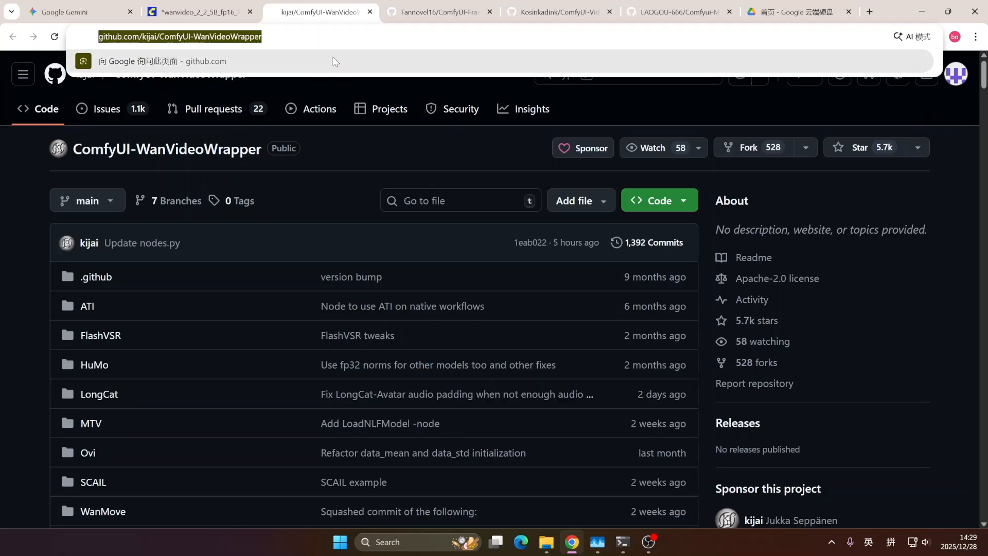
left_click(2, 183)
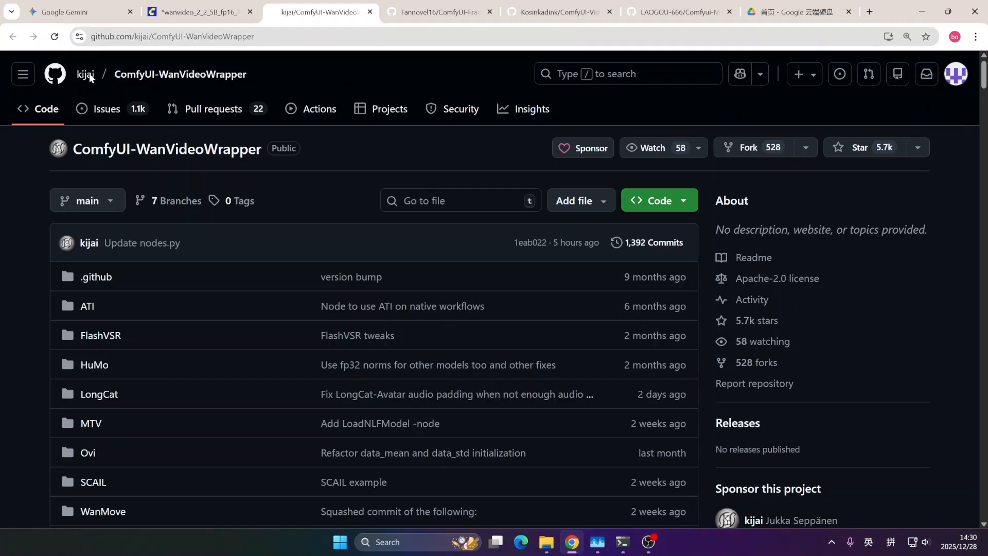
- Copy the full web address of the ComfyUI-WanVideoWrapper repository page
left_click(239, 37)
left_click(276, 39)
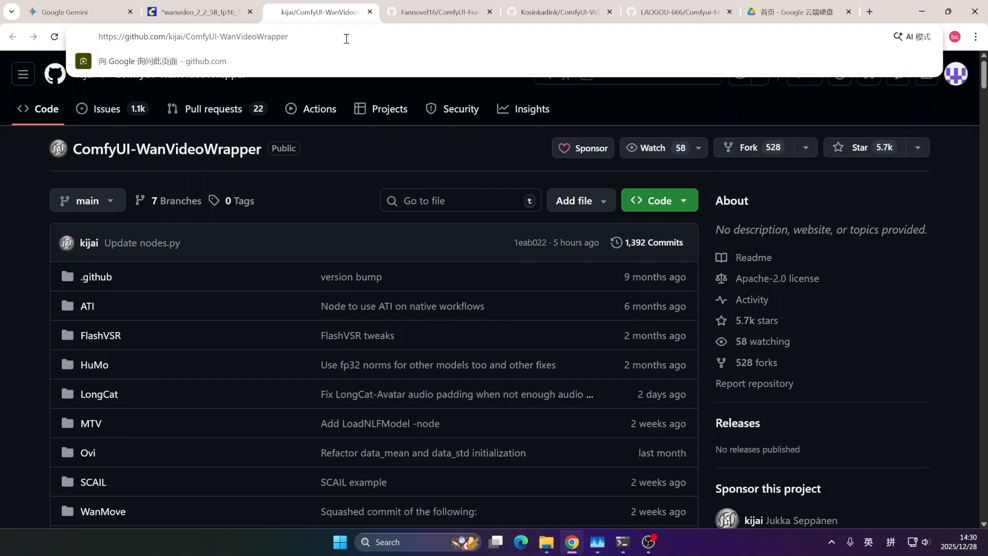
left_click_drag(346, 39, 59, 20)
right_click(175, 39)
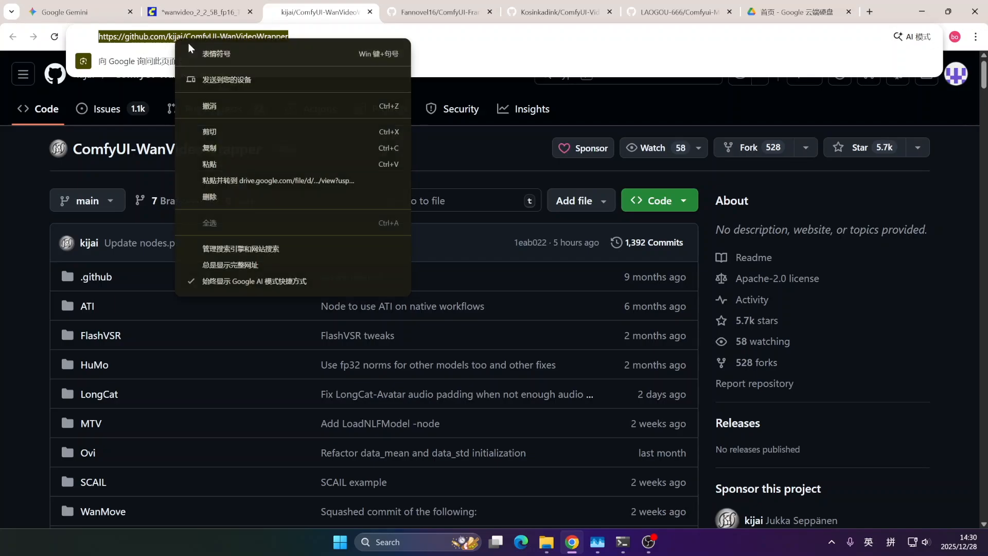
left_click(234, 151)
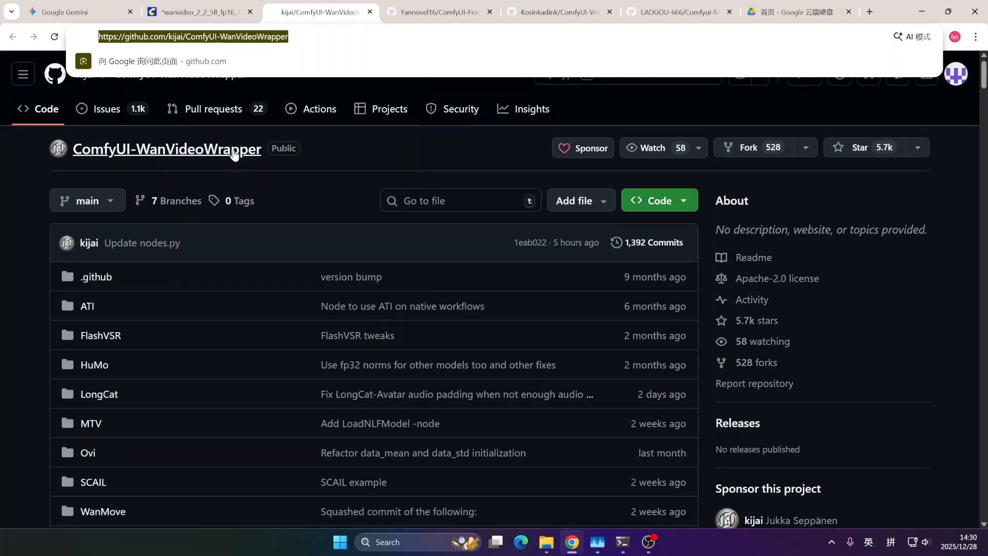
left_click(360, 184)
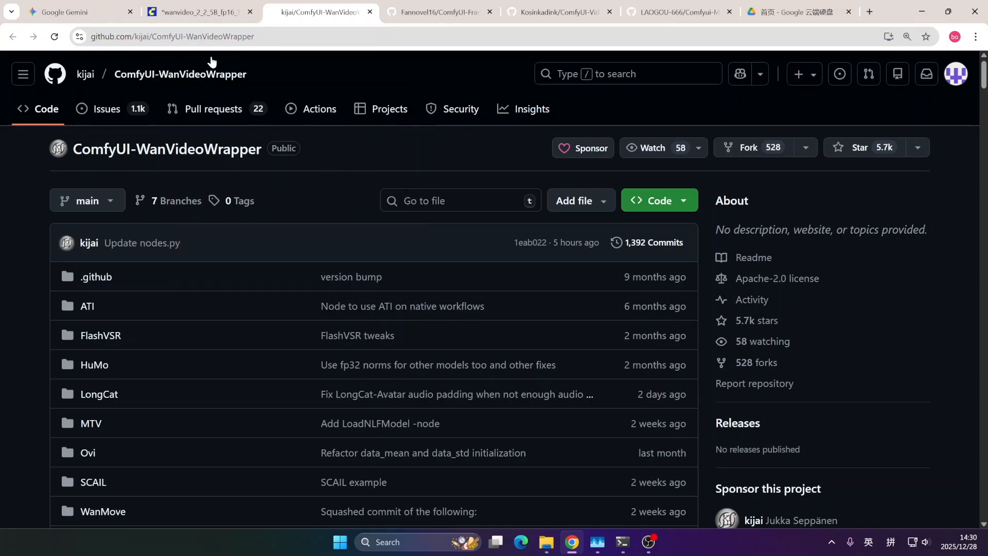
- Copy the HTTPS clone URL of the ComfyUI-WanVideoWrapper repository
left_click(279, 44)
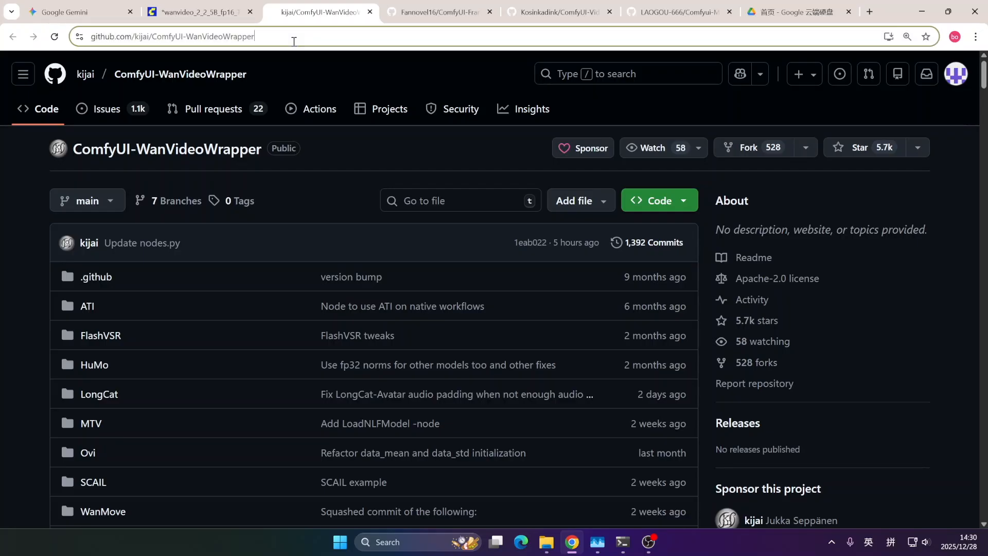
left_click(331, 181)
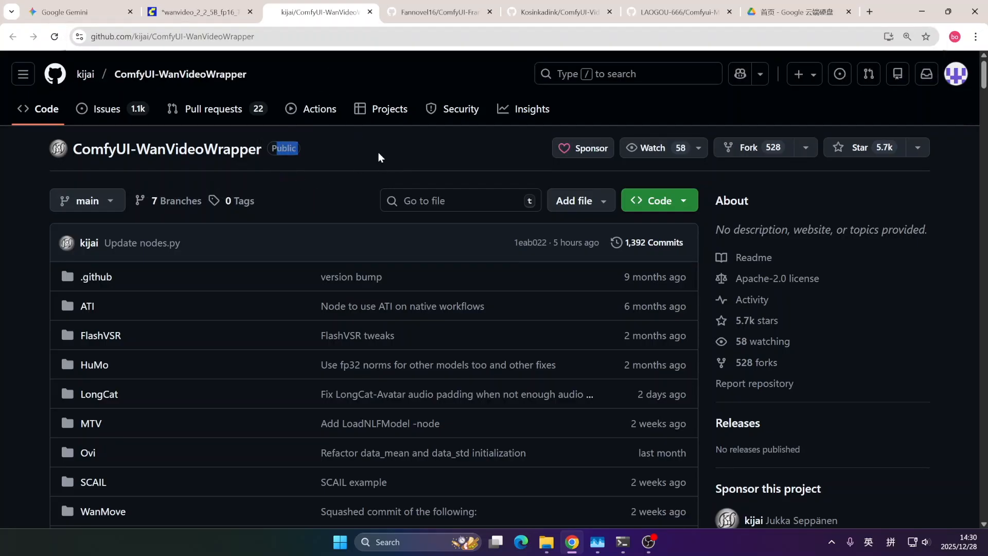
left_click(675, 205)
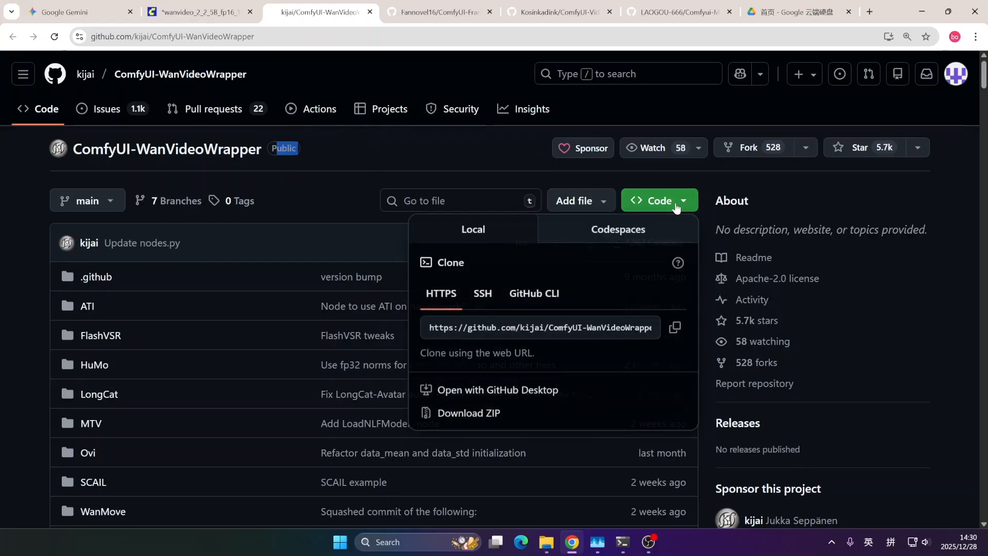
left_click(676, 328)
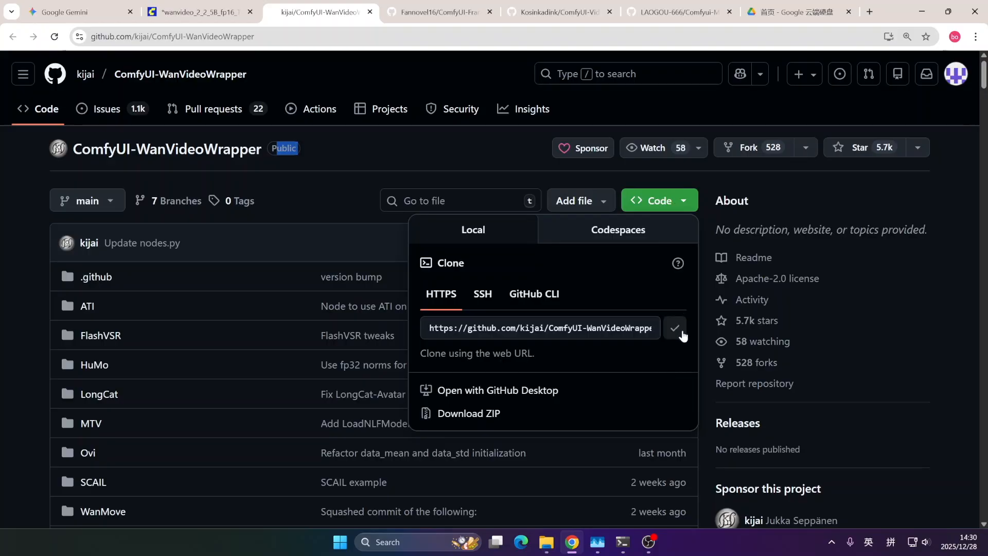
left_click(753, 181)
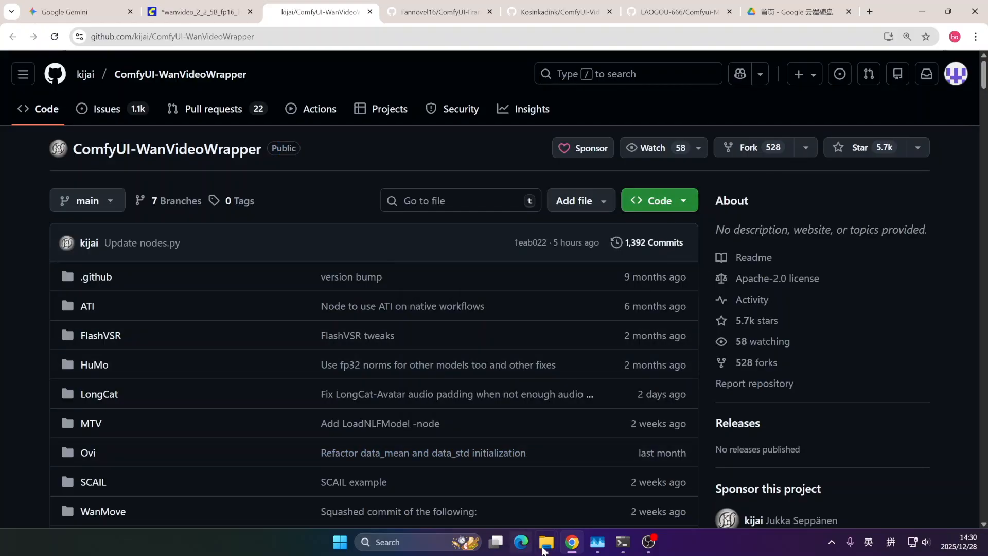
- Switch to the File Explorer window showing D:\ComfyUI-Zluda\custom_nodes and open a command prompt (cmd) in that folder
mouse_move(546, 541)
left_click(477, 478)
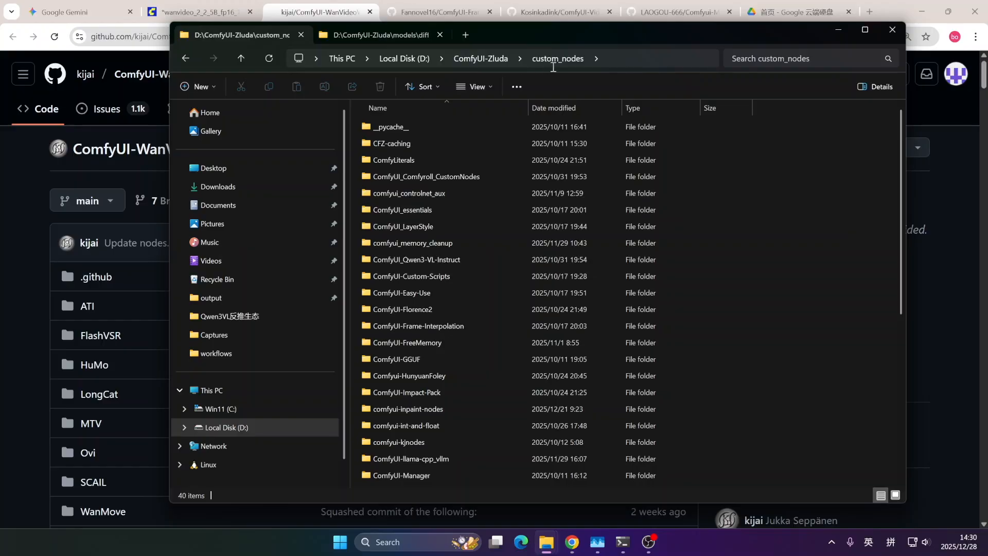
left_click(624, 61)
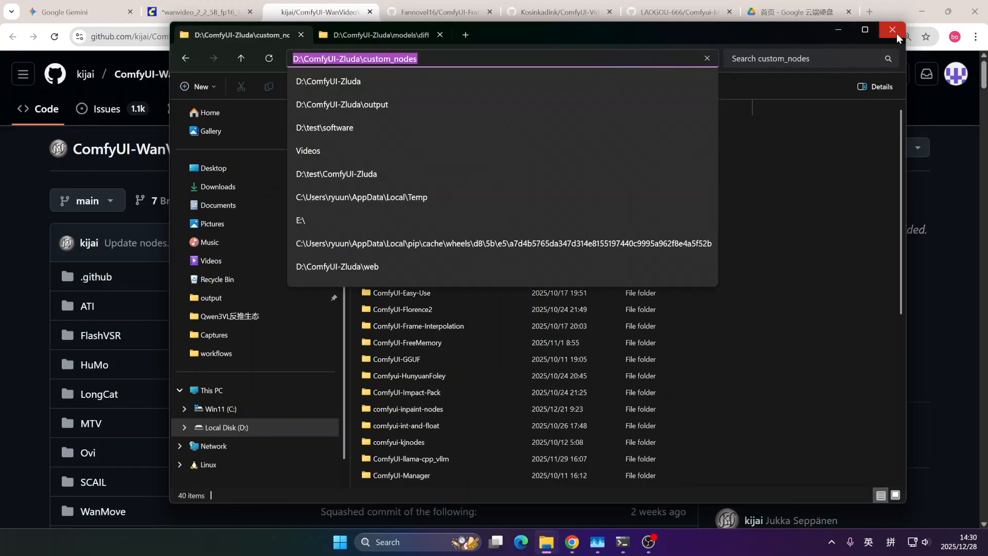
type("cmd")
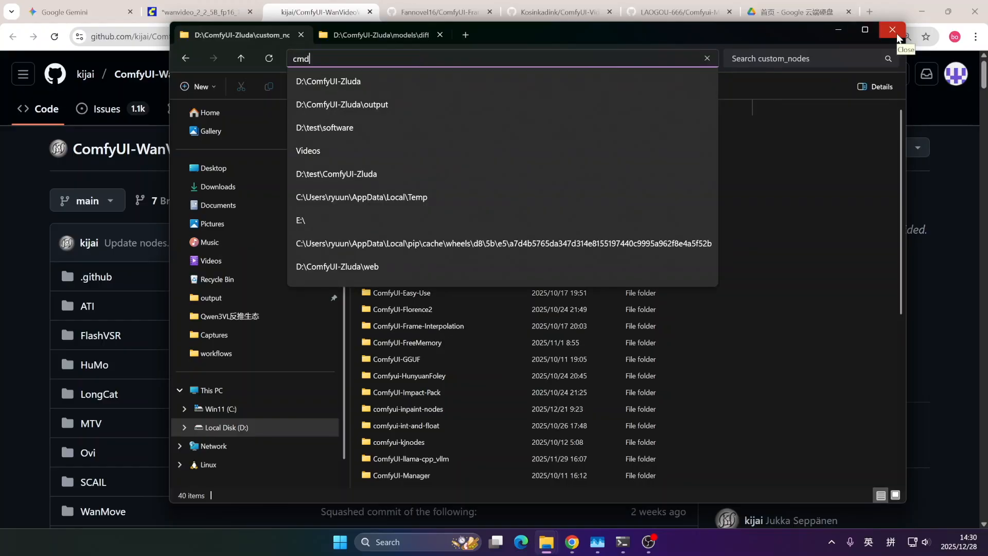
key("Return")
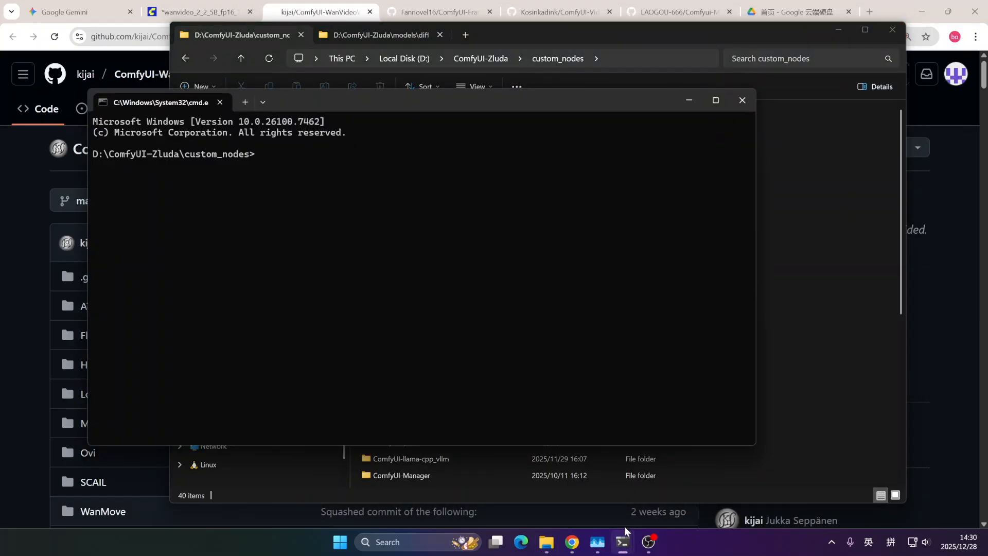
- Close the comfyui-user.bat console window and bring the earlier command prompt with the git clone command to the front
mouse_move(625, 540)
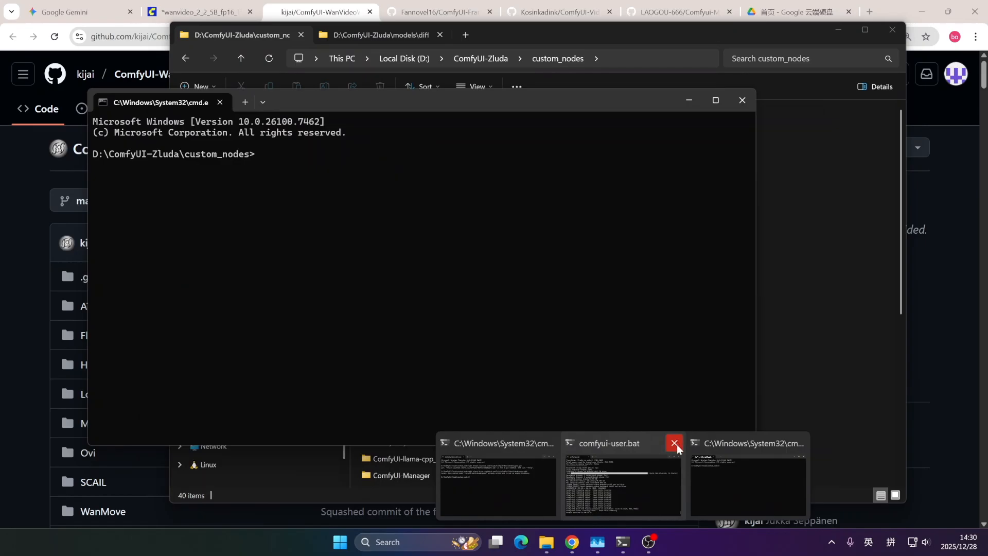
left_click(674, 441)
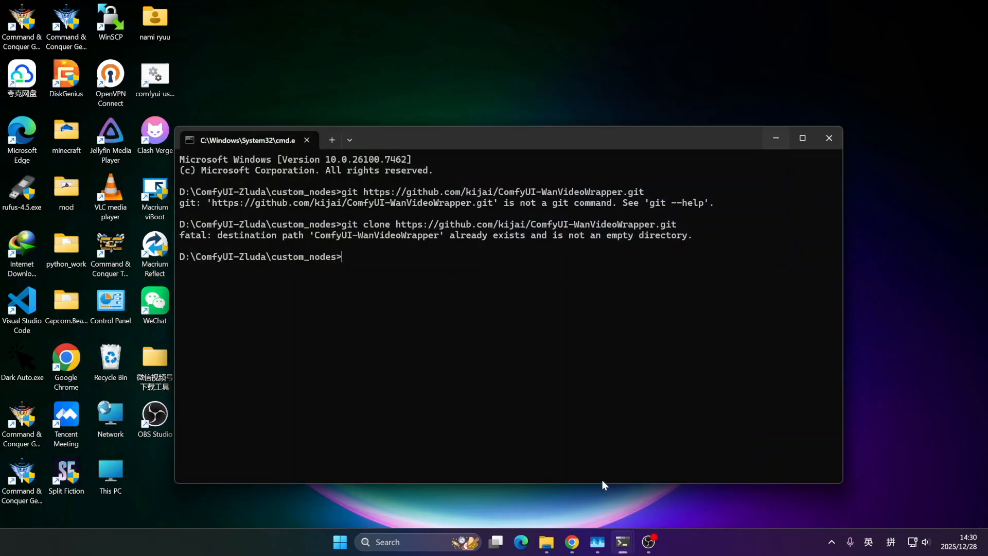
left_click(601, 480)
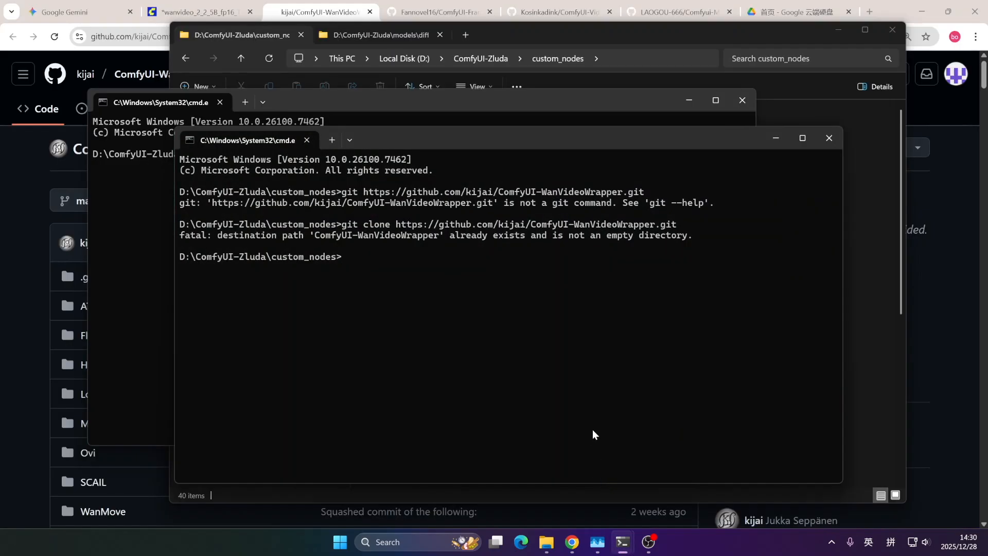
- Minimize the new empty command prompt and reposition the one containing the git clone command over the custom_nodes folder window
mouse_move(622, 546)
left_click(640, 478)
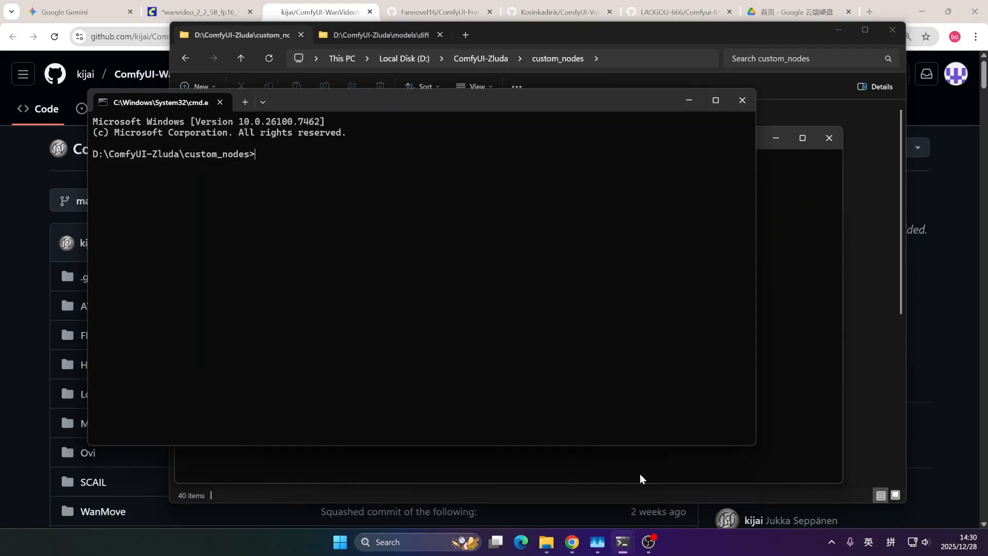
left_click(763, 161)
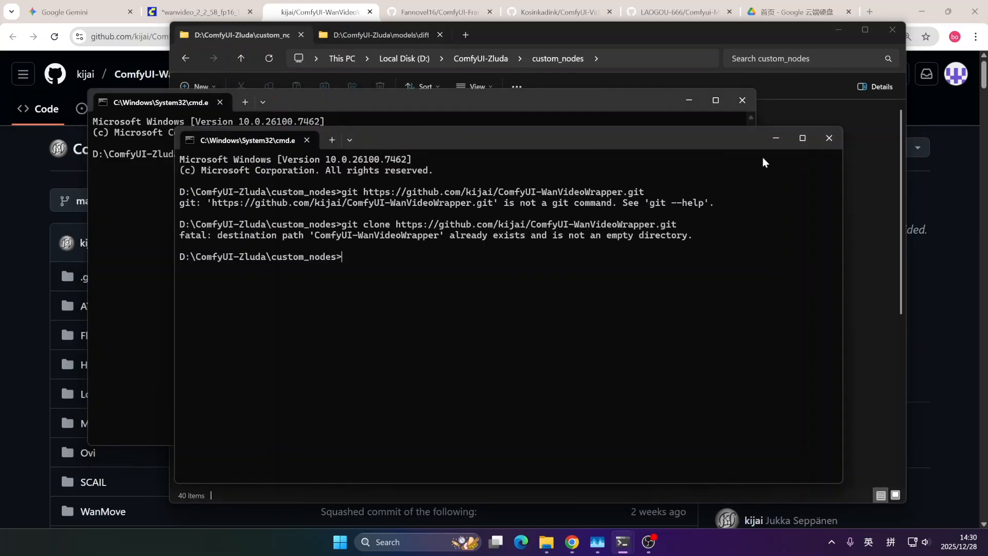
left_click(687, 99)
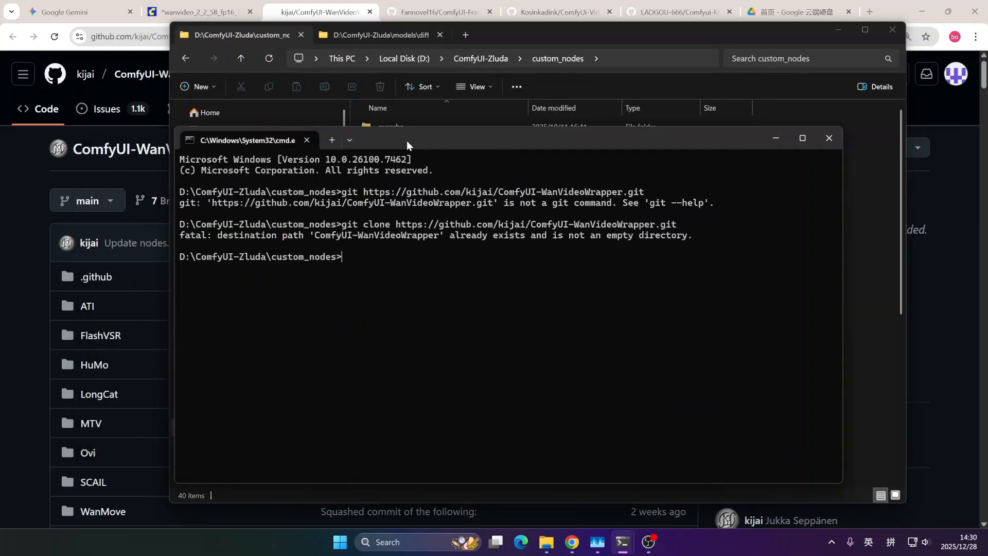
mouse_move(427, 136)
left_mouse_down()
mouse_move(443, 137)
mouse_move(441, 148)
left_mouse_up()
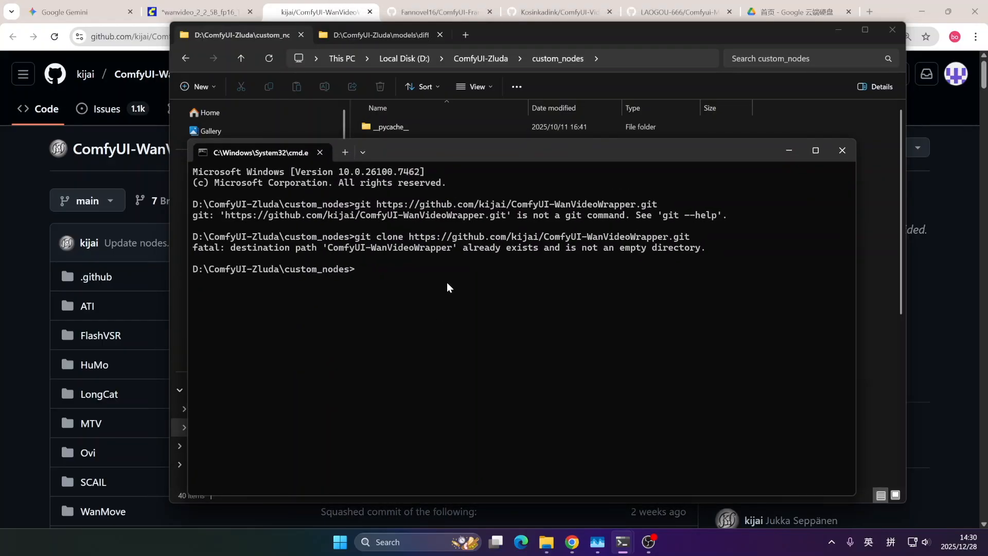
- Run git clone with the copied ComfyUI-WanVideoWrapper repository URL in the custom_nodes command prompt
left_click_drag(469, 150, 476, 132)
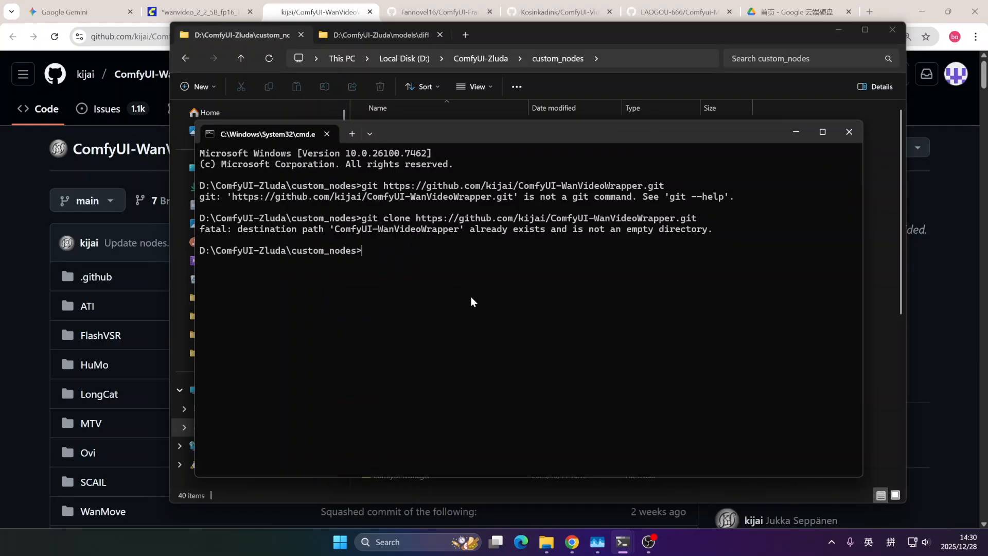
type("git clone")
key("ctrl+v")
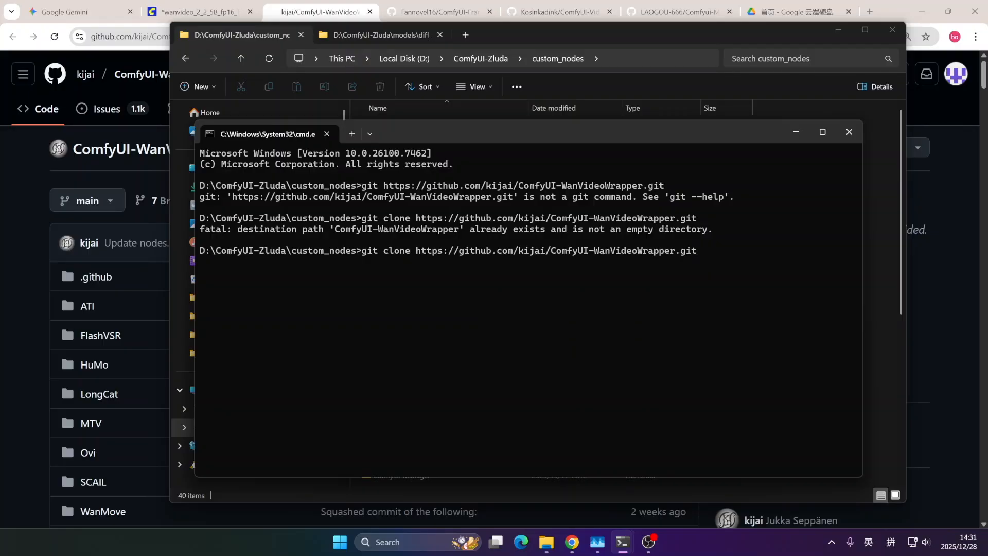
key("Return")
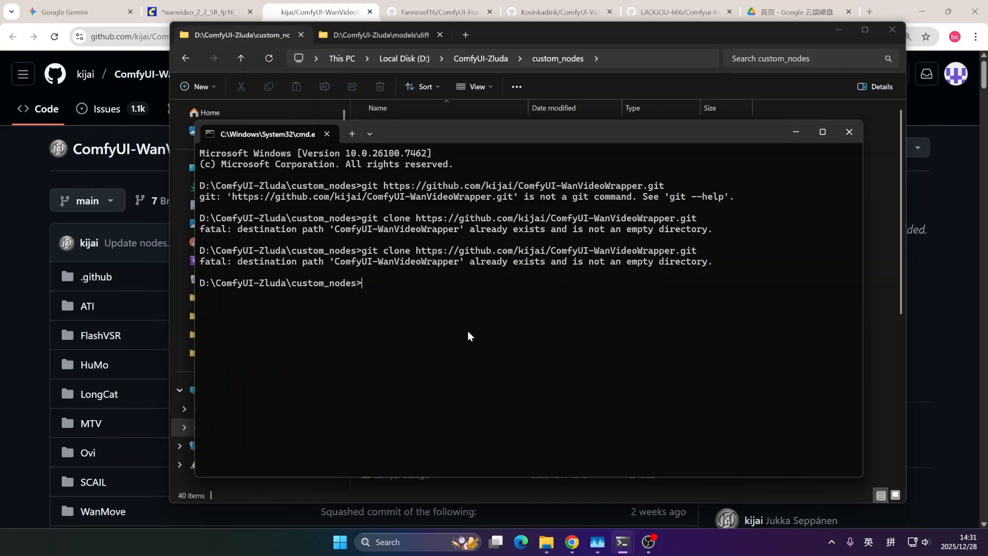
- Change the command prompt's directory to ComfyUI-WanVideoWrapper with the cd command
type("cd ComfyUI-")
key("shift")
type("wna")
key("BackSpace")
key("BackSpace")
key("BackSpace")
key("shift")
type("Wan")
key("Tab")
key("BackSpace")
key("BackSpace")
key("BackSpace")
key("BackSpace")
key("BackSpace")
key("BackSpace")
key("BackSpace")
key("BackSpace")
key("BackSpace")
key("BackSpace")
key("BackSpace")
key("BackSpace")
key("BackSpace")
key("BackSpace")
key("BackSpace")
key("BackSpace")
key("BackSpace")
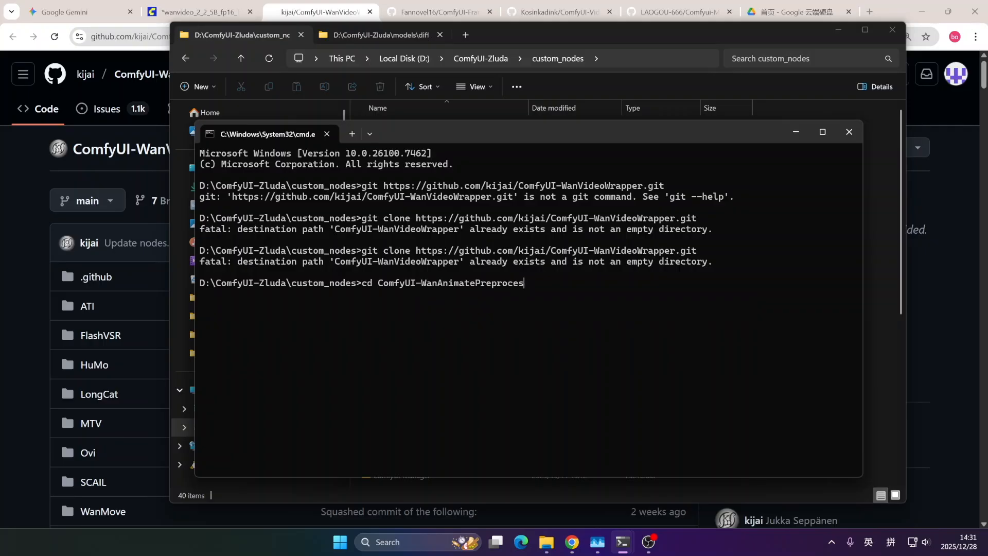
type("videowrapper")
key("Return")
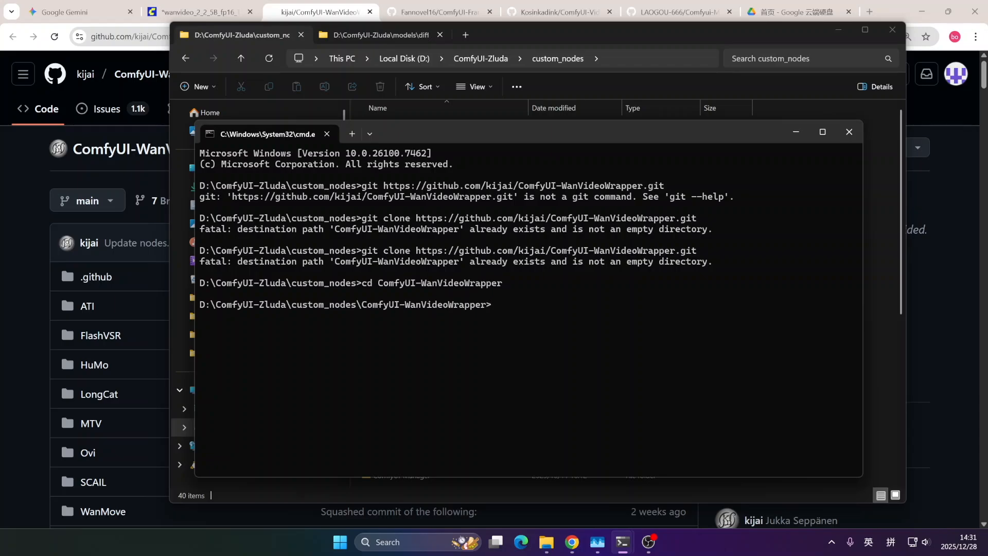
- List the ComfyUI-WanVideoWrapper folder with dir and look through its files for the requirements file
type("dir")
key("Return")
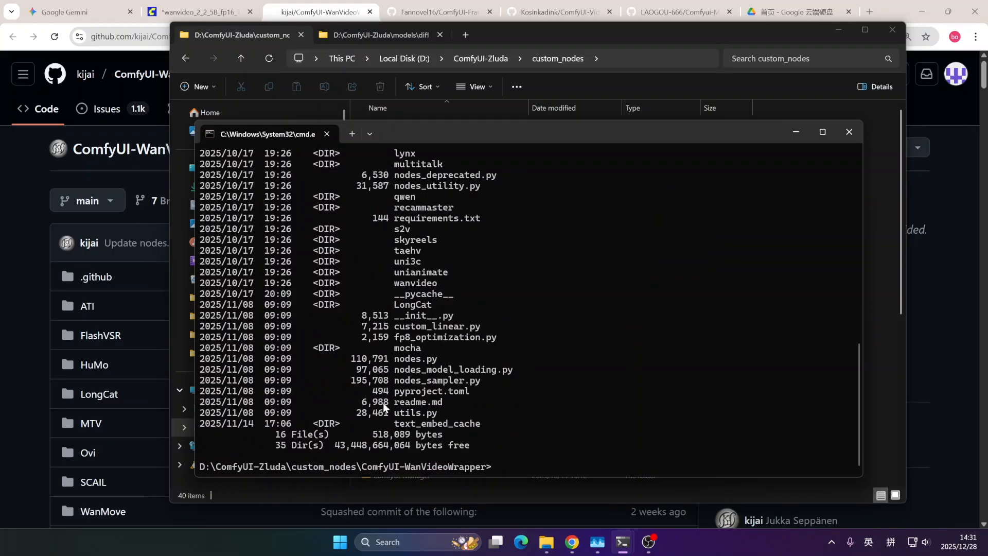
scroll(383, 415, "up", 1)
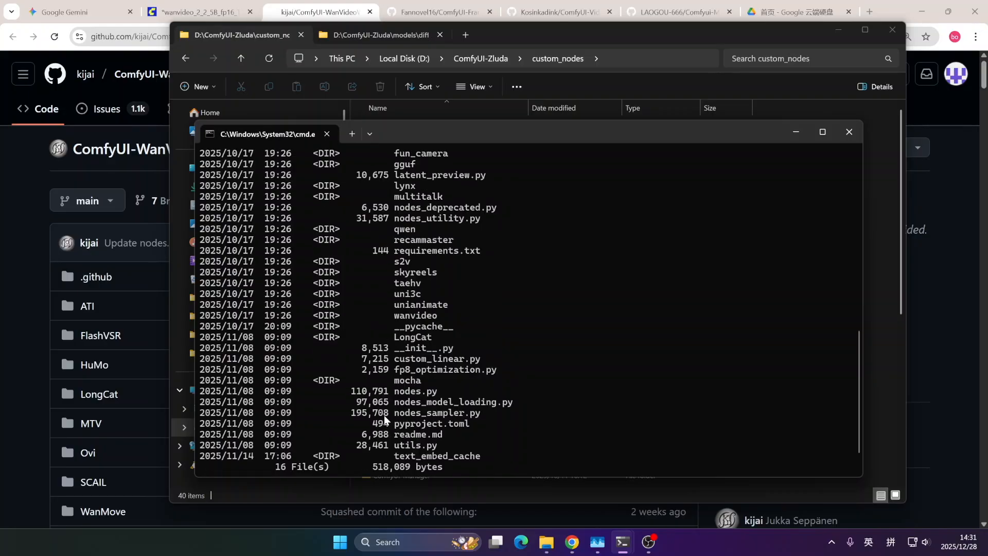
scroll(383, 414, "up", 12)
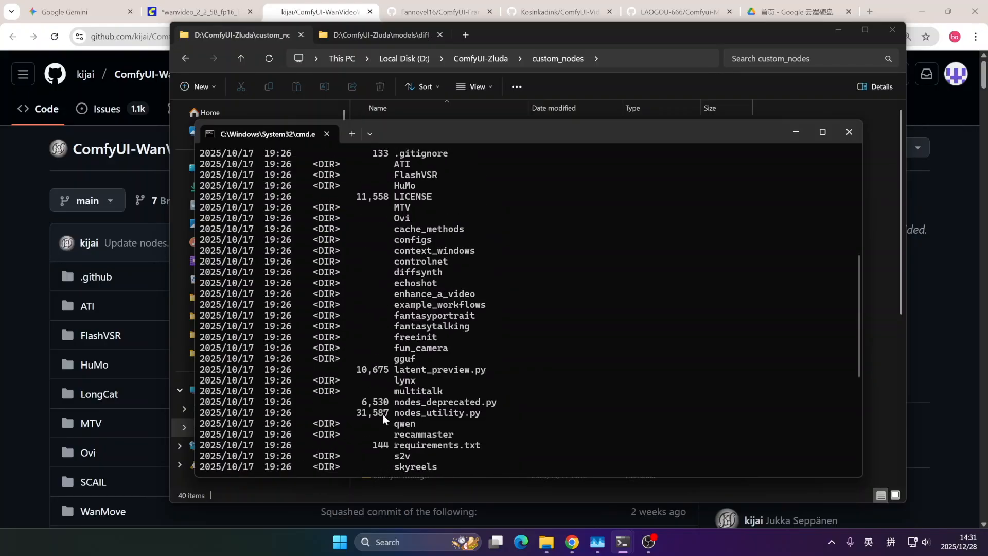
scroll(382, 413, "down", 13)
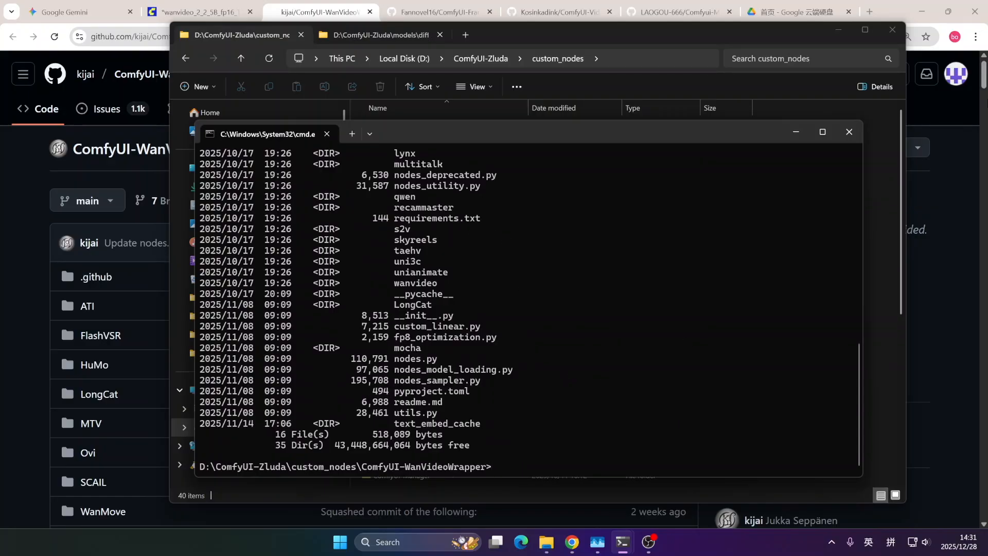
- Enter the command pip install -r requirements.txt at the ComfyUI-WanVideoWrapper prompt without running it
type("pip install -r re")
key("Tab")
key("BackSpace")
key("BackSpace")
key("BackSpace")
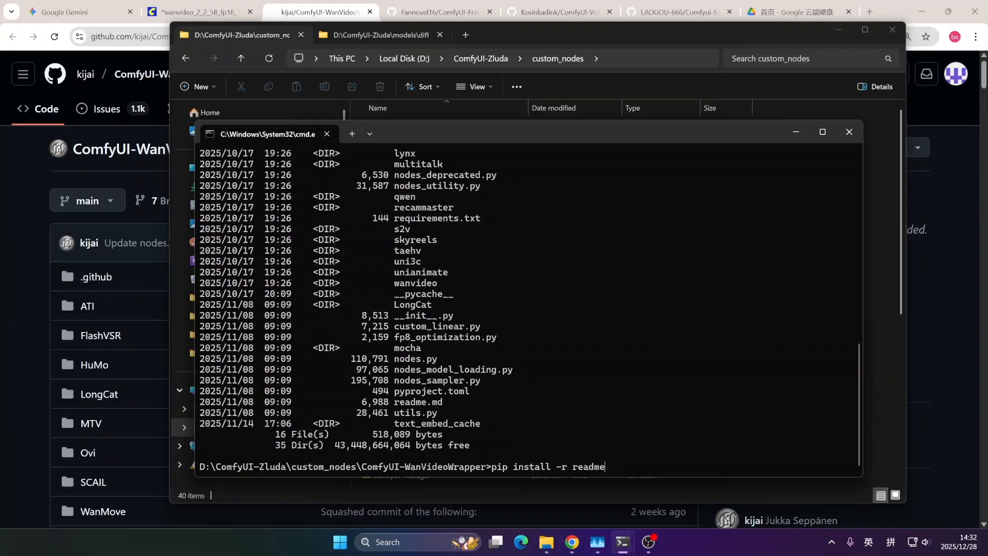
key("BackSpace")
key("BackSpace")
key("BackSpace")
key("BackSpace")
key("Tab")
key("Tab")
key("Tab")
left_click_drag(401, 463, 493, 470)
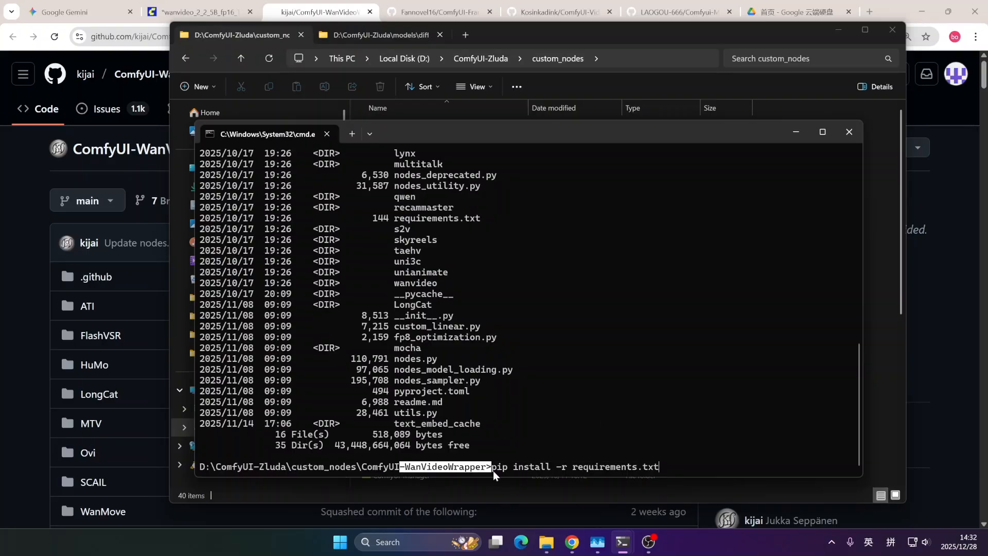
left_click(493, 470)
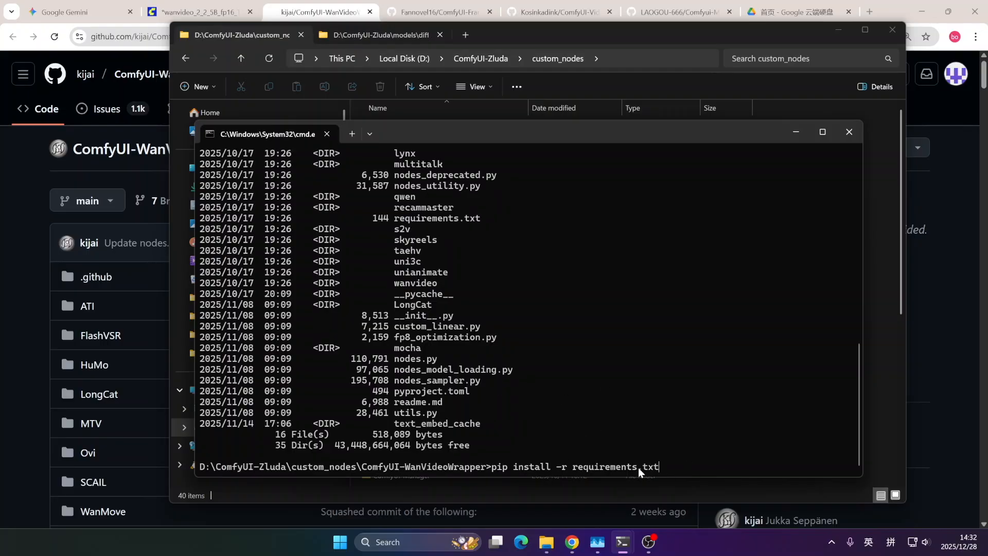
left_click_drag(600, 131, 601, 103)
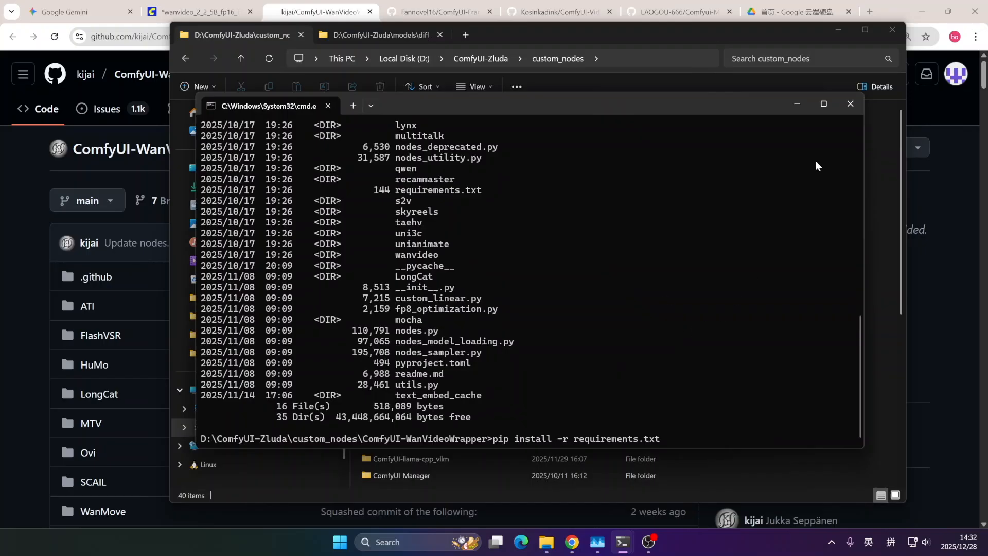
left_click_drag(729, 103, 723, 99)
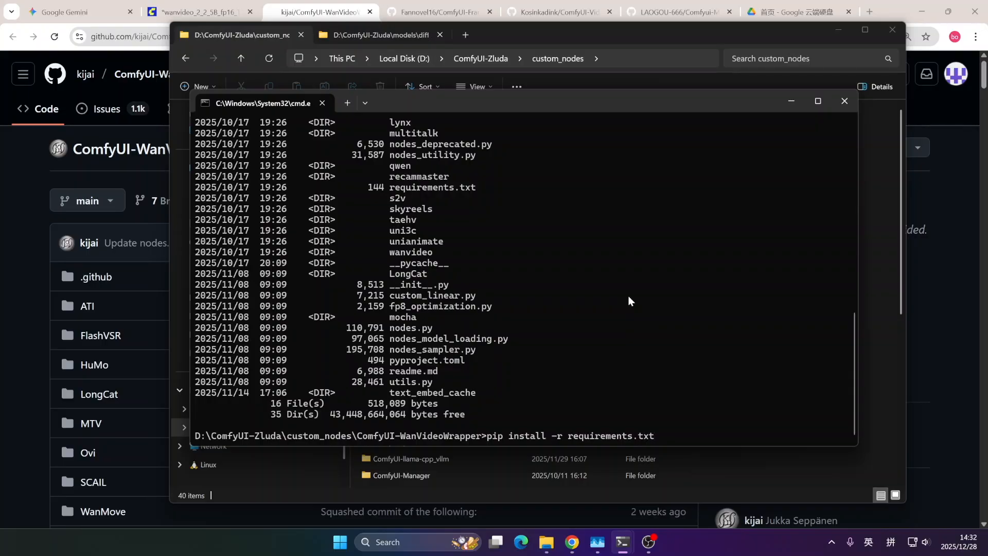
left_click_drag(709, 101, 717, 76)
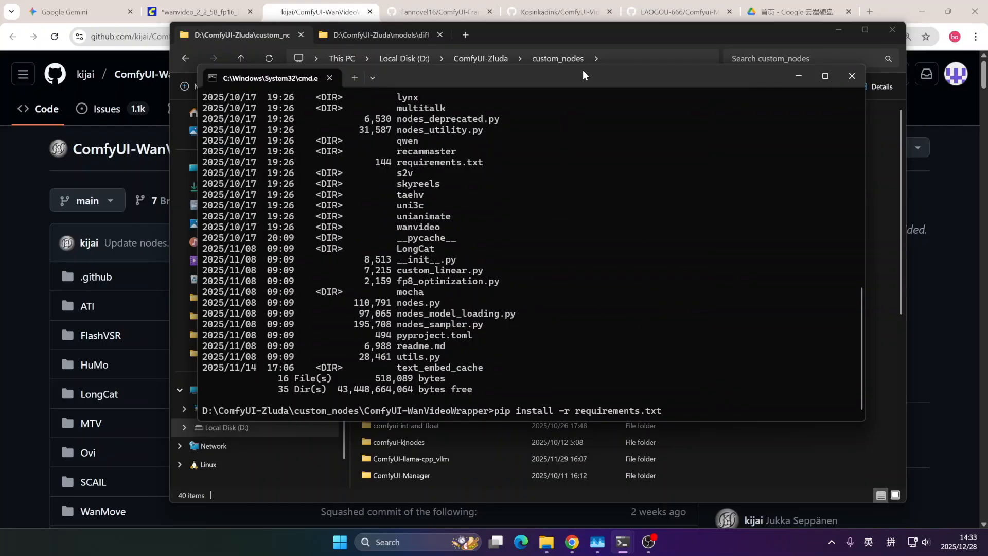
left_click_drag(584, 71, 578, 97)
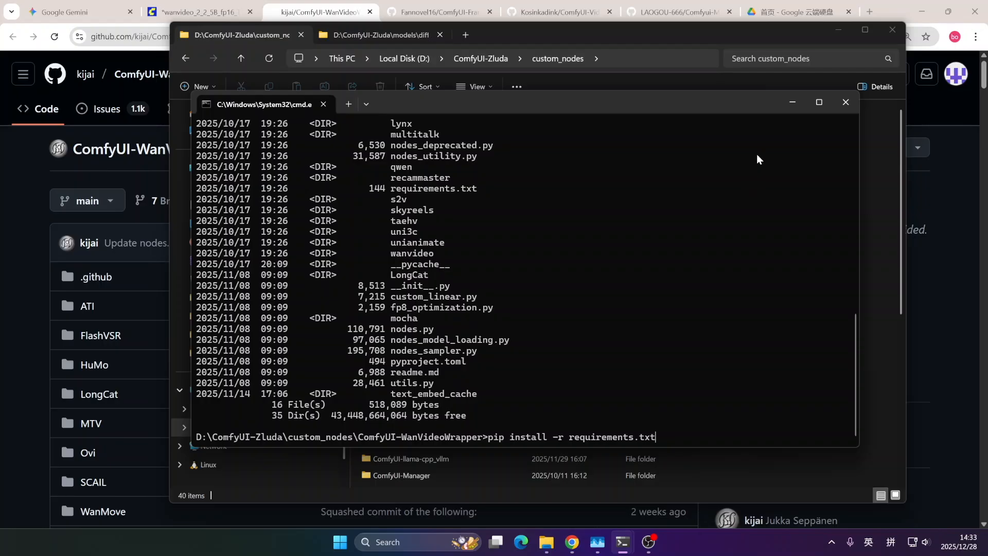
- Close the command prompt and minimize the custom_nodes folder window to return to the browser
left_click(842, 105)
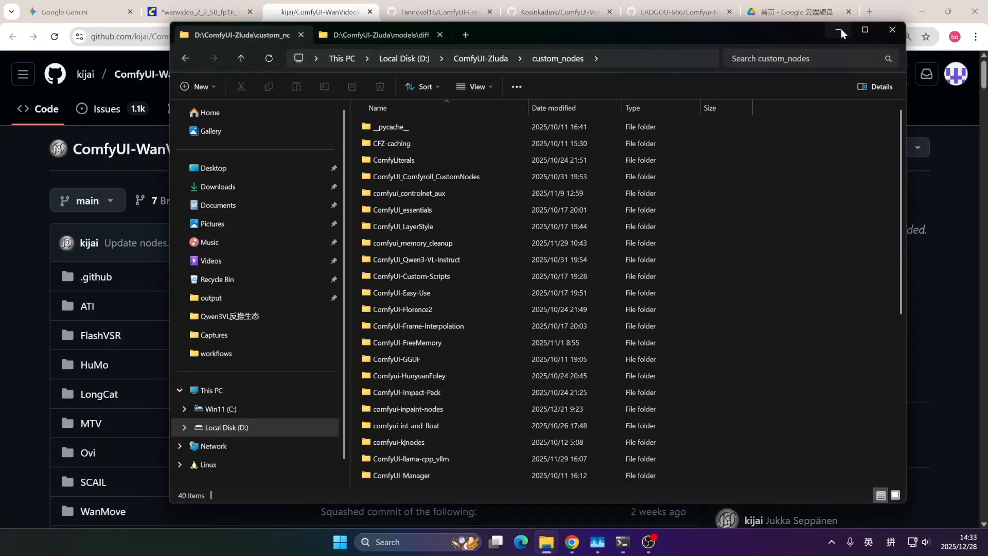
left_click(840, 30)
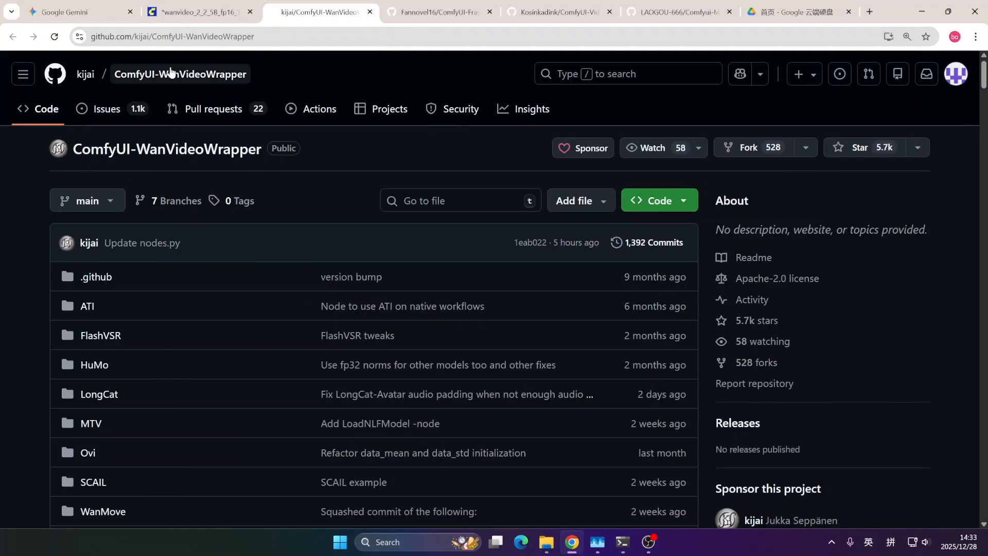
- View the GitHub pages of ComfyUI-Frame-Interpolation, ComfyUI-VideoHelperSuite and Comfyui-Memory_Cleanup and their repository addresses
left_click(471, 10)
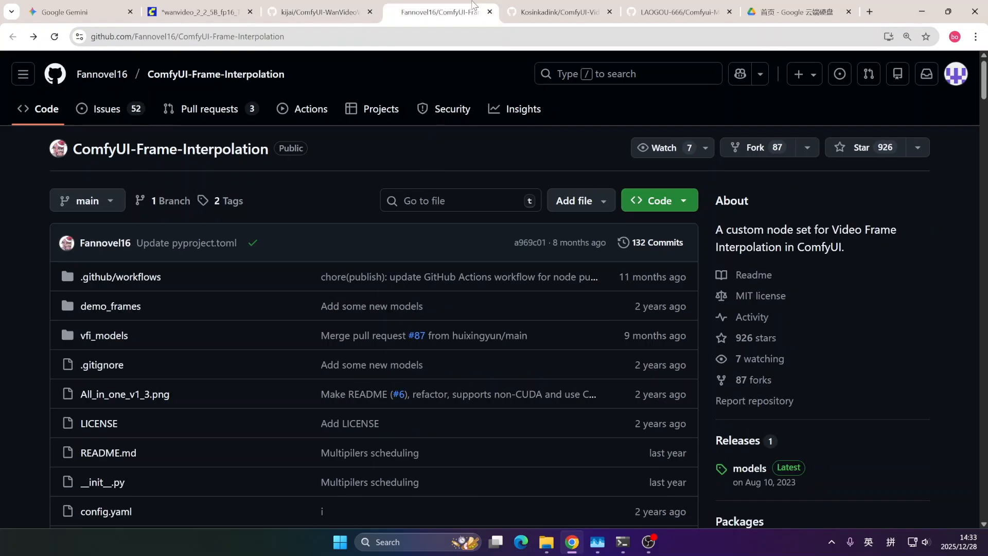
left_click(313, 36)
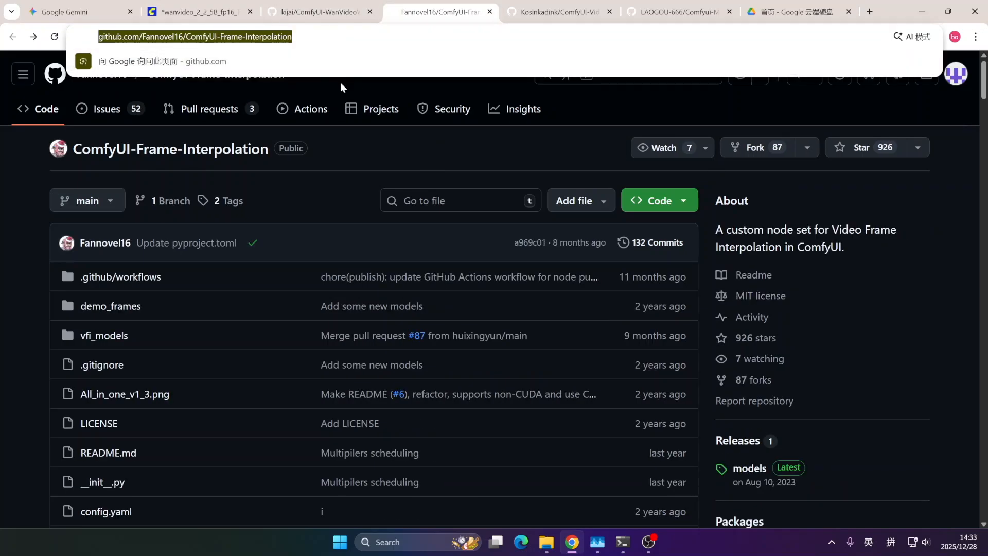
left_click(551, 20)
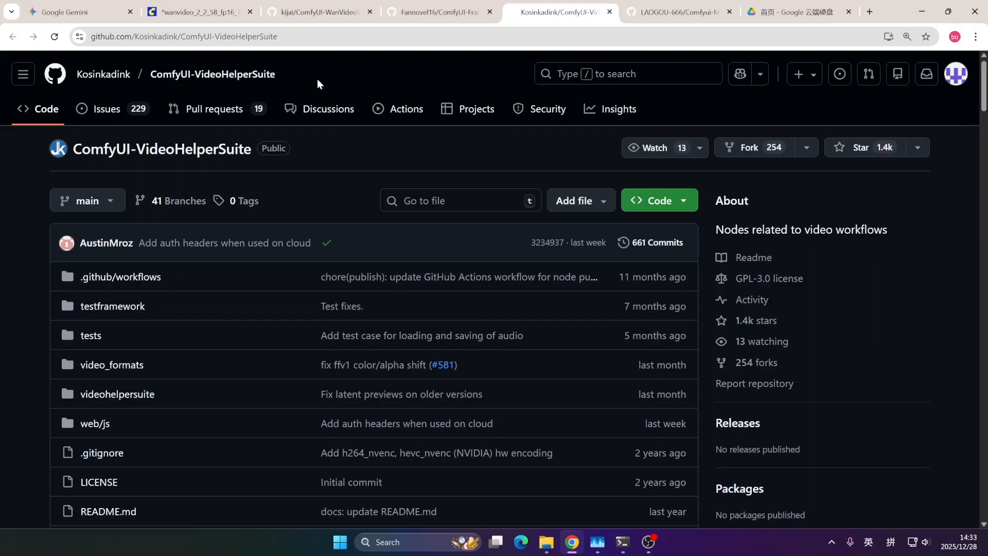
left_click(644, 17)
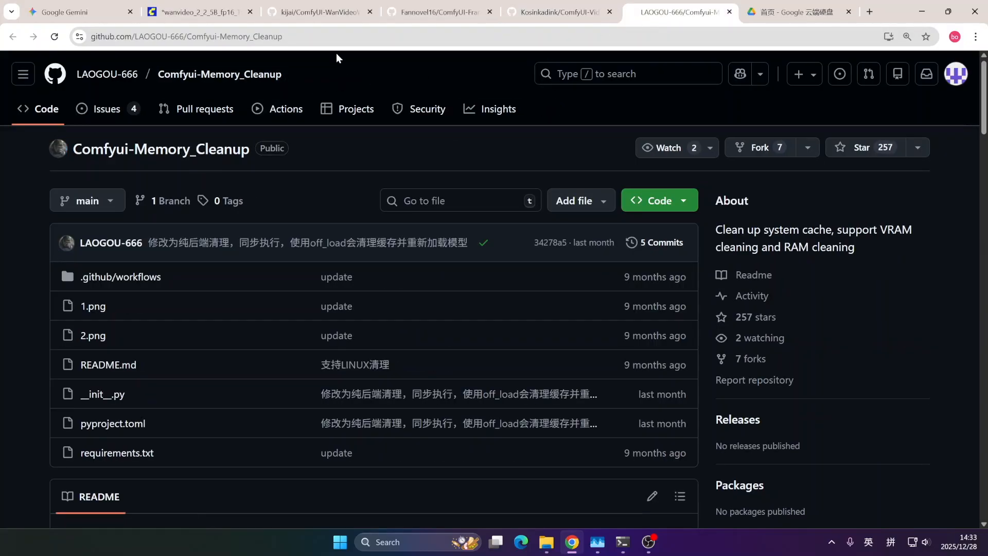
left_click(337, 37)
left_click(555, 98)
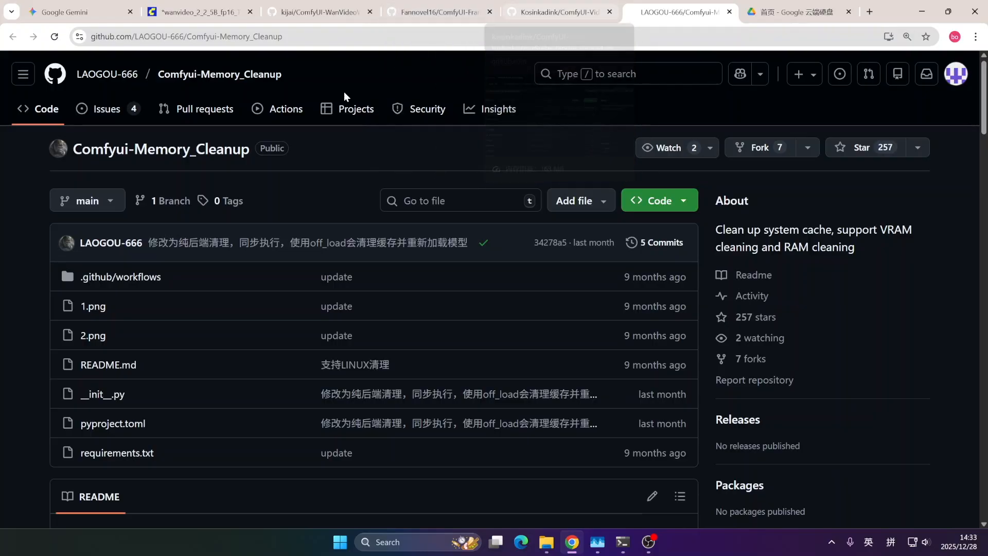
- Close the disconnected ComfyUI page with the wanvideo_2_2_5B_fp16 workflow and confirm leaving the site
left_click(234, 12)
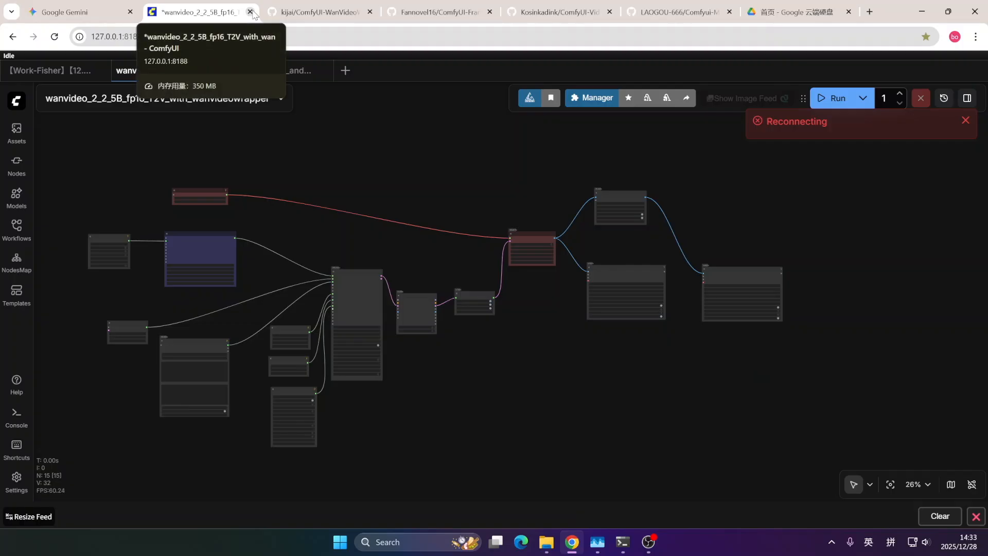
left_click(251, 12)
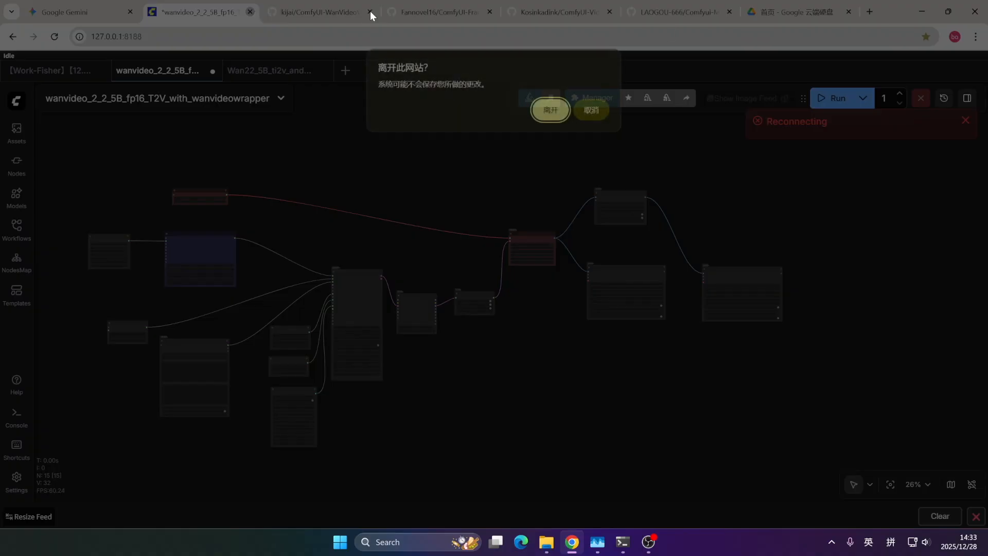
left_click(560, 108)
- Minimize the browser, relaunch ComfyUI-Zluda from the comfyui-user.bat desktop shortcut and reposition its console window
left_click(922, 11)
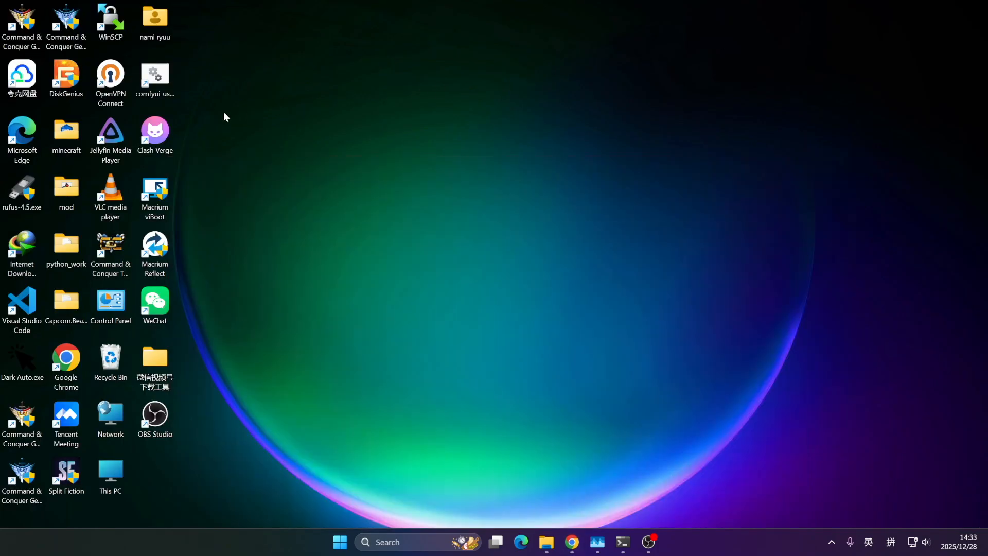
double_click(160, 78)
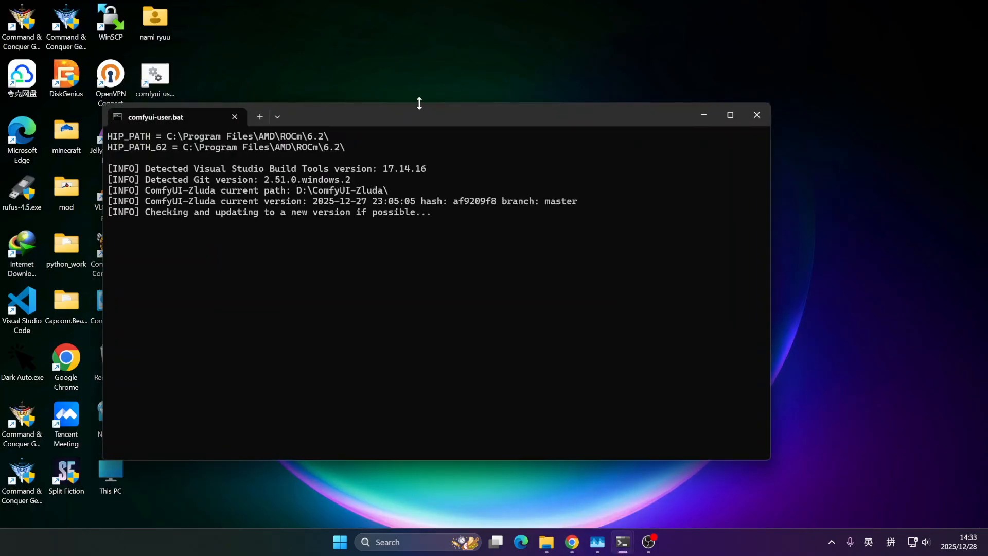
left_click_drag(419, 101, 474, 123)
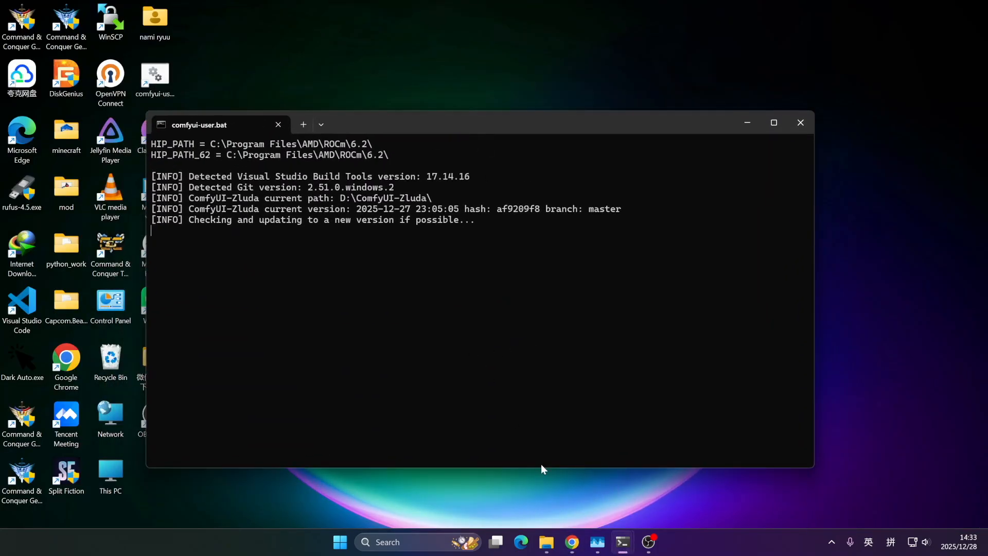
mouse_move(571, 540)
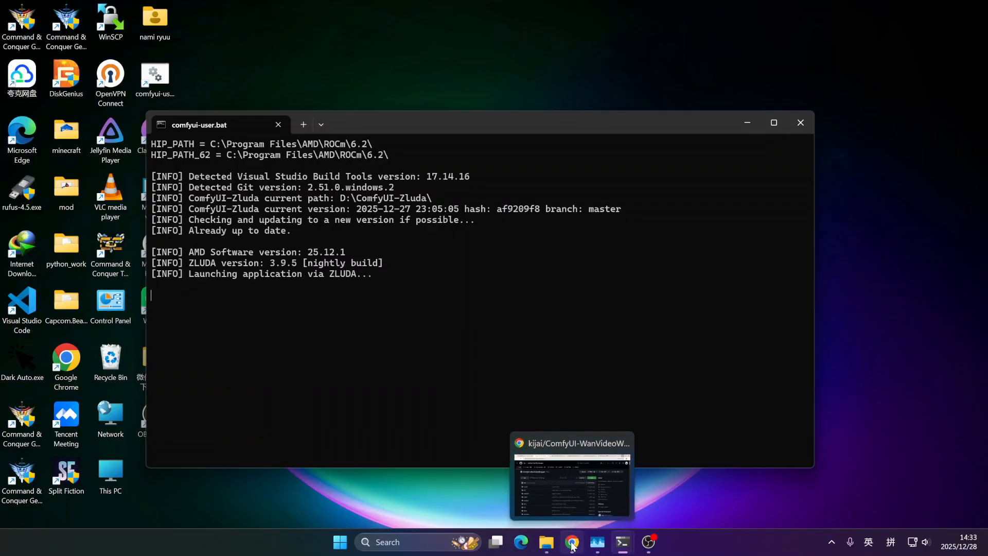
left_click_drag(522, 130, 552, 119)
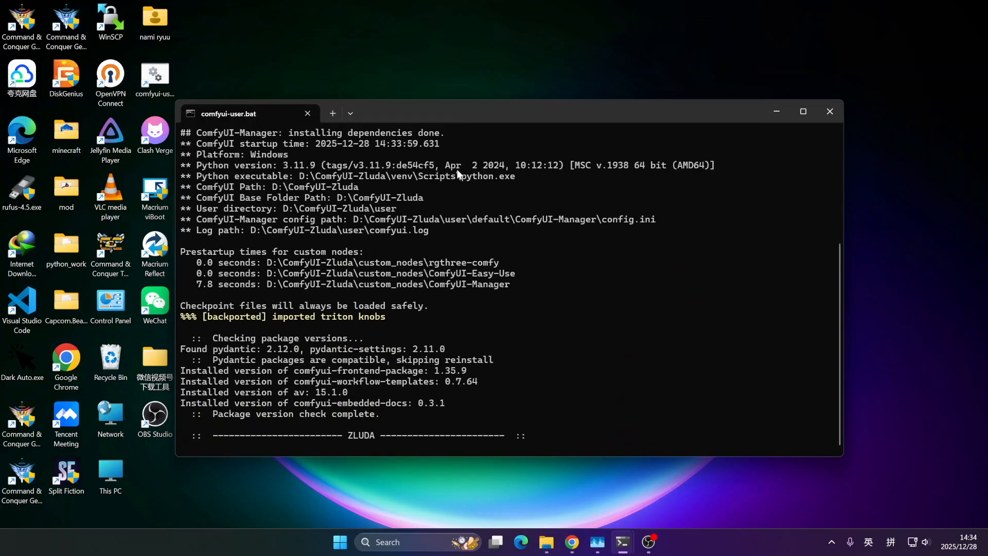
- Review the comfyui-user.bat startup log from the version checks to the ZLUDA initialization messages
scroll(816, 214, "up", 5)
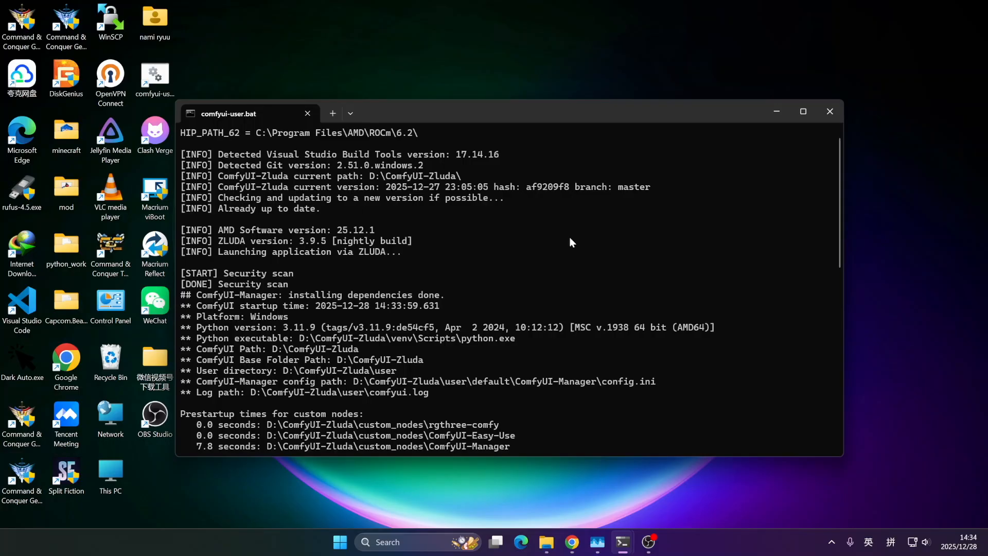
scroll(412, 293, "down", 15)
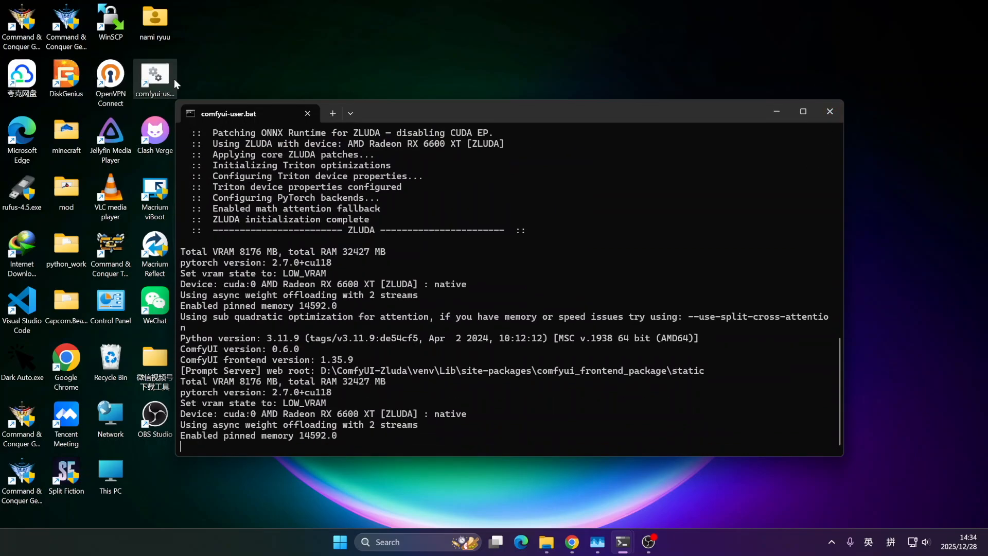
left_click_drag(434, 111, 461, 99)
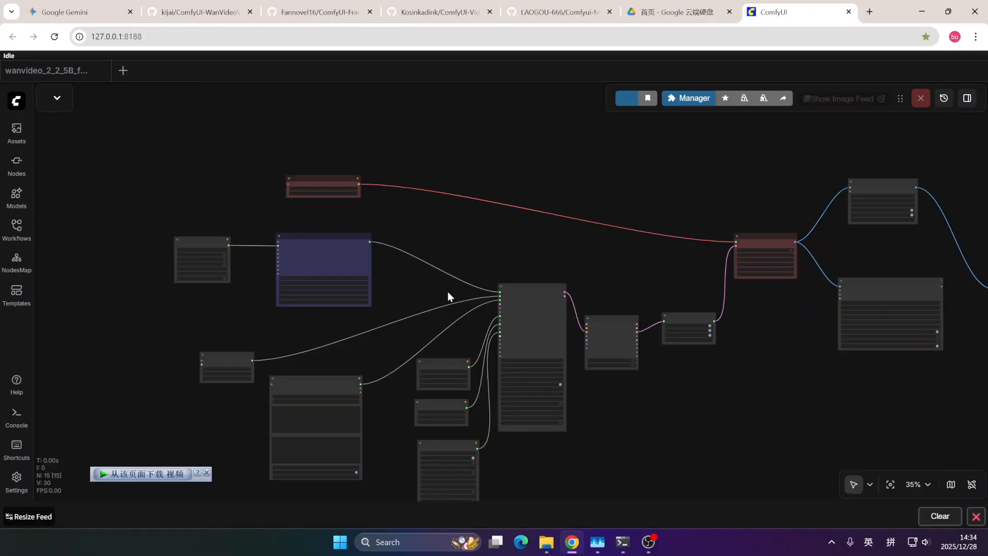
- Bring the comfyui-user.bat console to the front and examine the import times of the custom nodes
mouse_move(623, 541)
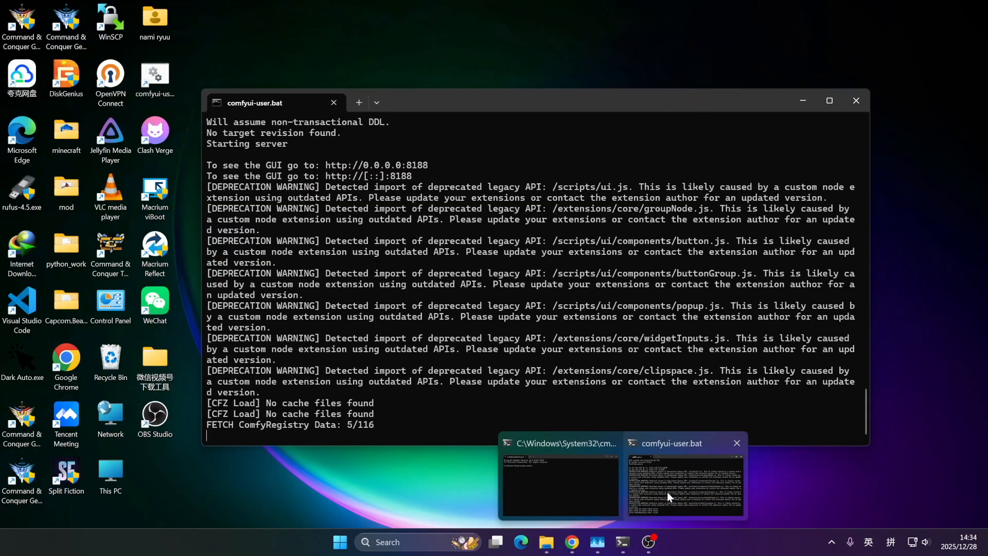
left_click(667, 492)
scroll(411, 291, "up", 12)
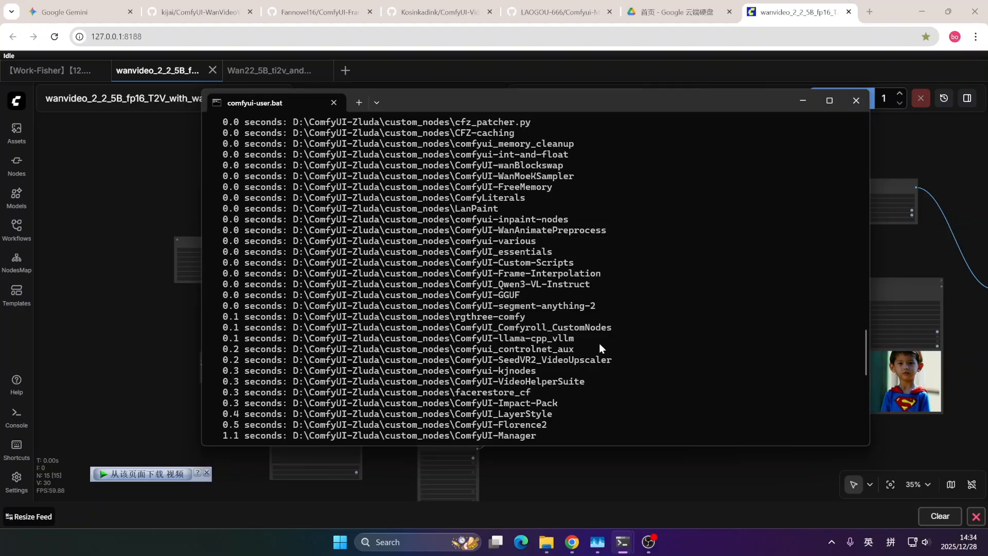
- Find the ComfyUI-WanVideoWrapper line in the console's custom node import times, and return to the workflow page in the browser
scroll(612, 384, "down", 2)
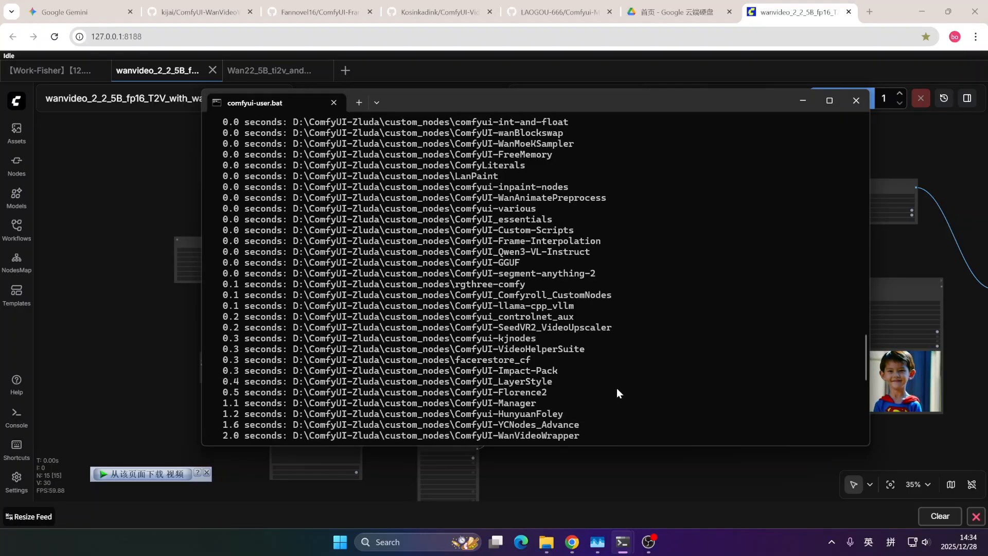
left_click_drag(525, 402, 182, 412)
left_click_drag(272, 403, 184, 410)
left_click(593, 400)
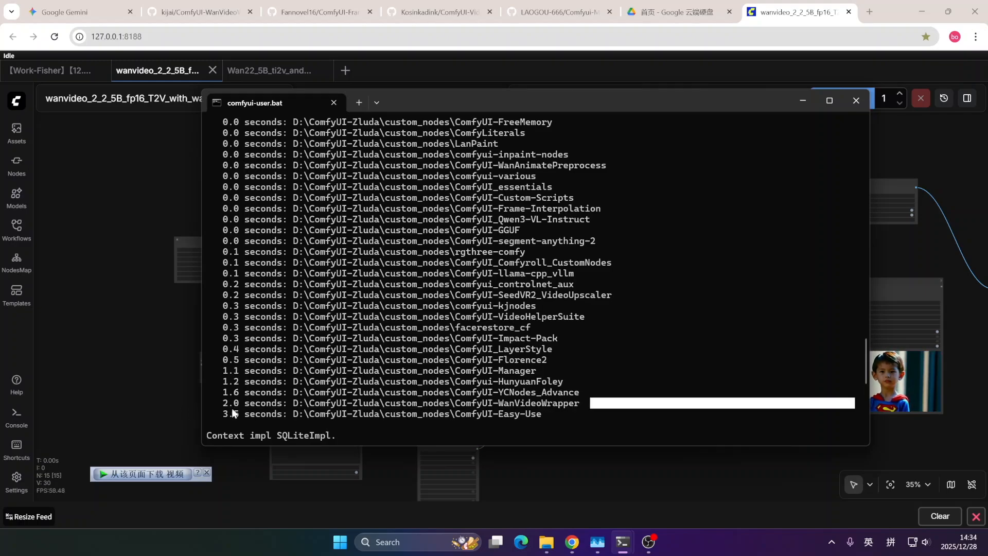
left_click(648, 473)
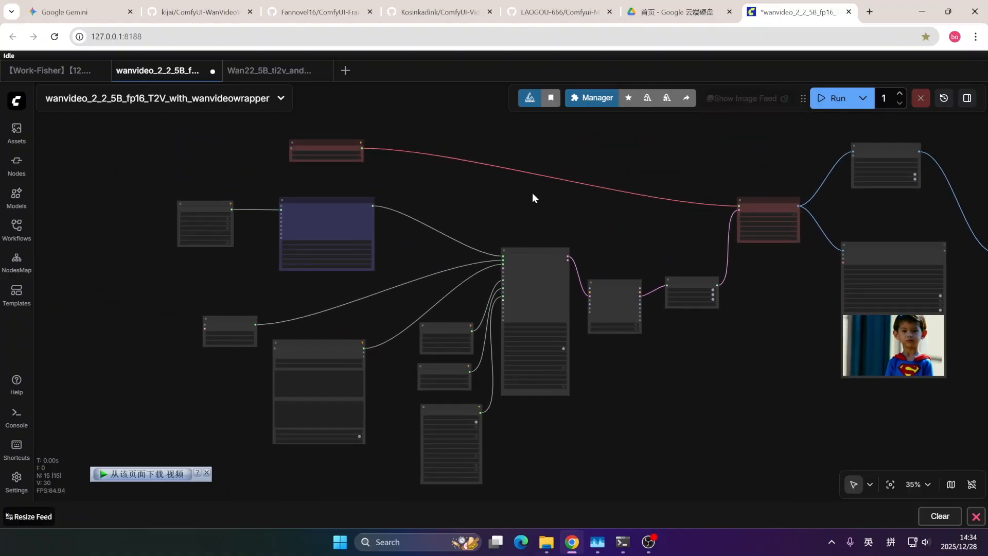
- Examine the WanVideo Sampler node and the nodes connected to its inputs and outputs in the wanvideo_2_2_5B_fp16 workflow
scroll(532, 197, "up", 6)
left_click_drag(534, 231, 437, 112)
scroll(614, 355, "down", 3)
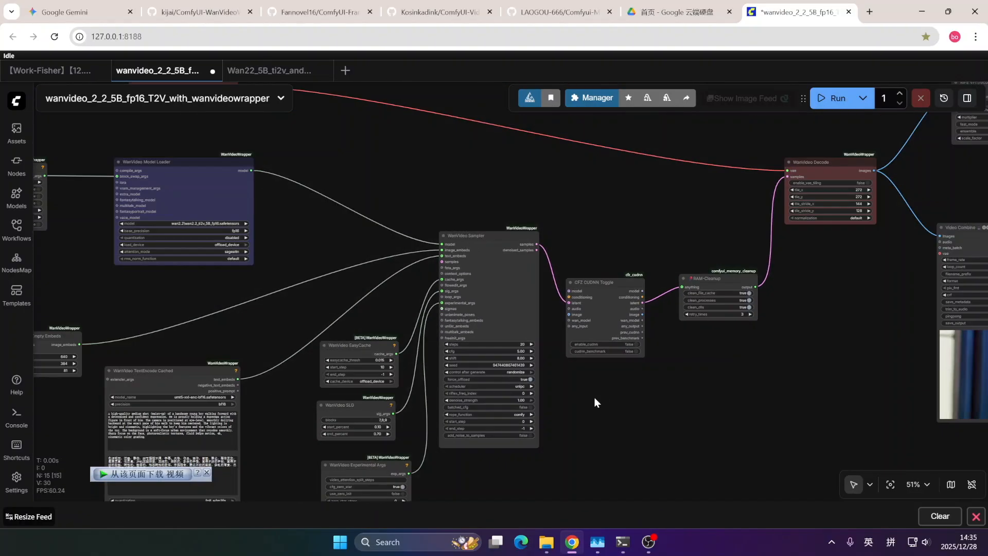
left_click_drag(595, 397, 745, 363)
scroll(664, 356, "up", 1)
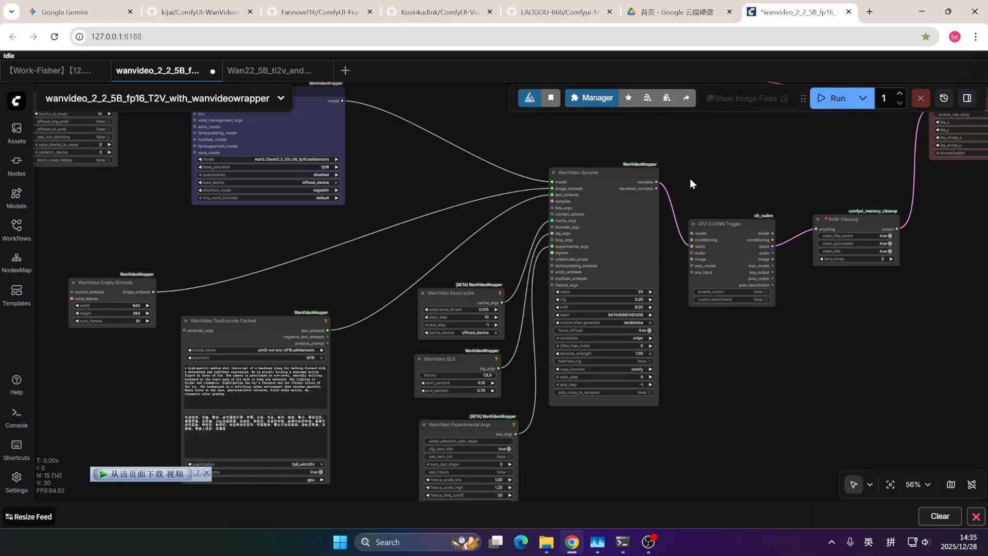
left_click_drag(690, 184, 665, 180)
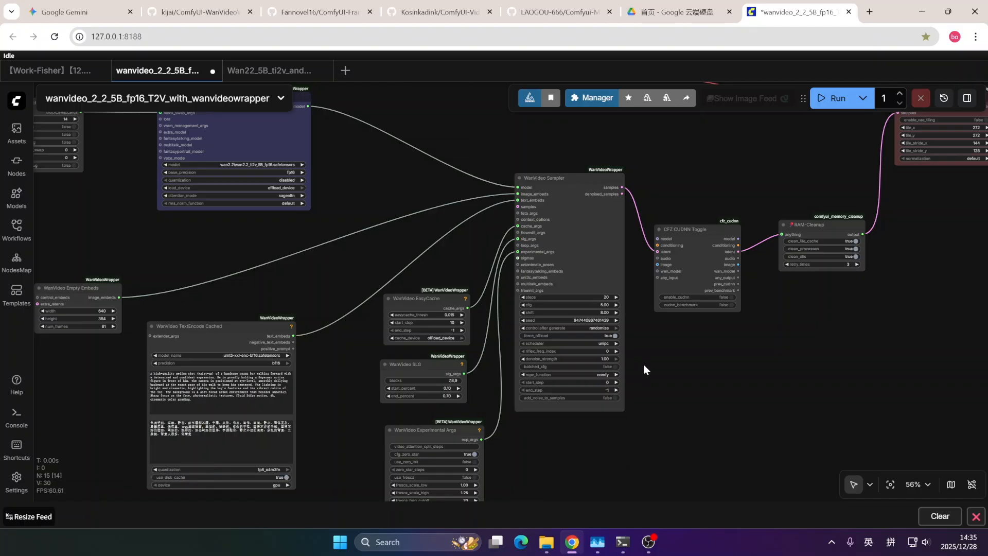
left_click_drag(644, 364, 675, 371)
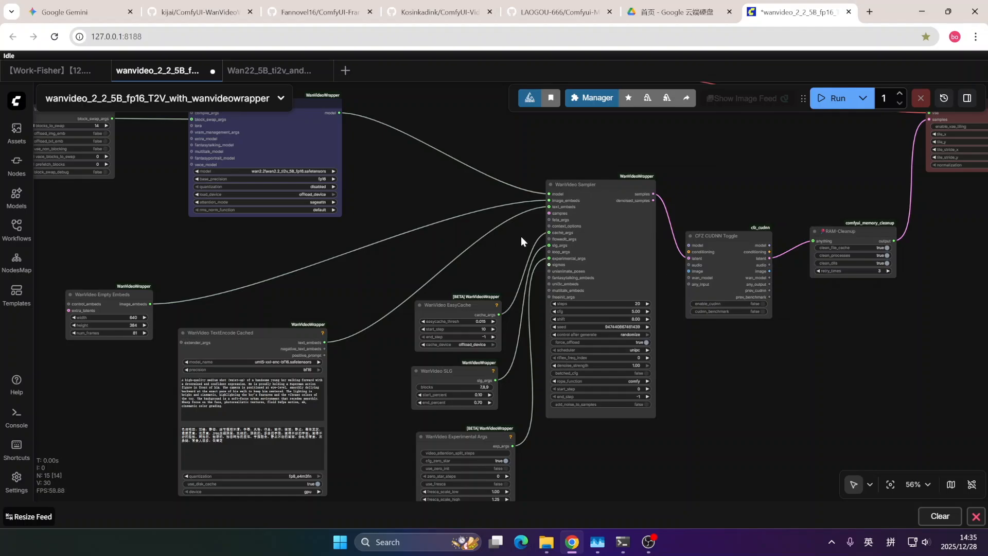
scroll(760, 356, "down", 2)
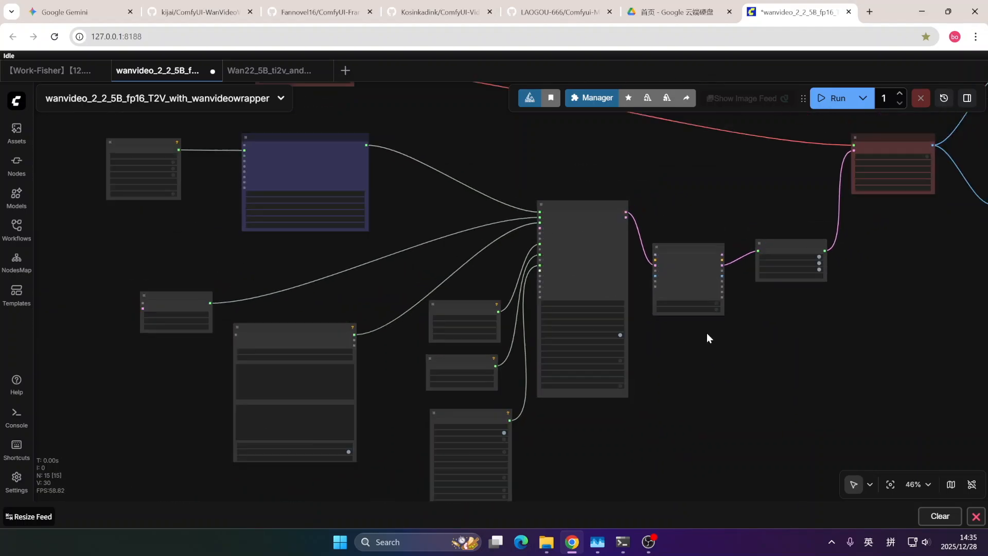
scroll(549, 244, "up", 9)
scroll(363, 323, "down", 2)
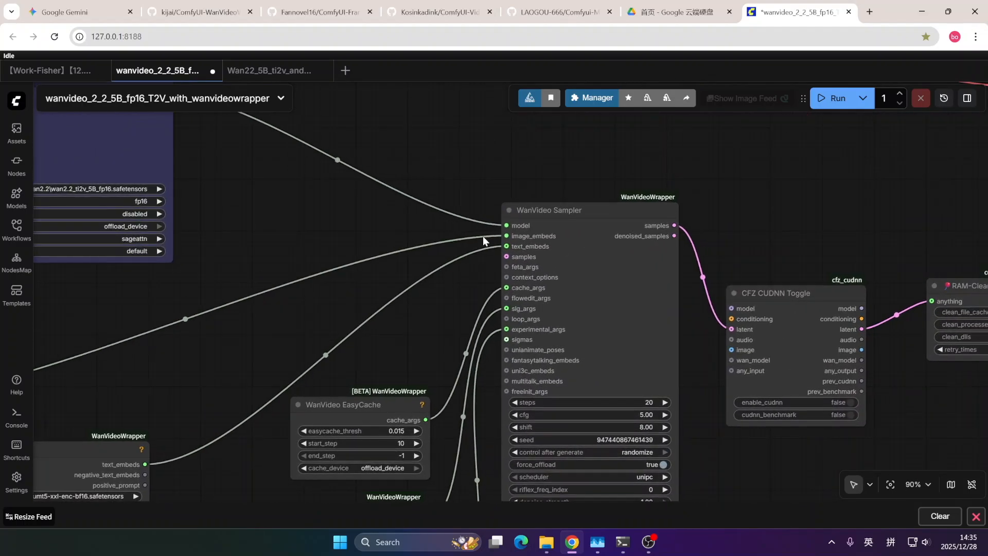
left_click_drag(423, 225, 490, 238)
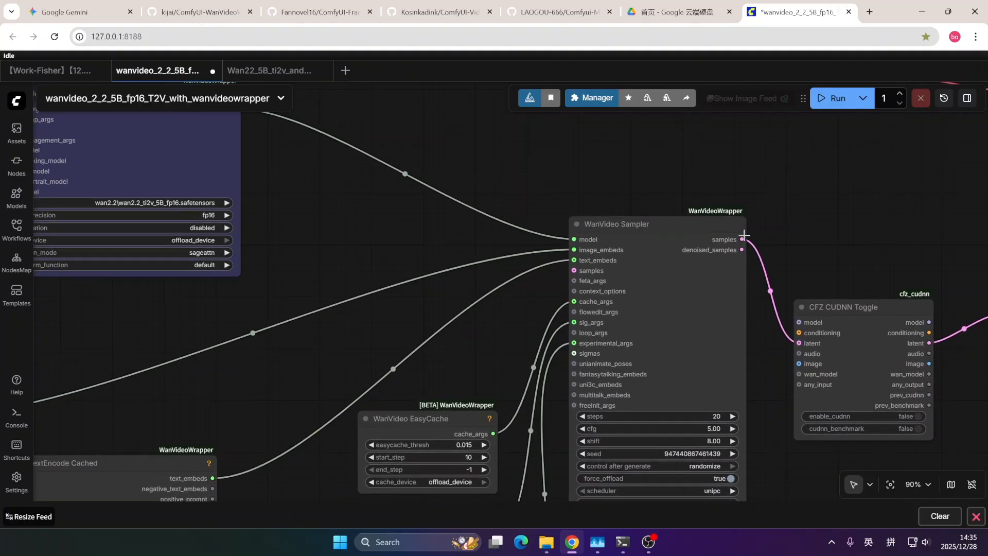
left_click_drag(832, 234, 724, 152)
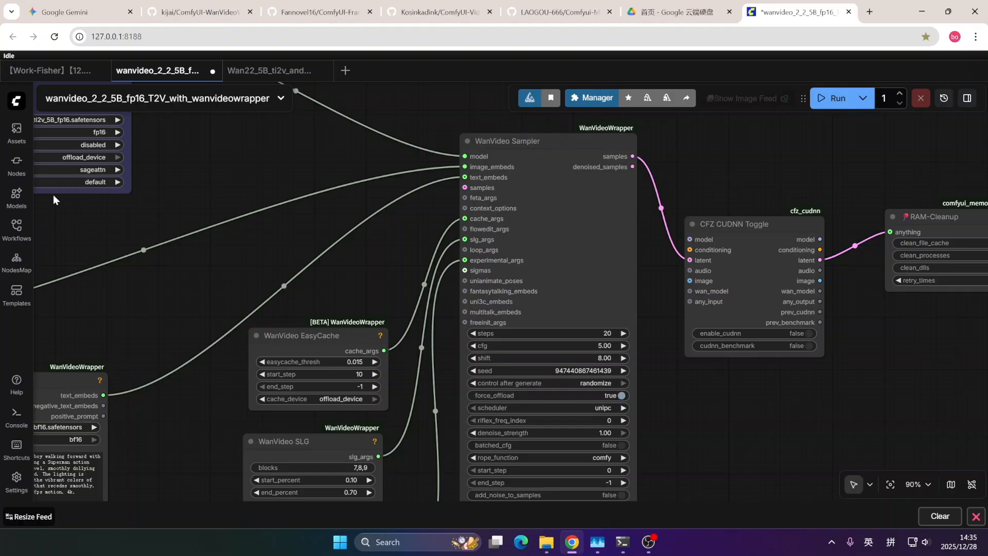
- Search the node library for "wanvideo samp" to look up the WanVideo Sampler, and close the library
left_click(17, 173)
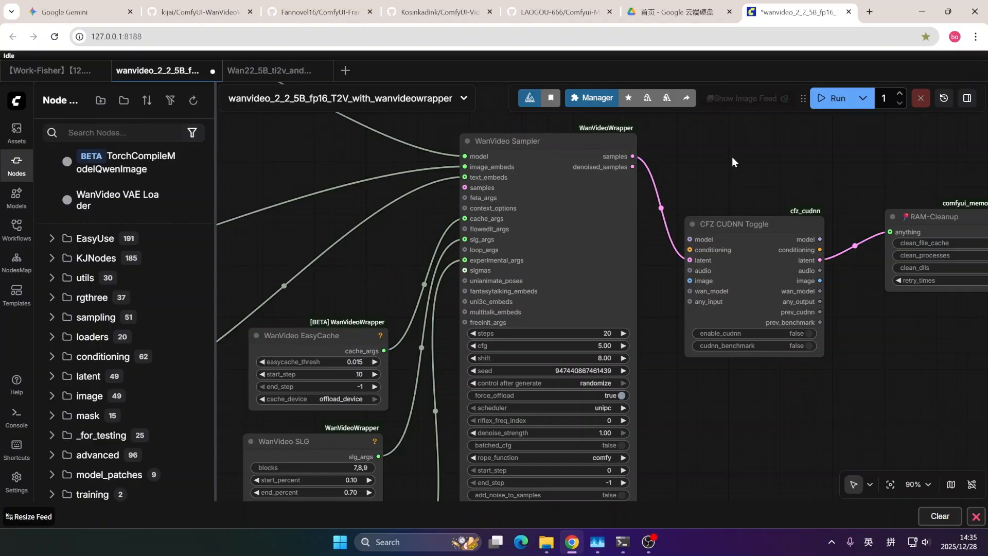
type("wanvid")
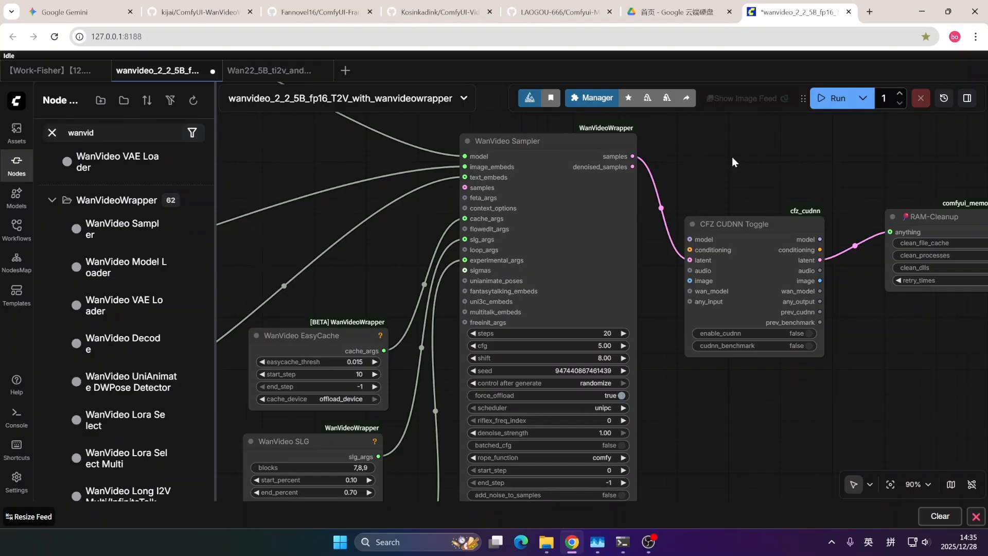
type("eo samp")
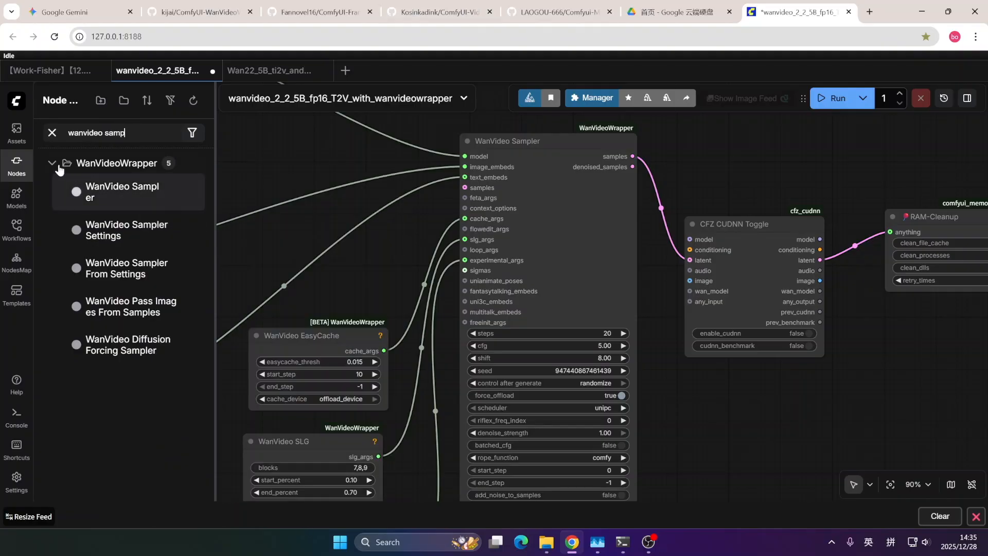
mouse_move(149, 194)
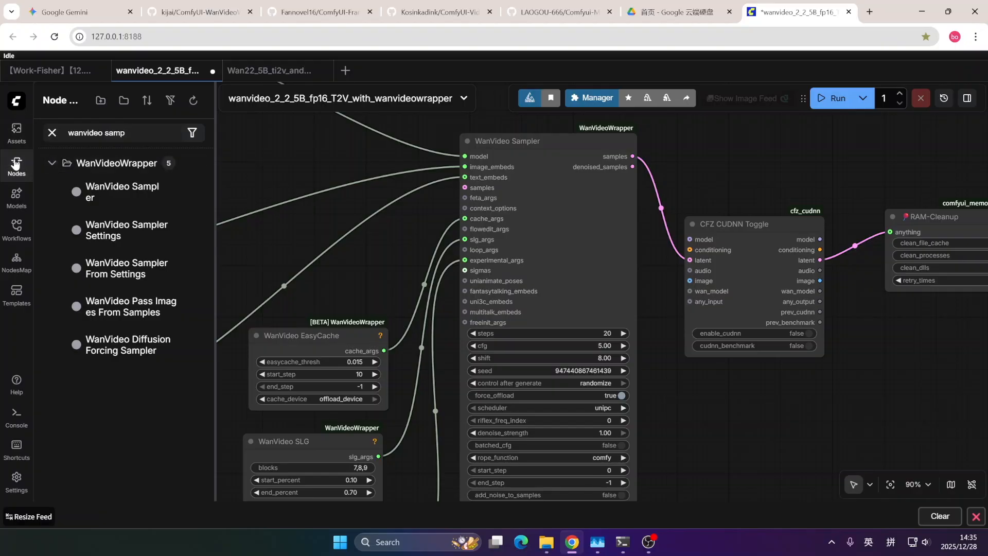
left_click(16, 165)
- Examine the WanVideo Model Loader node together with the WanVideo Block Swap node that feeds it
left_click_drag(447, 272, 581, 362)
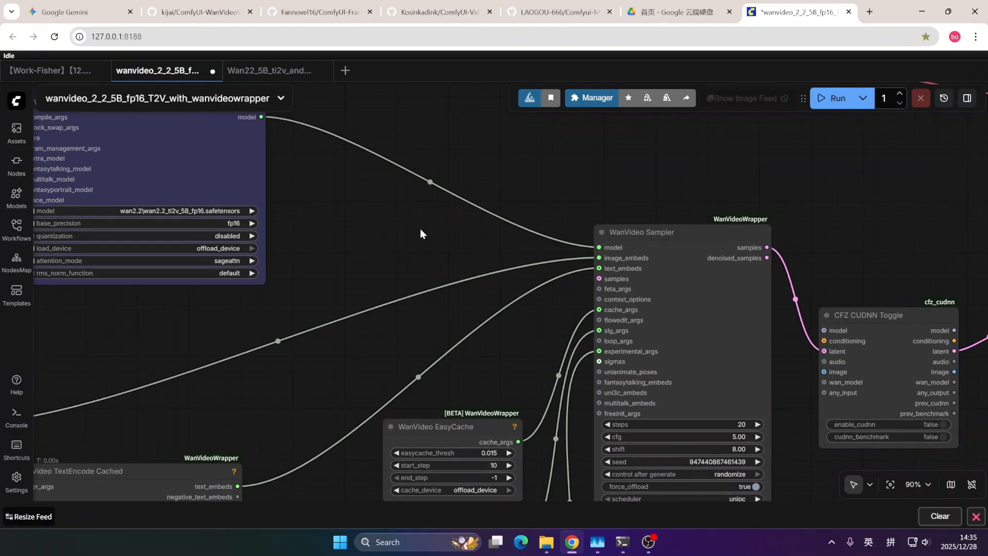
left_click_drag(336, 240, 591, 298)
left_click_drag(225, 276, 361, 315)
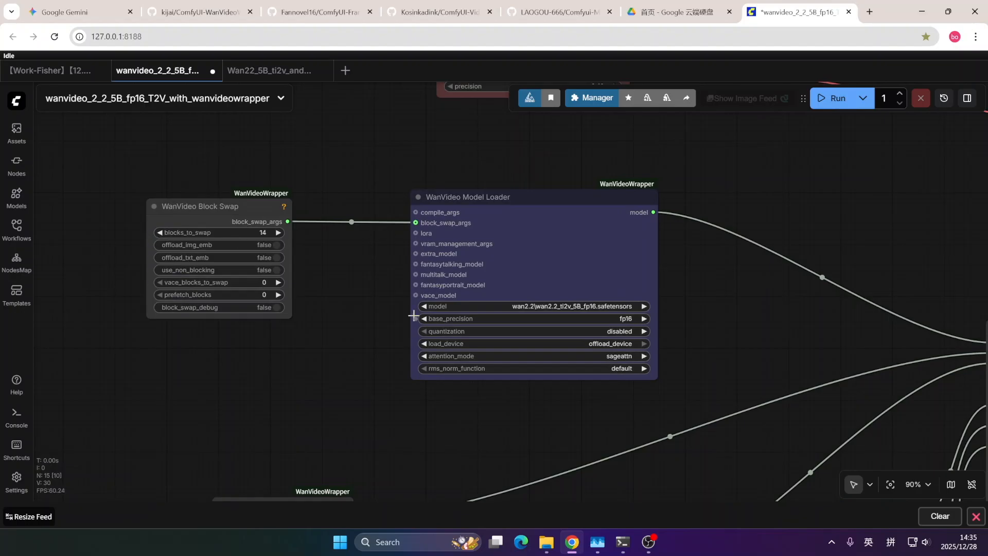
left_click_drag(365, 307, 274, 271)
left_click_drag(359, 175, 297, 145)
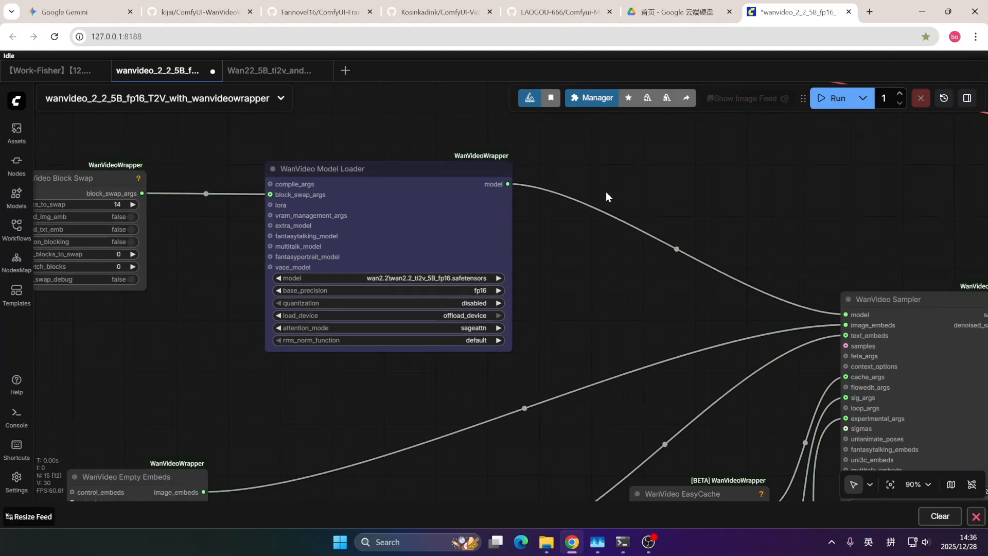
left_click_drag(262, 189, 278, 236)
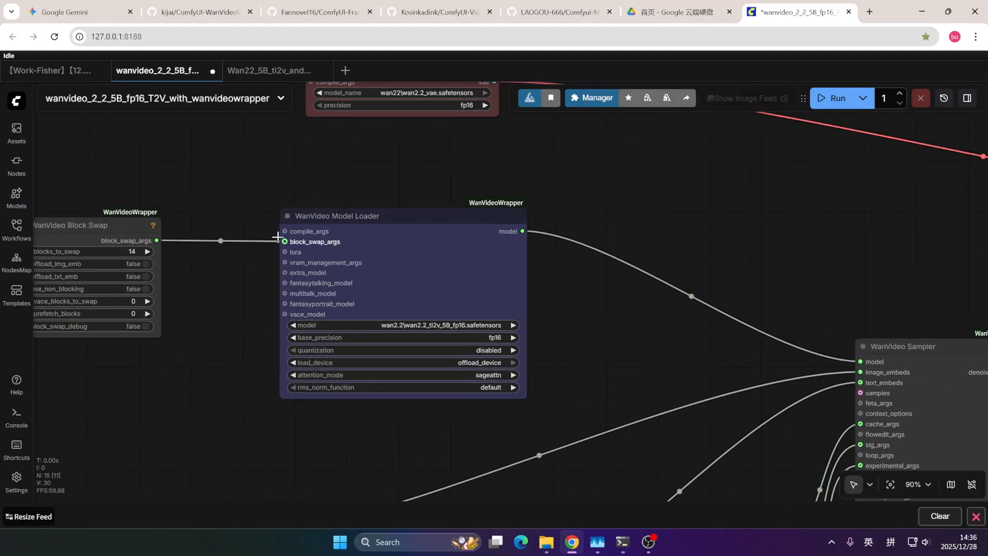
left_click_drag(235, 306, 219, 273)
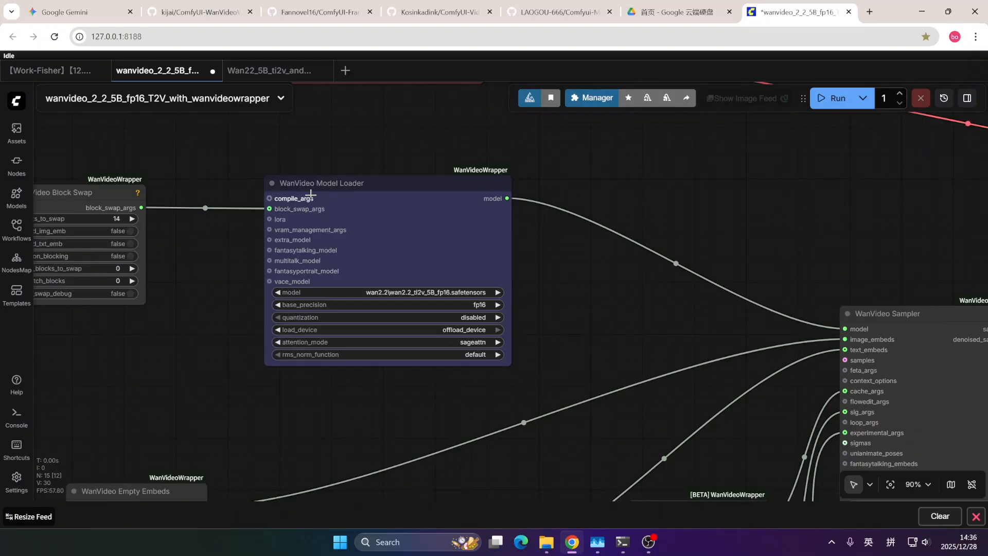
left_click_drag(551, 288, 568, 259)
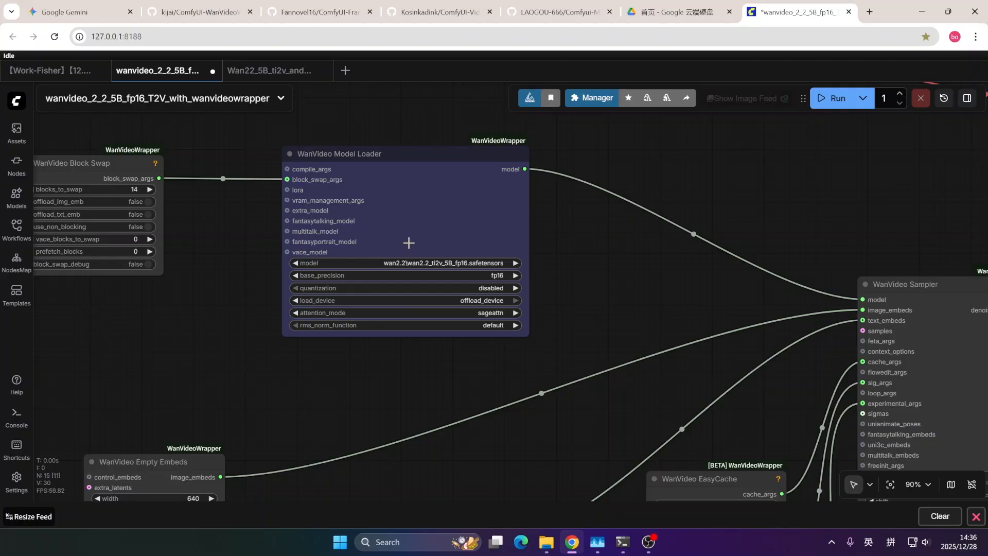
- Inspect the model file choice in the WanVideo Model Loader, leaving wan2.2\wan2.2_ti2v_5B_fp16.safetensors selected
mouse_move(428, 161)
left_mouse_down()
mouse_move(426, 179)
mouse_move(426, 163)
left_mouse_up()
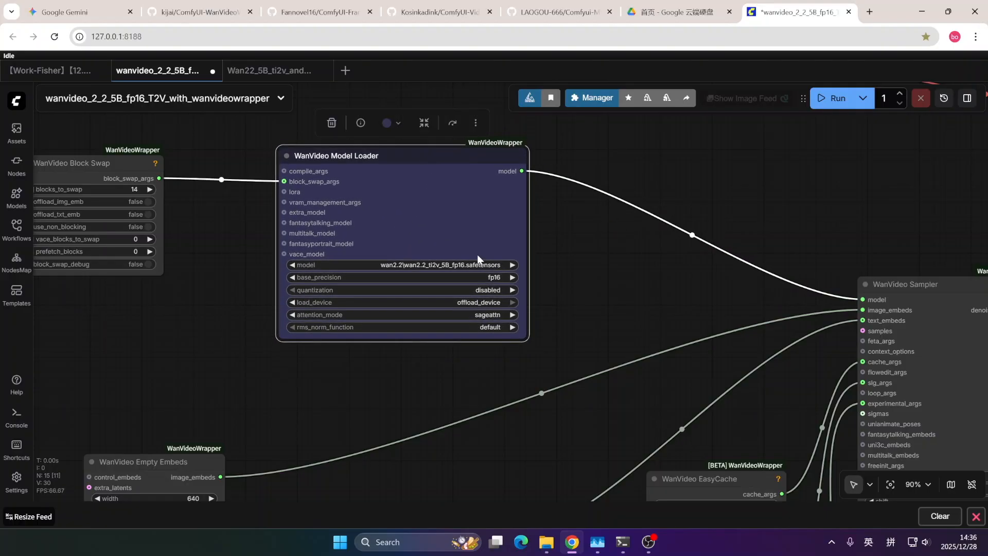
left_click_drag(595, 238, 572, 233)
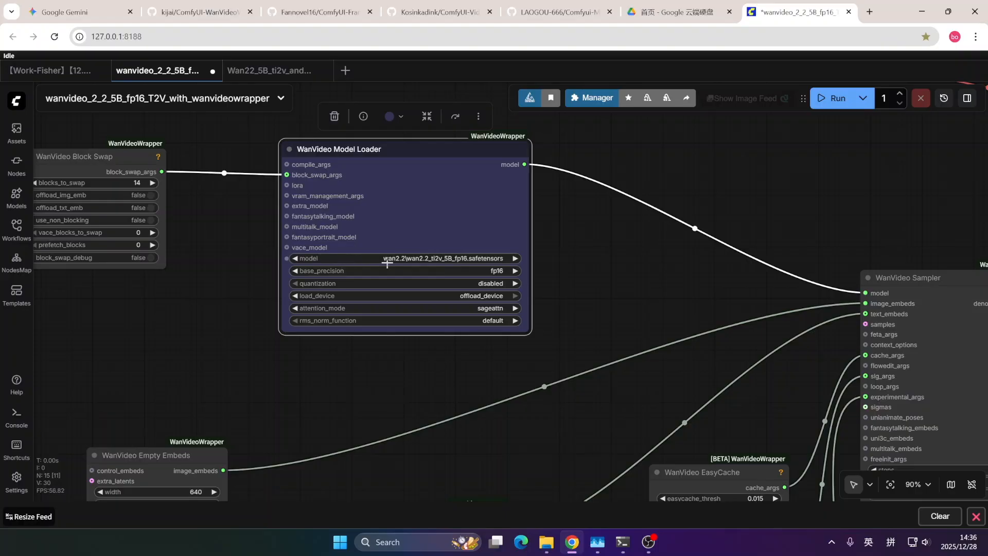
left_click_drag(569, 265, 547, 265)
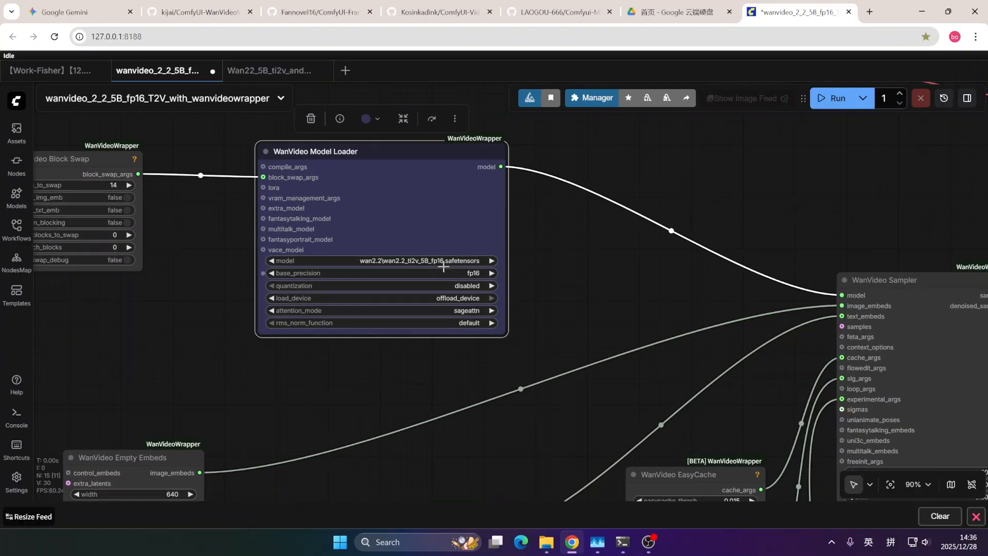
left_click(426, 262)
left_click(542, 235)
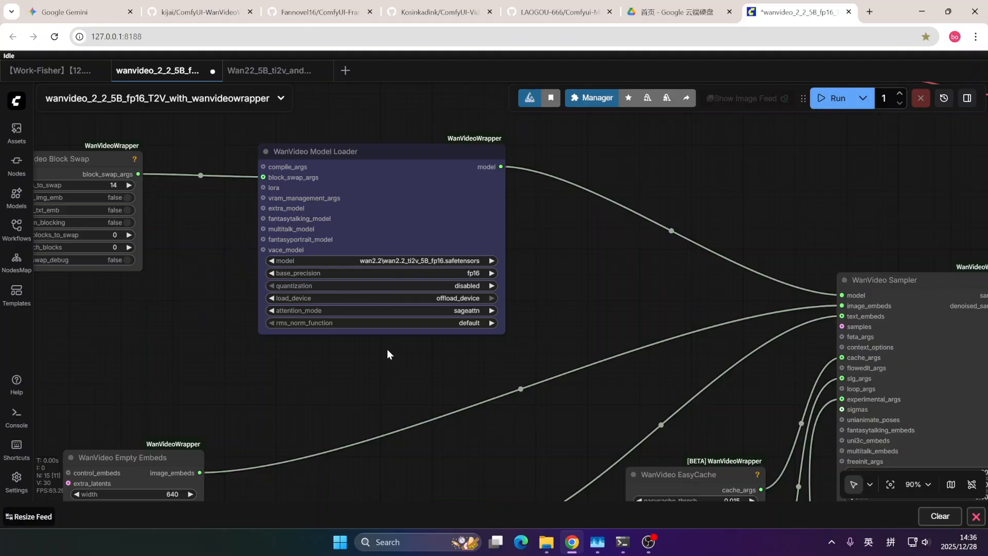
left_click_drag(387, 350, 354, 317)
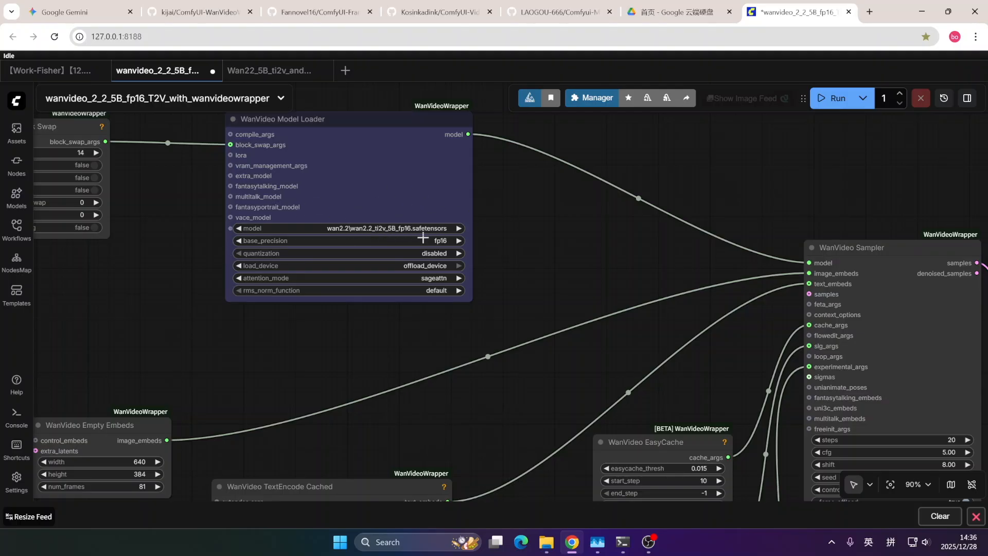
left_click_drag(506, 259, 519, 291)
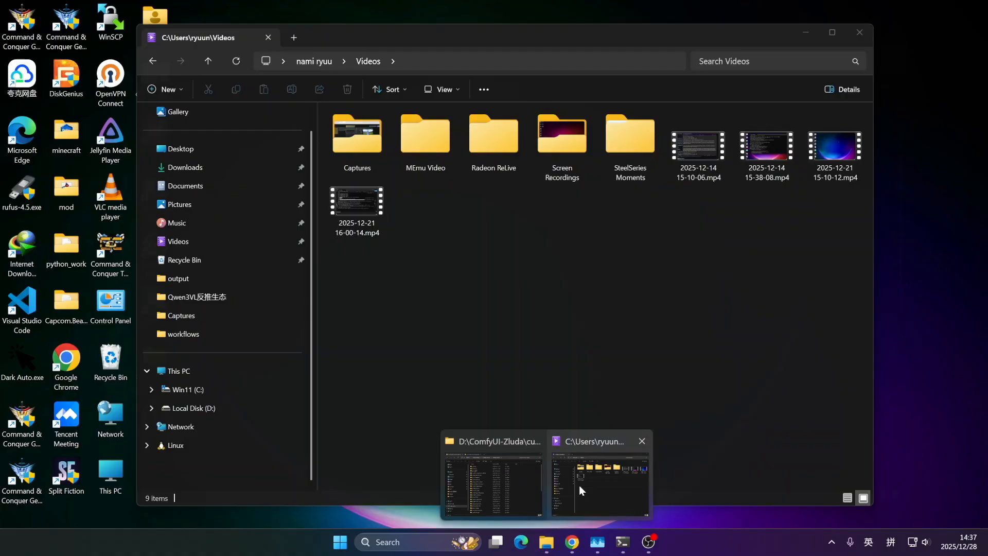
- Close the Videos folder window and minimize the browser to reach the desktop
left_click(579, 486)
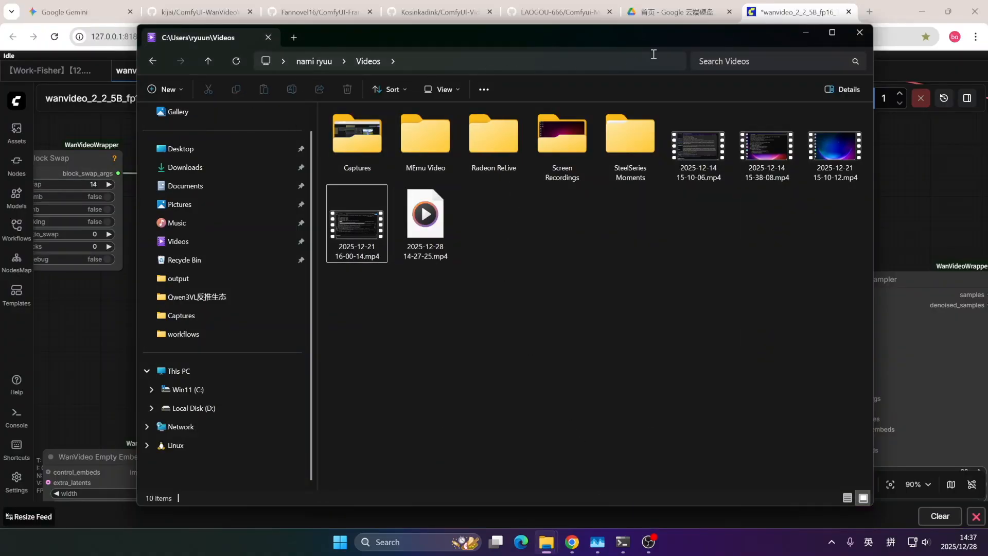
left_click(858, 33)
left_click(922, 11)
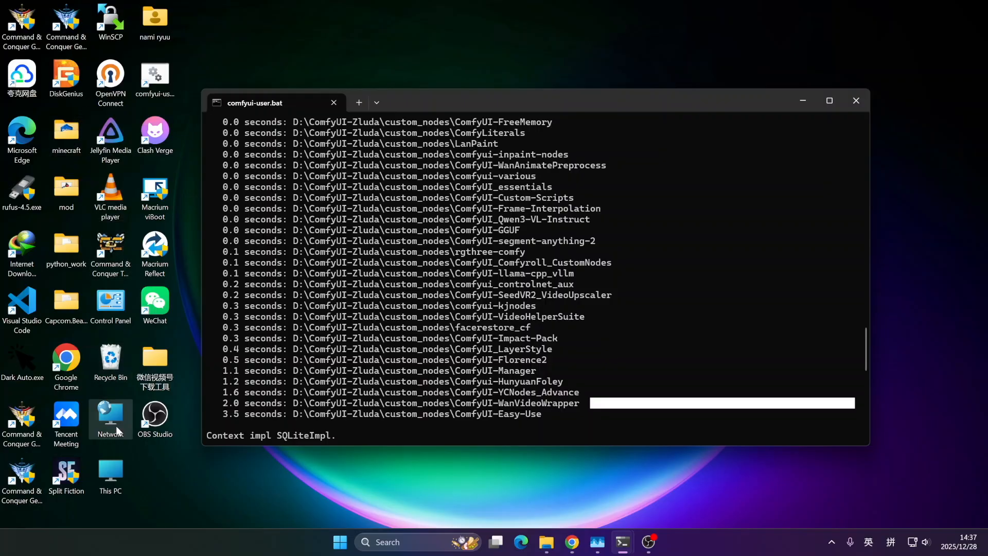
- Browse to D:\ComfyUI-Zluda\models\diffusion_models\wan2.2 in a new Explorer window, review the model files and minimize the window
left_click(119, 472)
double_click(119, 472)
left_click(497, 137)
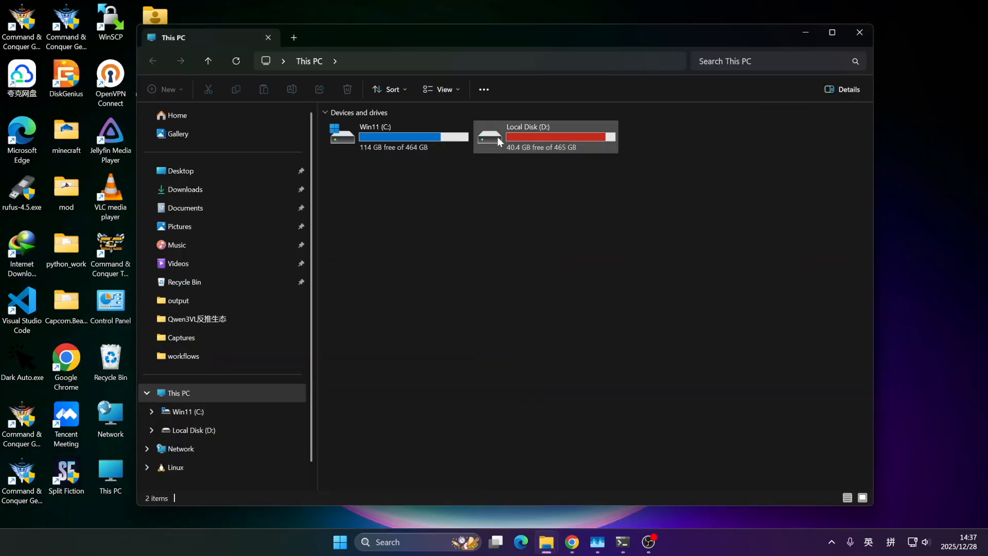
double_click(497, 136)
double_click(373, 131)
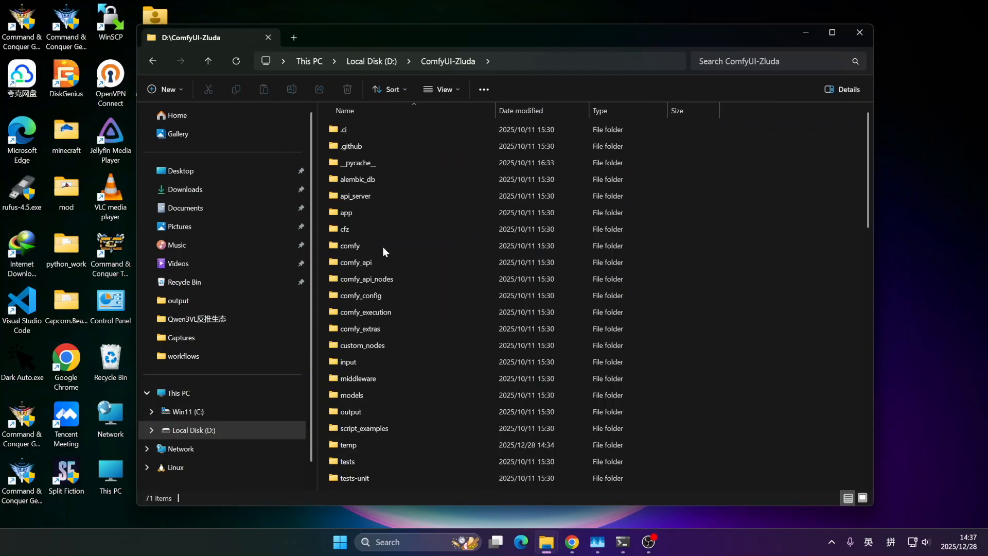
double_click(355, 394)
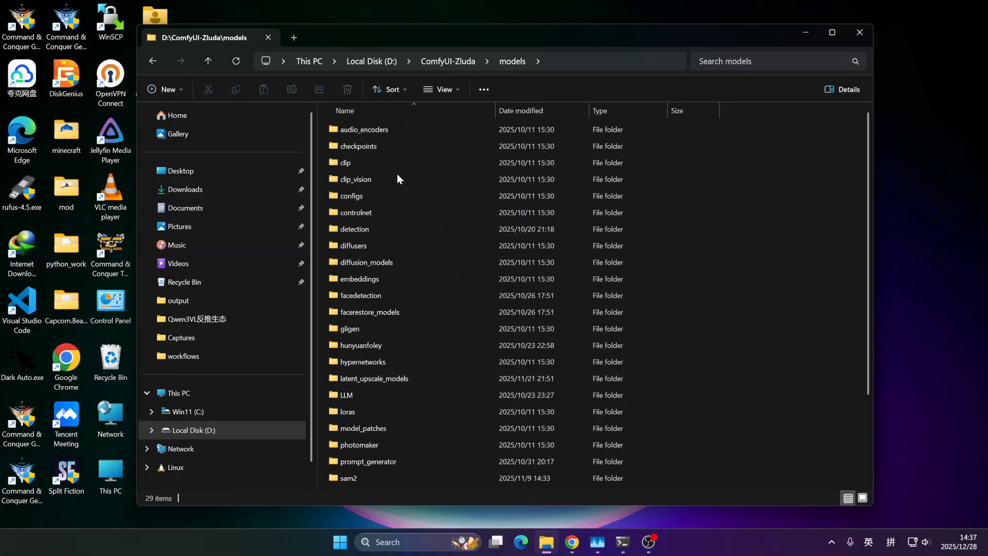
double_click(391, 264)
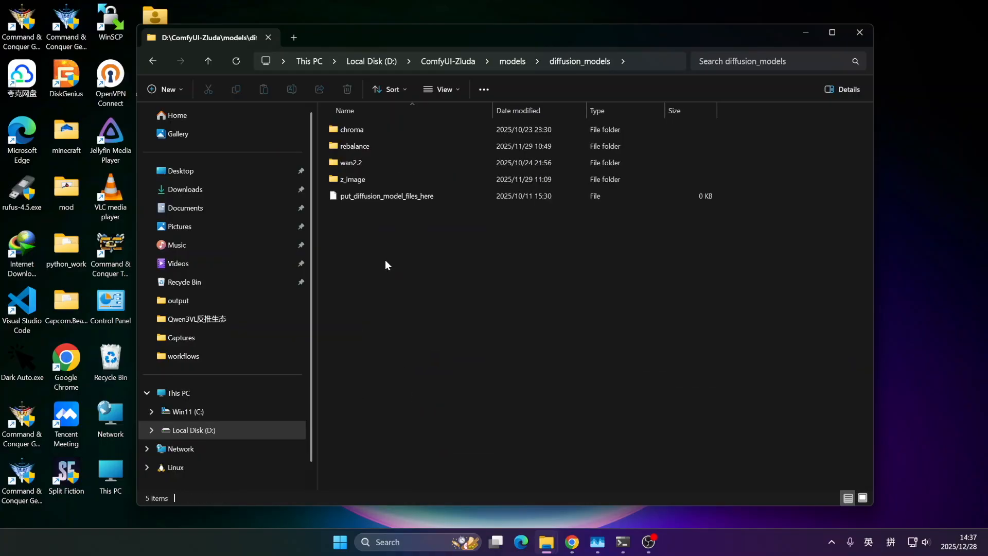
double_click(354, 165)
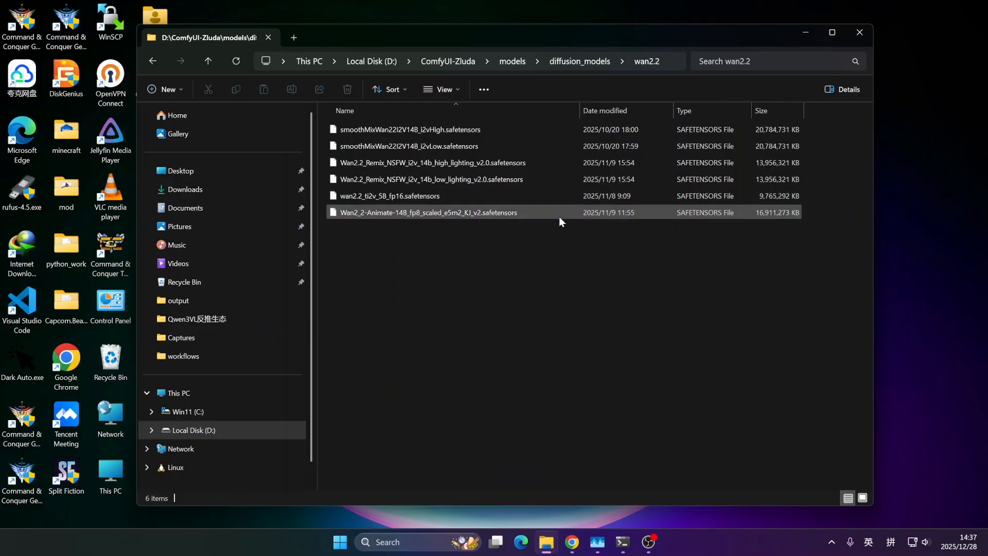
left_click(806, 33)
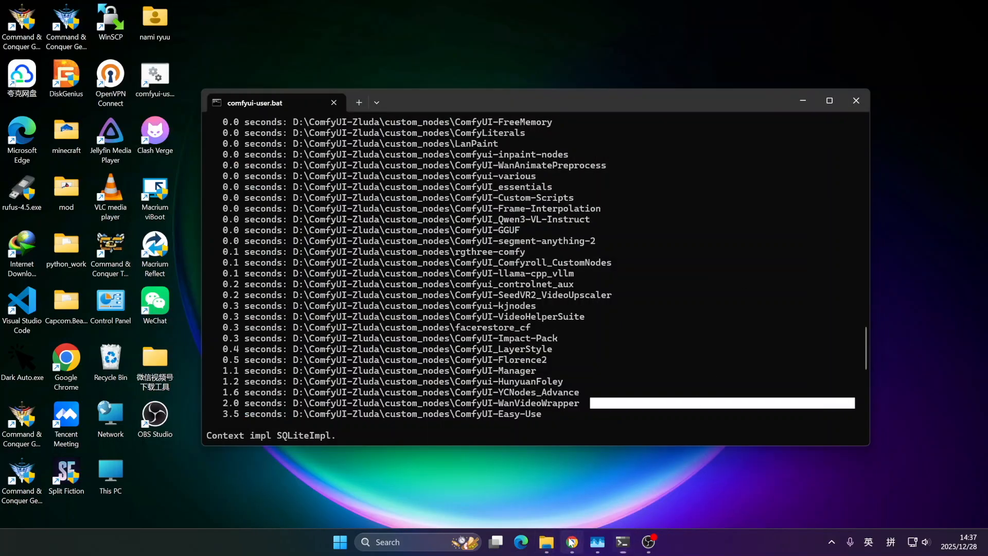
- Switch back to ComfyUI in Chrome and check the WanVideo Model Loader's model choices, keeping wan2.2\wan2.2_ti2v_5B_fp16.safetensors
key("alt+Tab")
left_click_drag(378, 368, 416, 350)
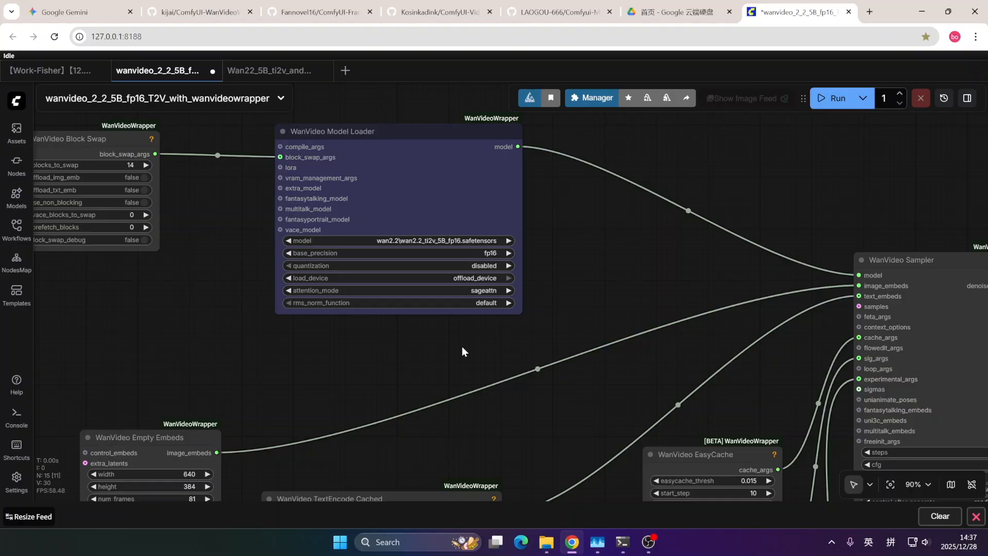
left_click_drag(462, 348, 452, 324)
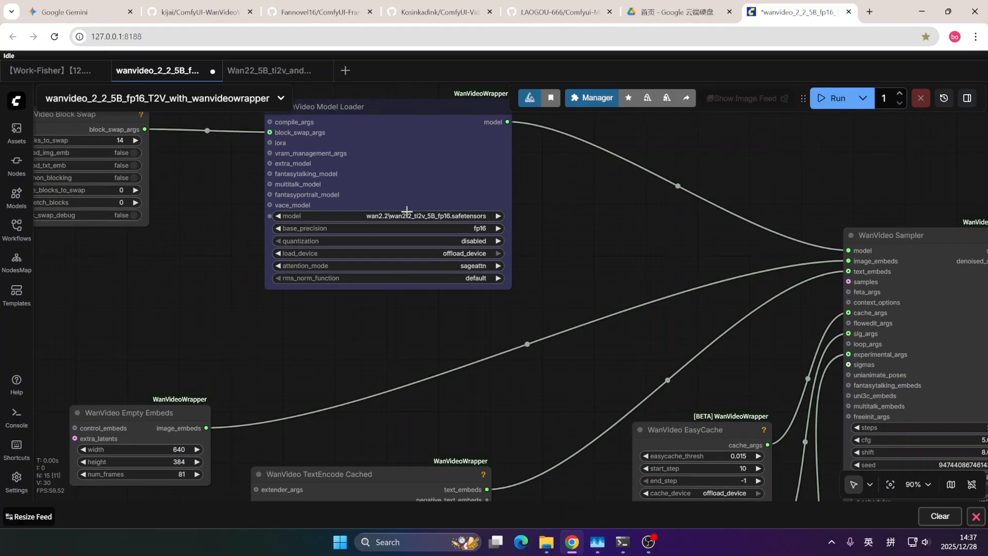
left_click(407, 212)
left_click(305, 355)
- Check the WanVideo Model Loader's base_precision options, keeping fp16, and review its quantization, load_device and attention_mode settings
left_click_drag(605, 255, 593, 249)
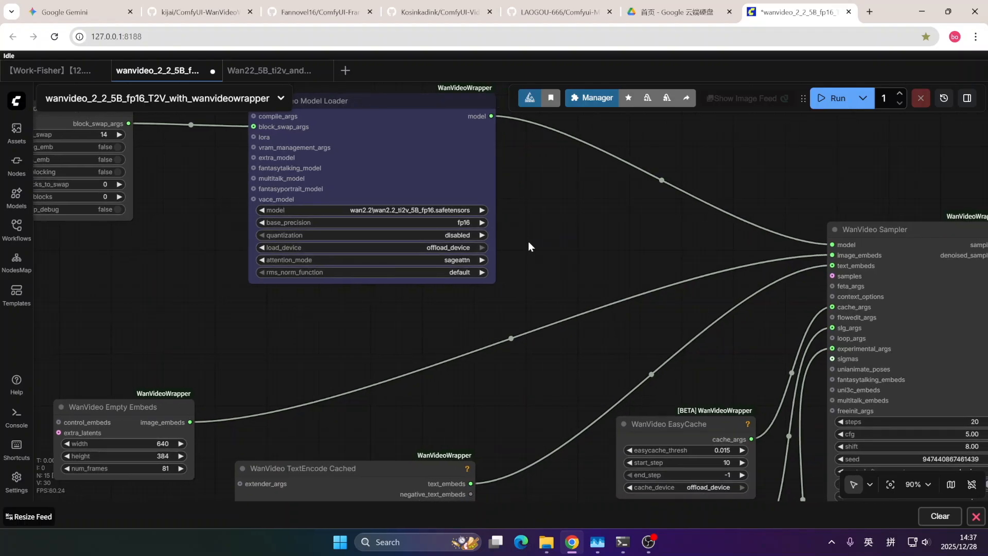
left_click(466, 222)
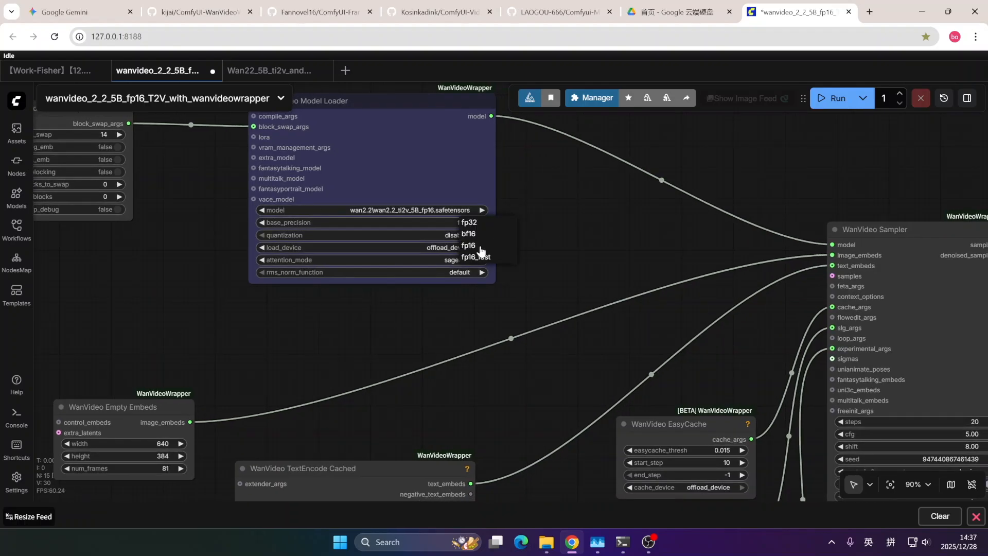
left_click(564, 246)
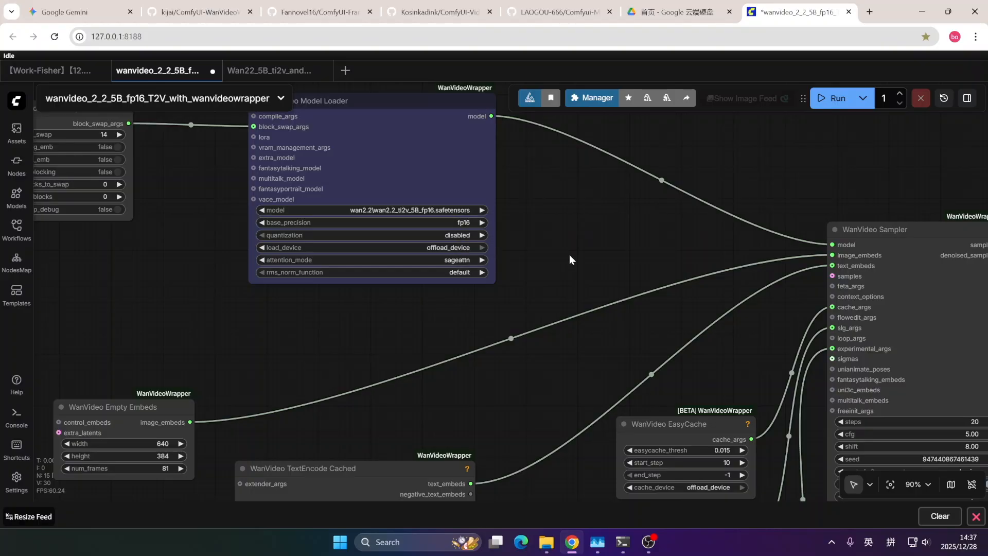
left_click_drag(548, 226, 536, 259)
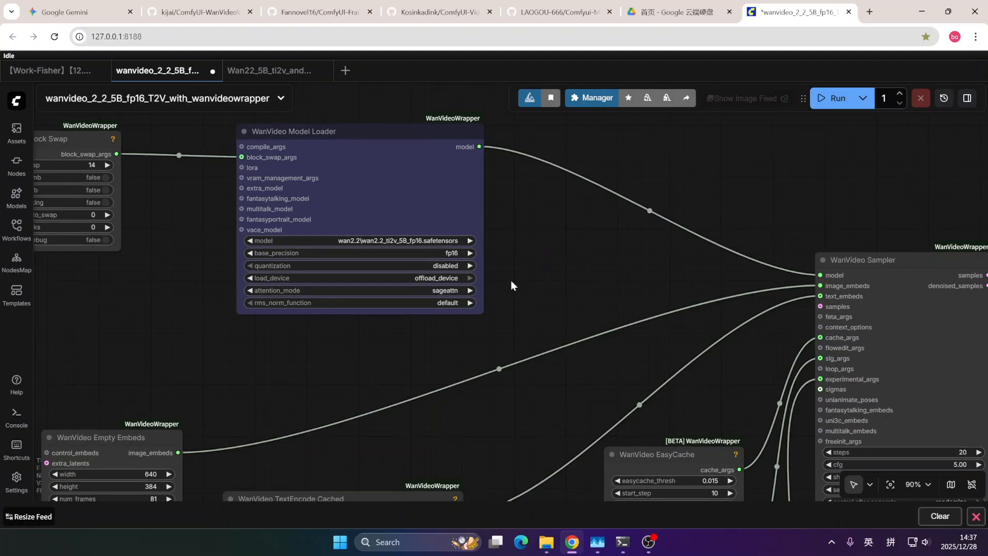
scroll(512, 285, "down", 1)
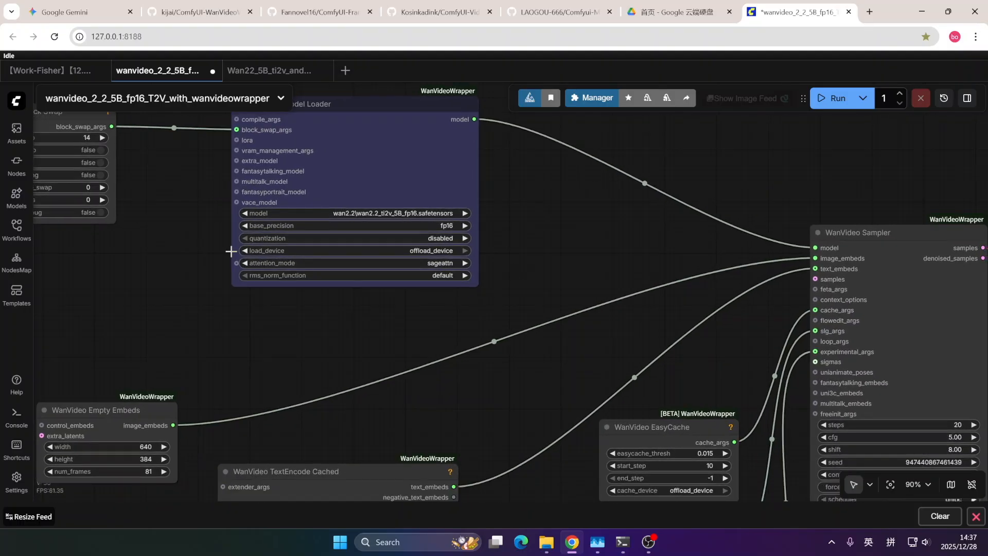
scroll(556, 277, "down", 1)
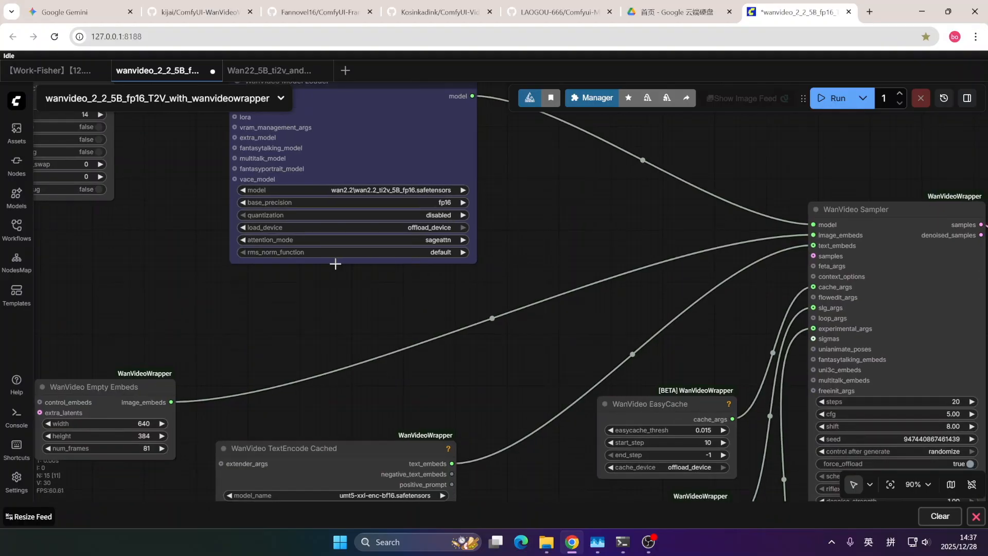
scroll(519, 225, "down", 1)
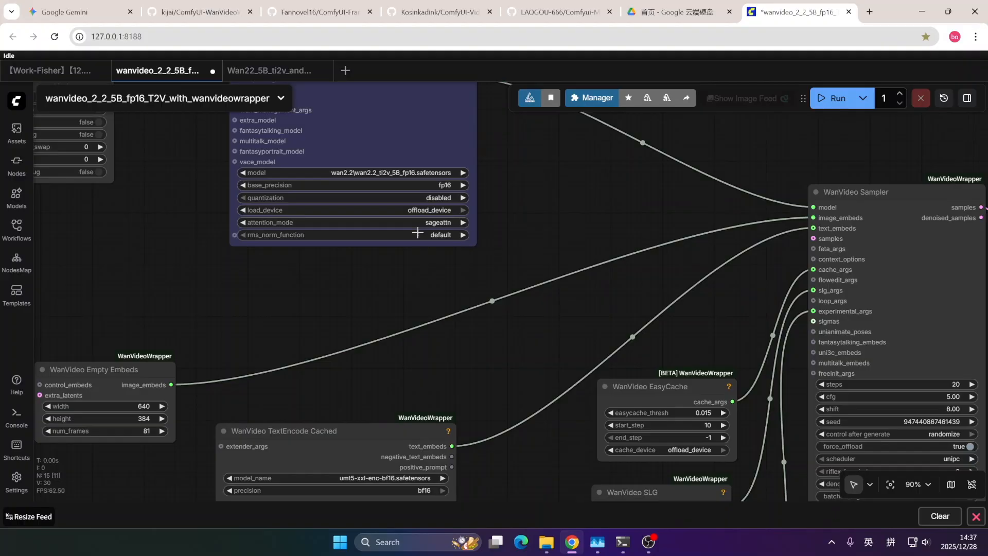
scroll(415, 282, "down", 3)
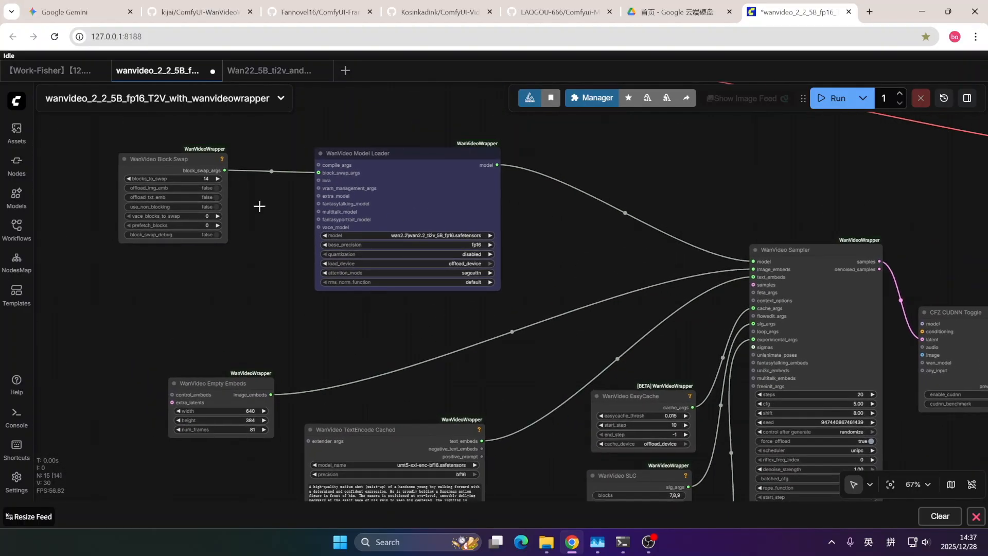
- Examine the WanVideo Block Swap node's settings and its link to the WanVideo Model Loader, shifting the node slightly toward the loader
left_click_drag(257, 205, 331, 267)
scroll(345, 247, "up", 2)
scroll(308, 235, "up", 1)
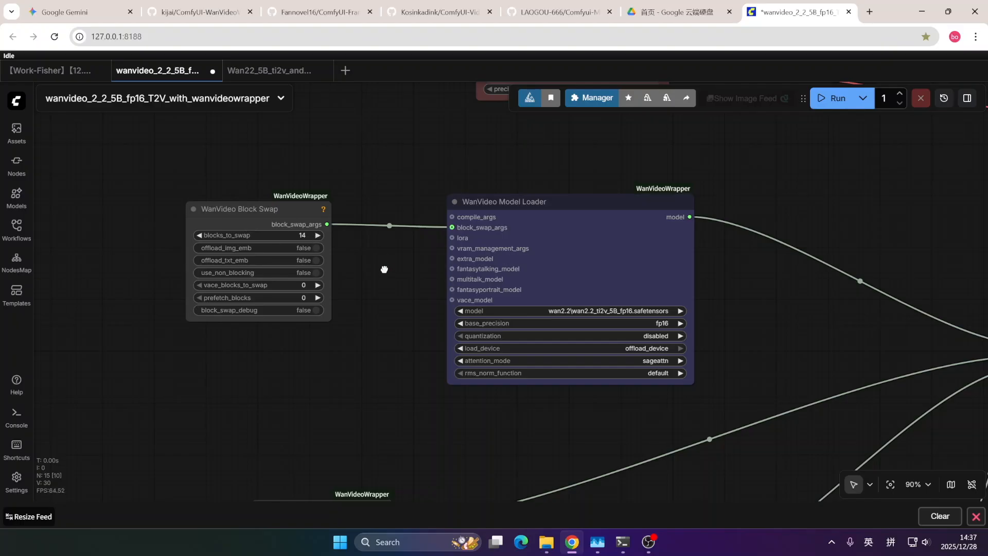
left_click_drag(386, 271, 345, 241)
scroll(344, 241, "down", 2)
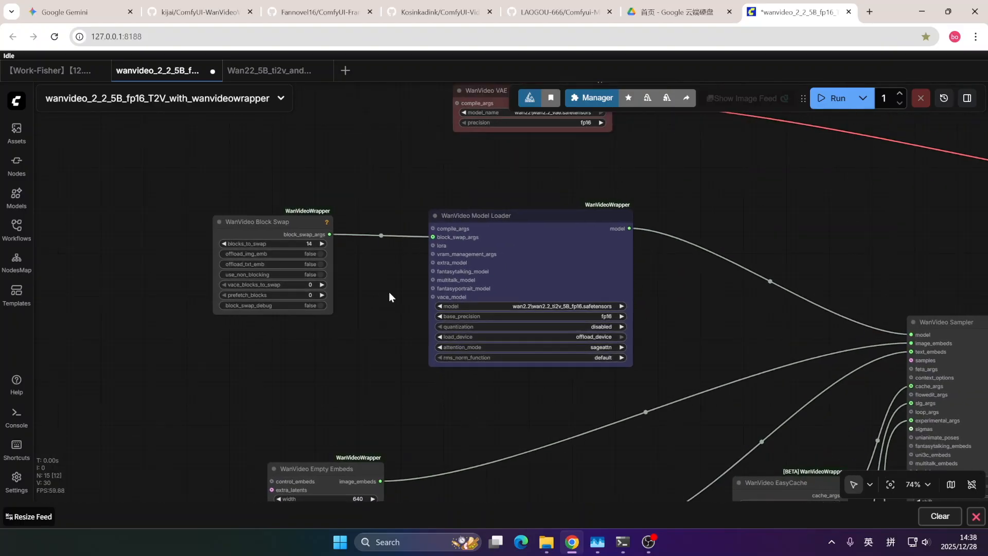
left_click_drag(392, 281, 335, 273)
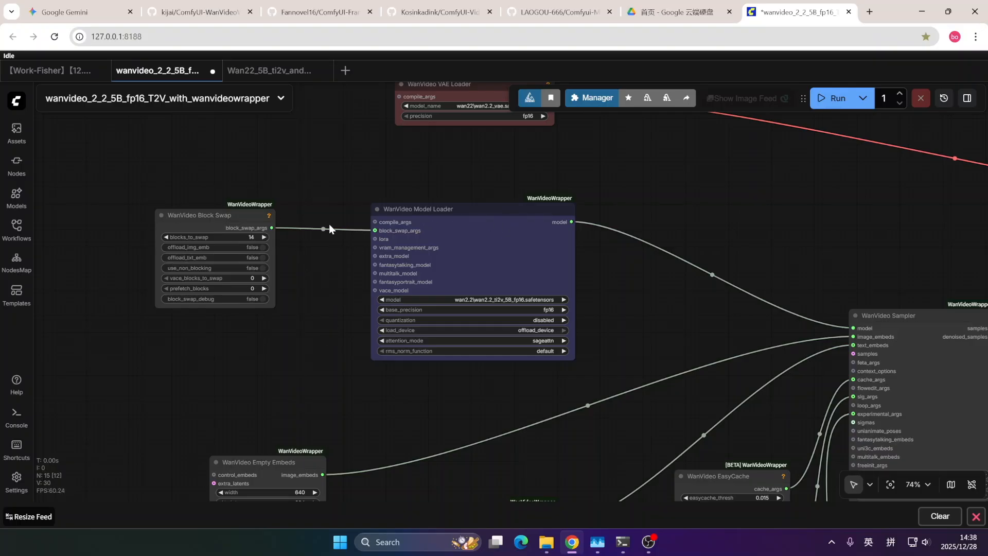
left_click_drag(326, 270, 276, 264)
left_click_drag(293, 298, 298, 255)
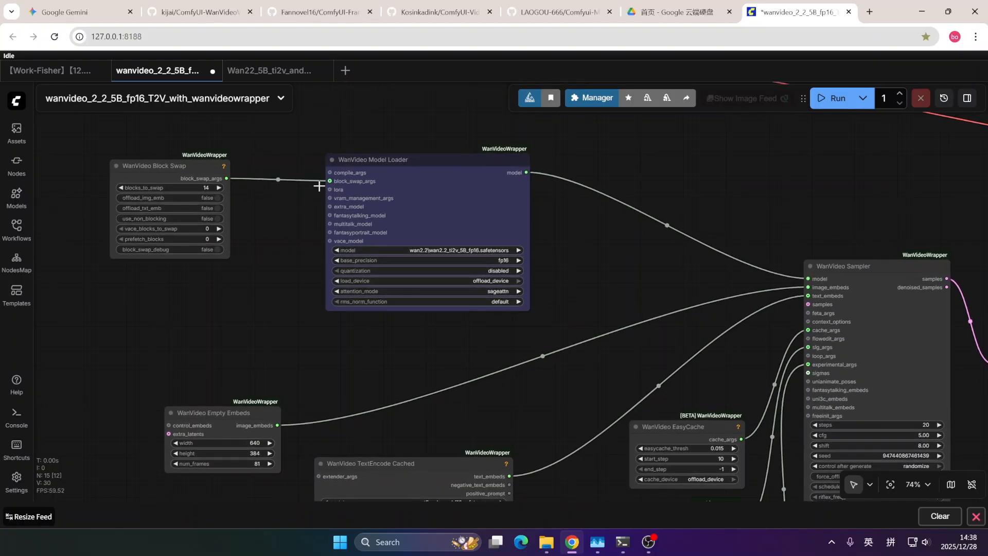
scroll(213, 329, "up", 1)
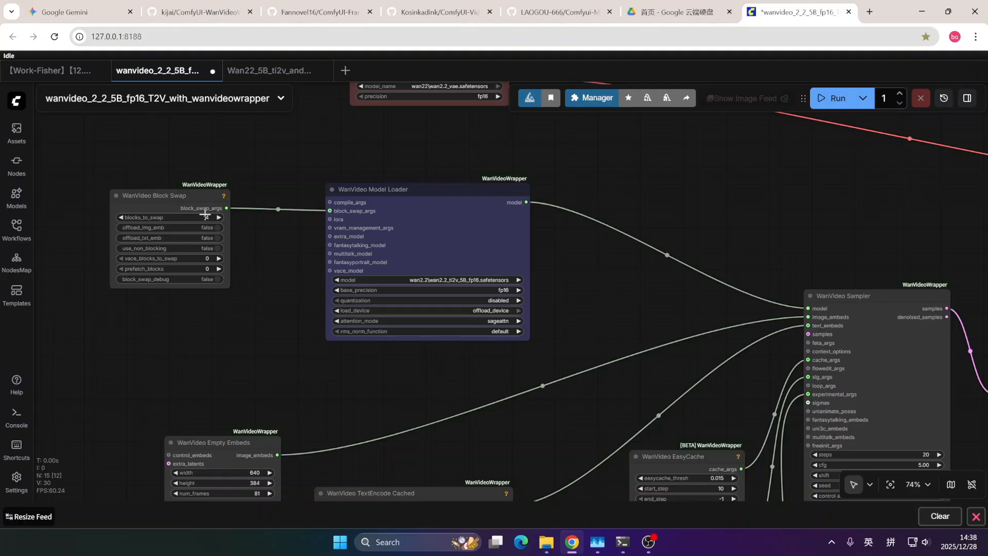
left_click_drag(149, 196, 158, 197)
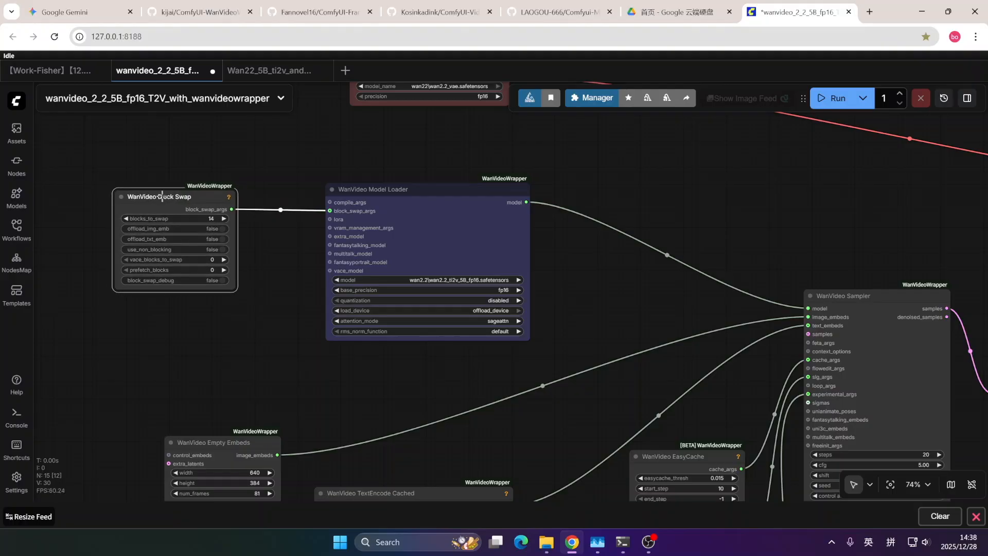
left_click_drag(312, 353, 285, 336)
- Examine the WanVideo Empty Embeds node's width, height and num_frames settings and its connection to the WanVideo Sampler
left_click_drag(900, 263, 694, 203)
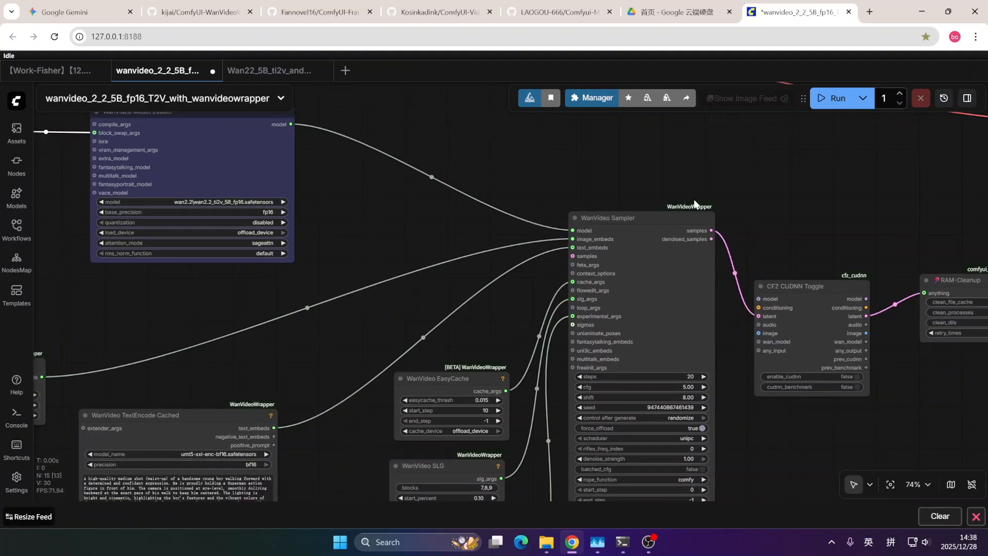
left_click_drag(517, 326, 608, 281)
left_click_drag(492, 271, 595, 249)
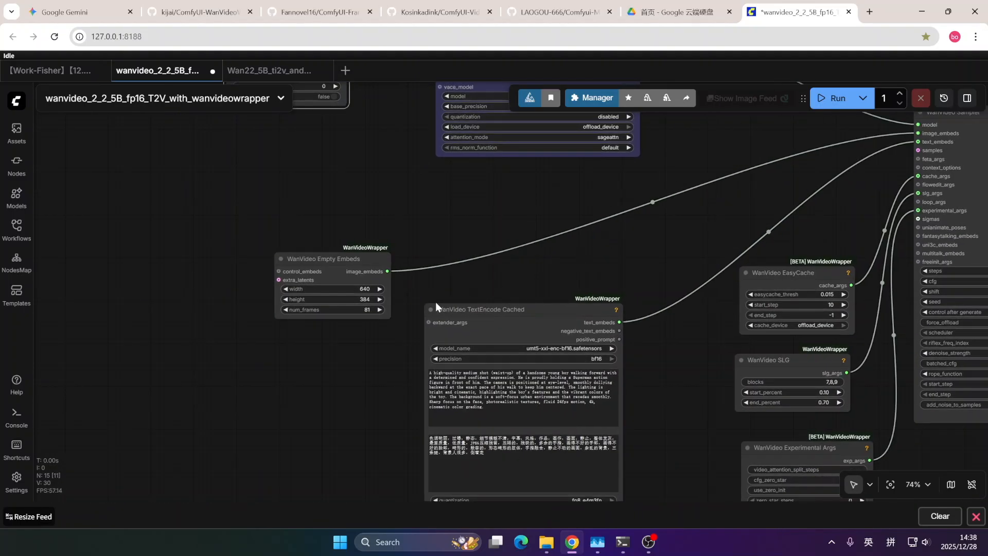
left_click_drag(488, 277, 506, 205)
left_click_drag(273, 316, 276, 346)
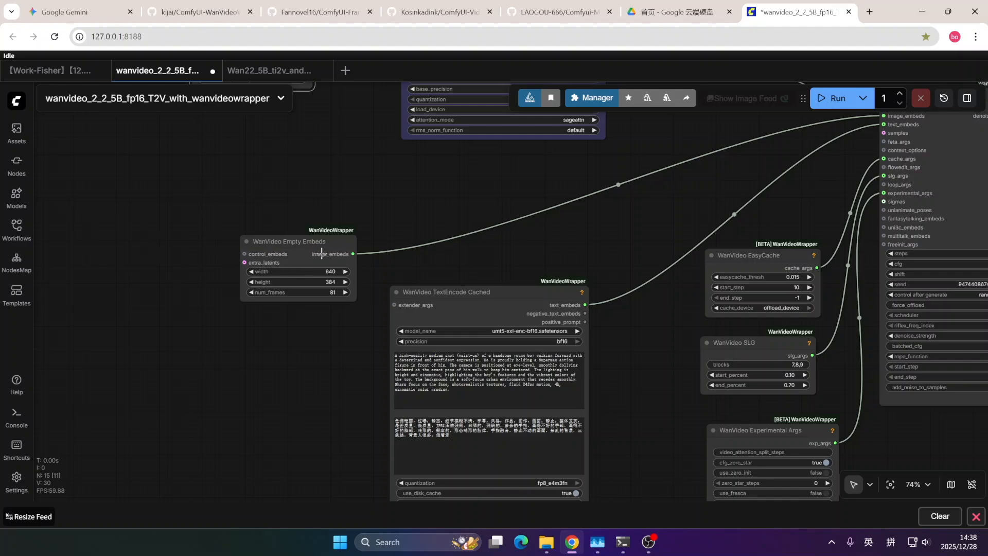
left_click_drag(293, 319, 231, 337)
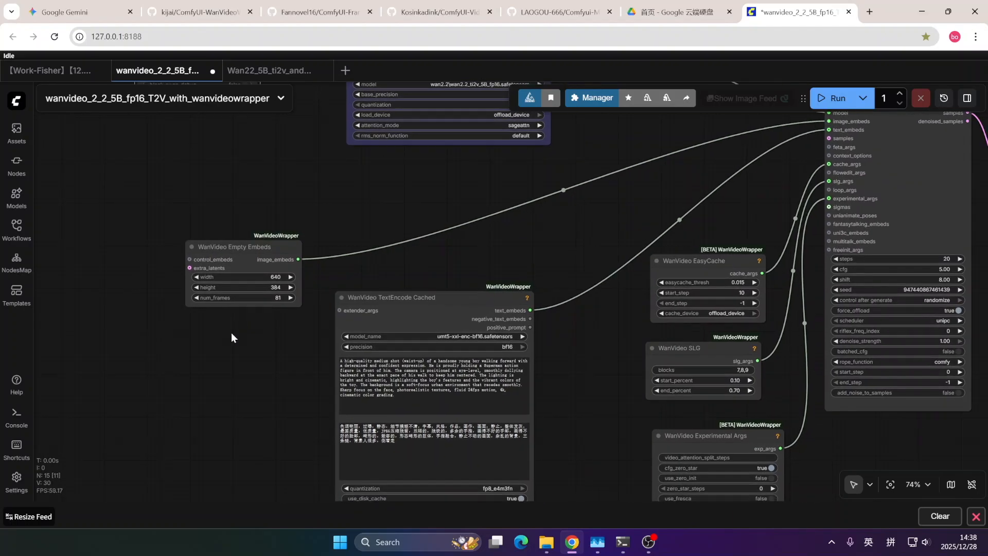
scroll(298, 306, "down", 3)
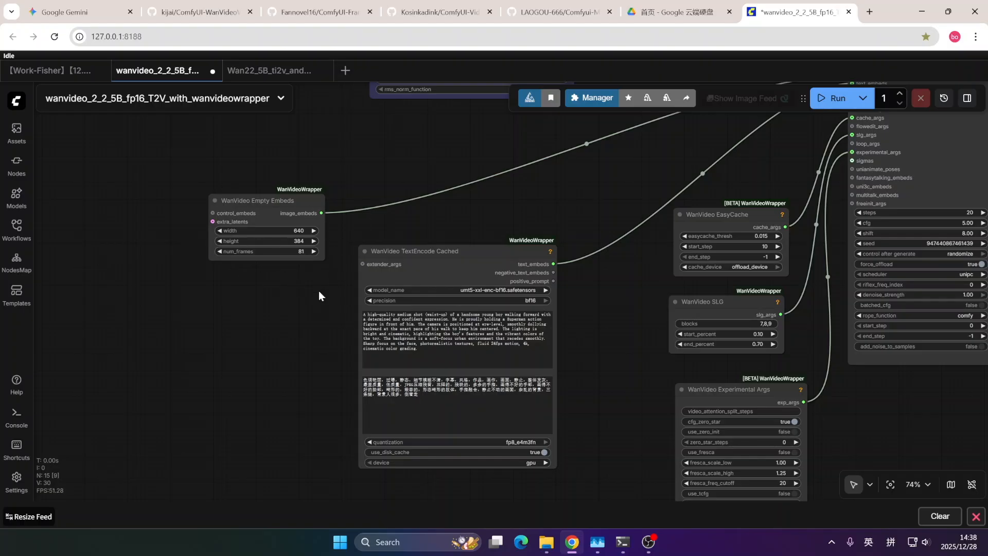
left_click_drag(297, 299, 295, 330)
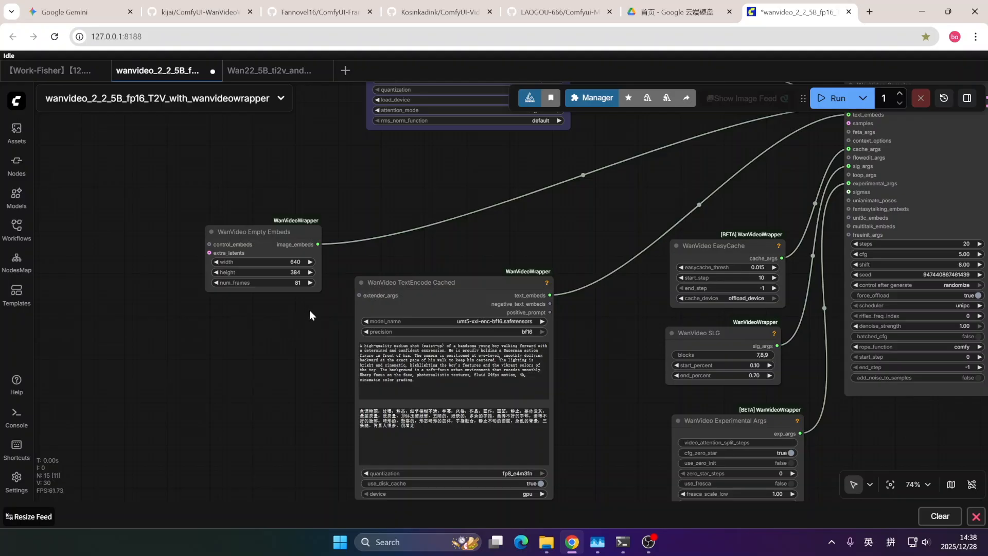
- Trace the links into the WanVideo Sampler and examine the WanVideo TextEncode Cached node's model, precision and prompt fields
left_click_drag(528, 237, 315, 261)
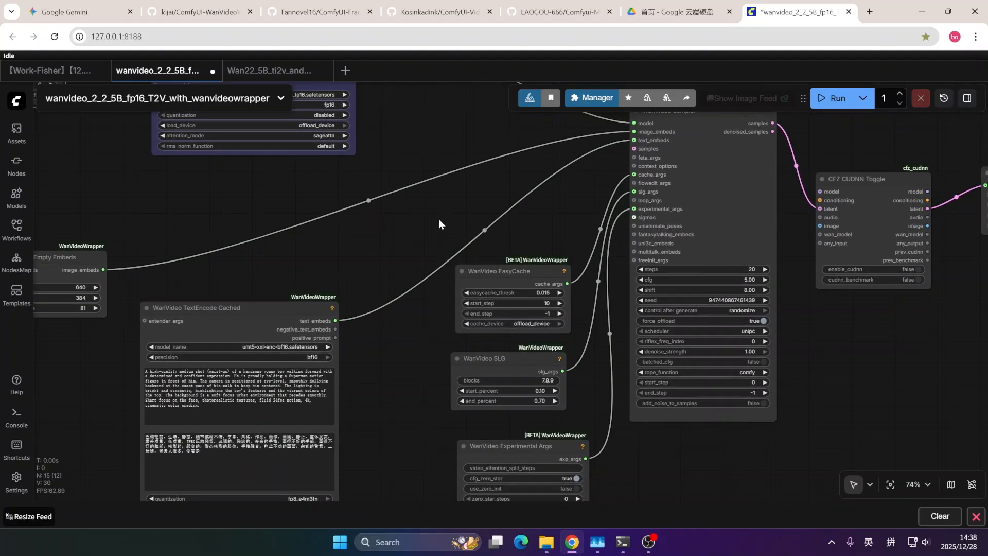
left_click_drag(450, 213, 408, 241)
left_click_drag(437, 302, 520, 265)
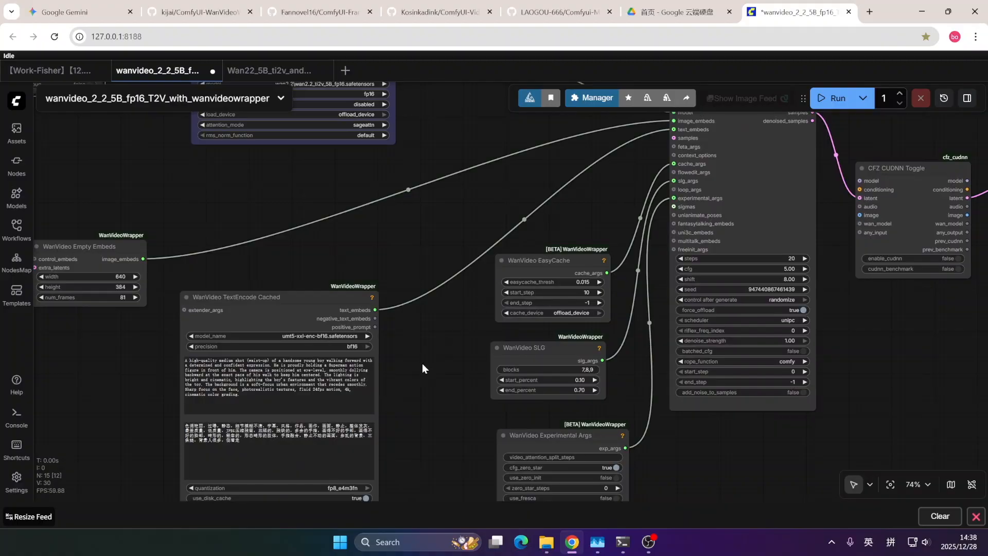
left_click_drag(422, 368, 489, 257)
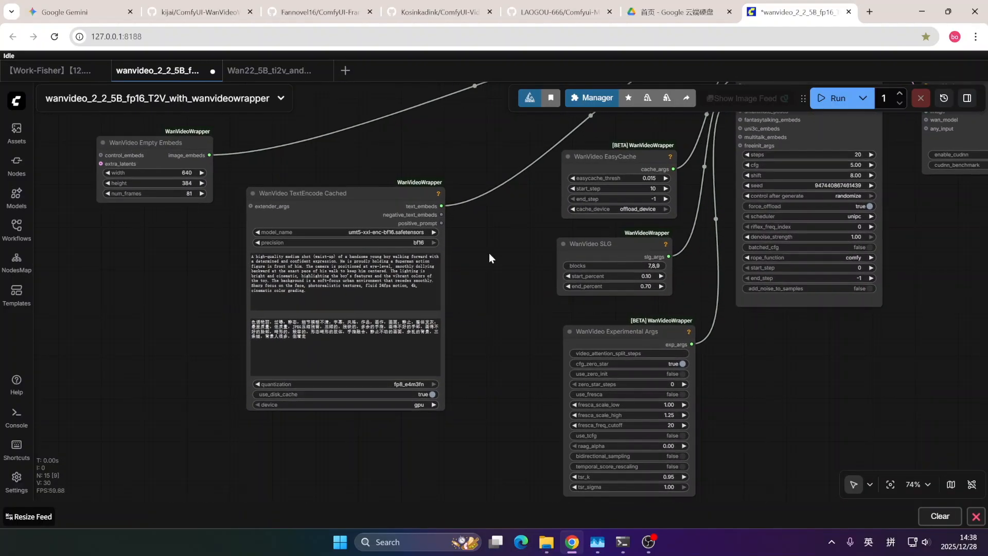
left_click_drag(149, 264, 126, 303)
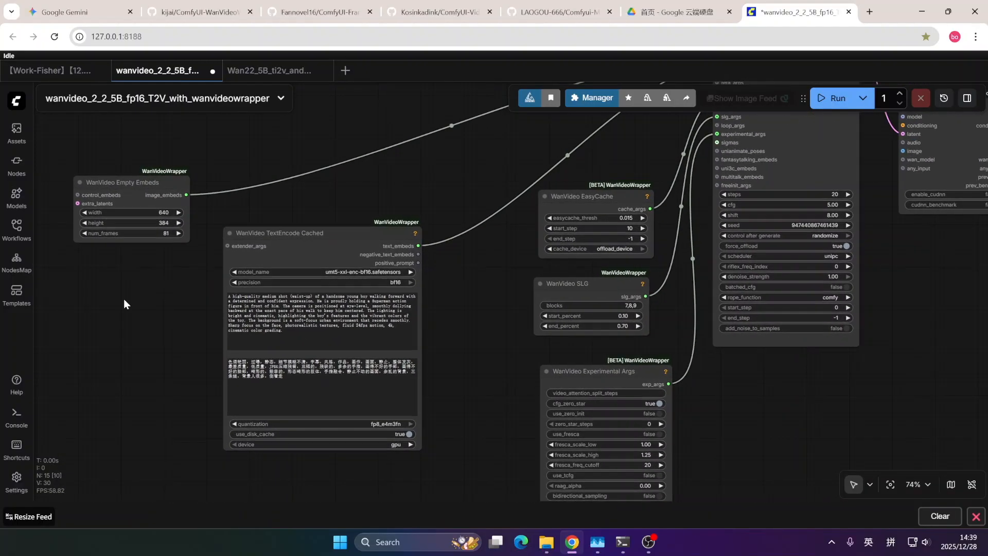
left_click_drag(121, 346, 134, 287)
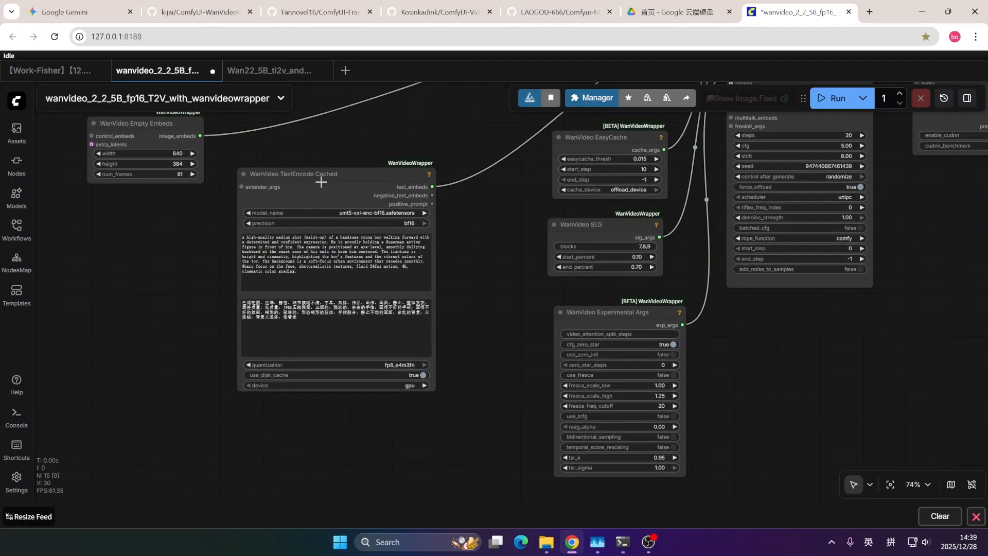
left_click_drag(466, 226, 445, 225)
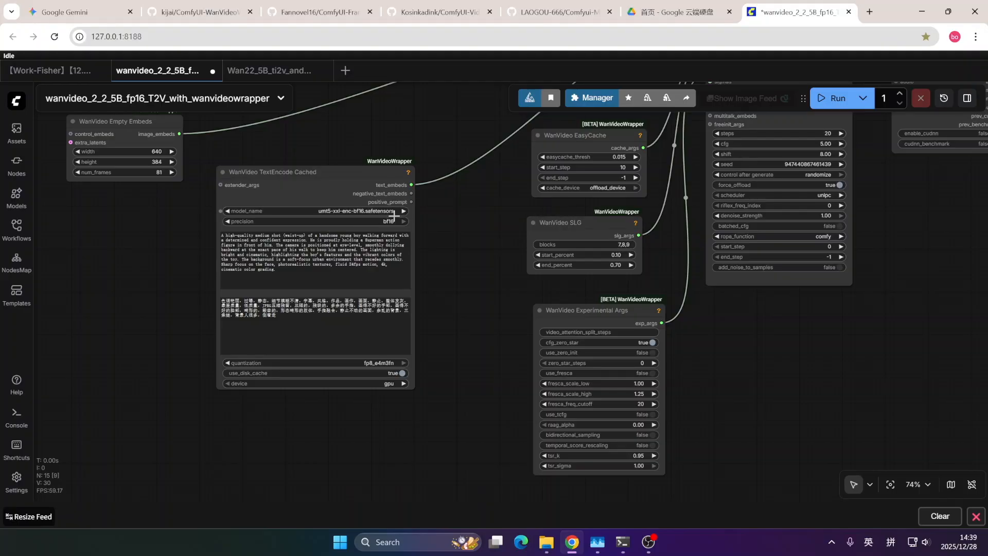
- Switch to the wan2.2 folder window in File Explorer and browse to D:\ComfyUI-Zluda\models\text_encoders to review the text encoder files
mouse_move(546, 541)
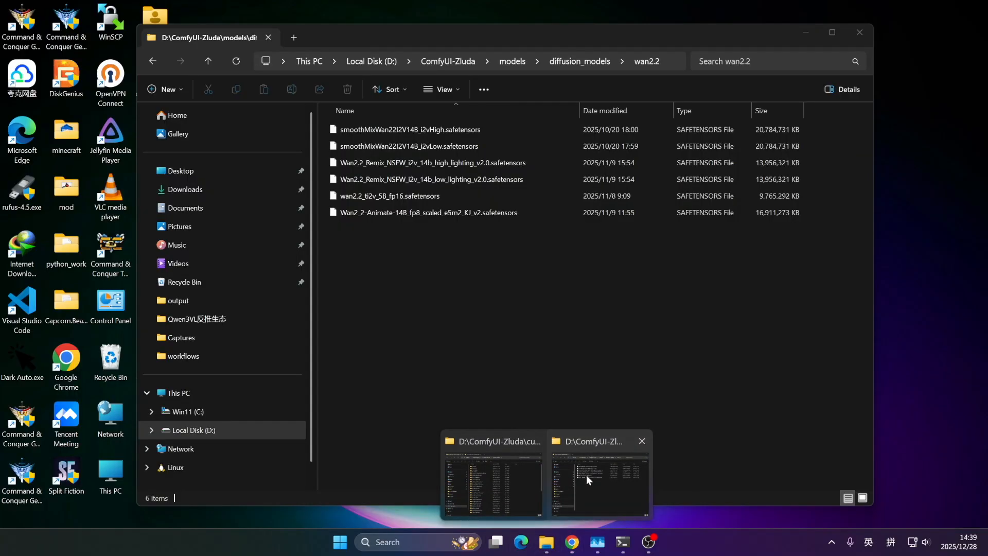
left_click(586, 475)
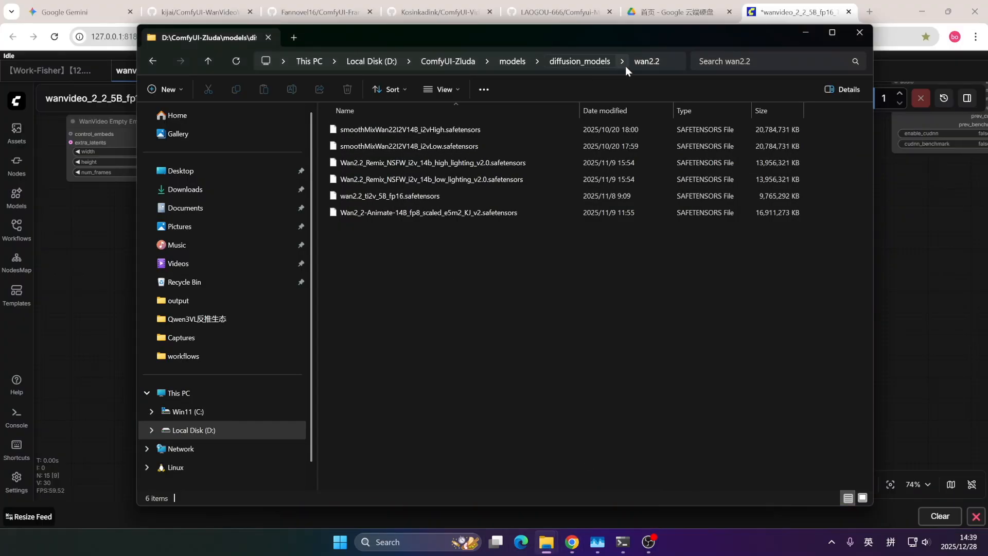
left_click(512, 60)
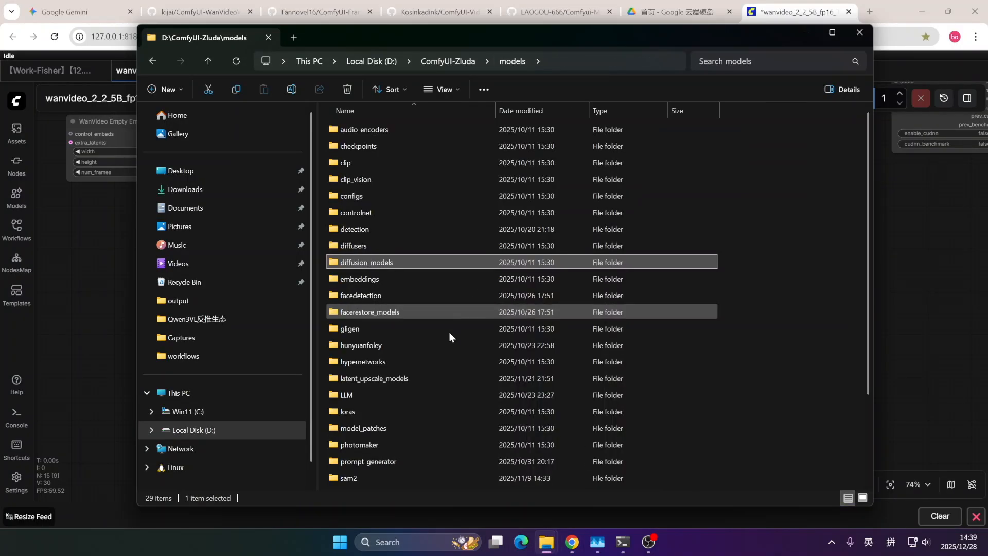
scroll(407, 450, "down", 2)
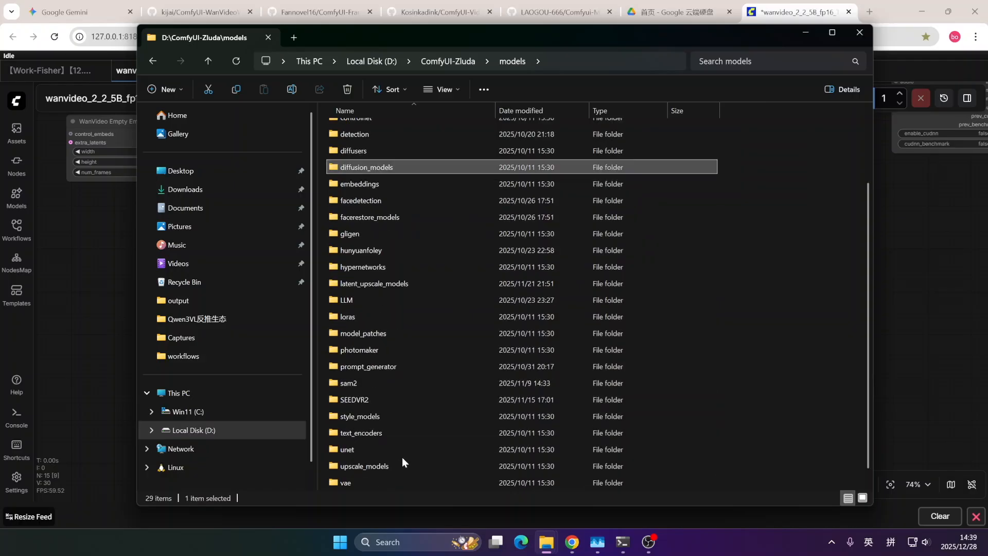
double_click(388, 436)
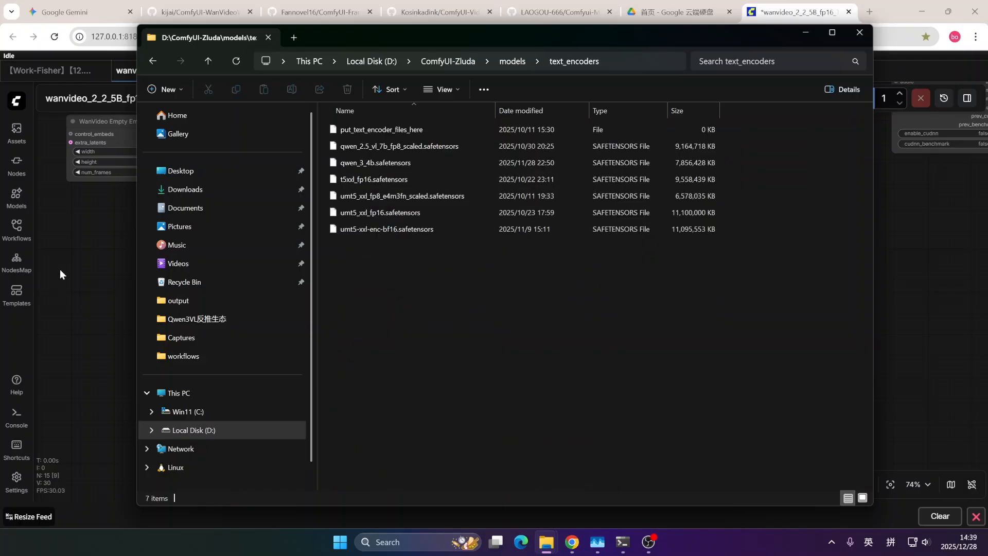
- Return to the workflow and check the WanVideo TextEncode Cached node's model_name choices, keeping umt5-xxl-enc-bf16.safetensors
left_click(59, 270)
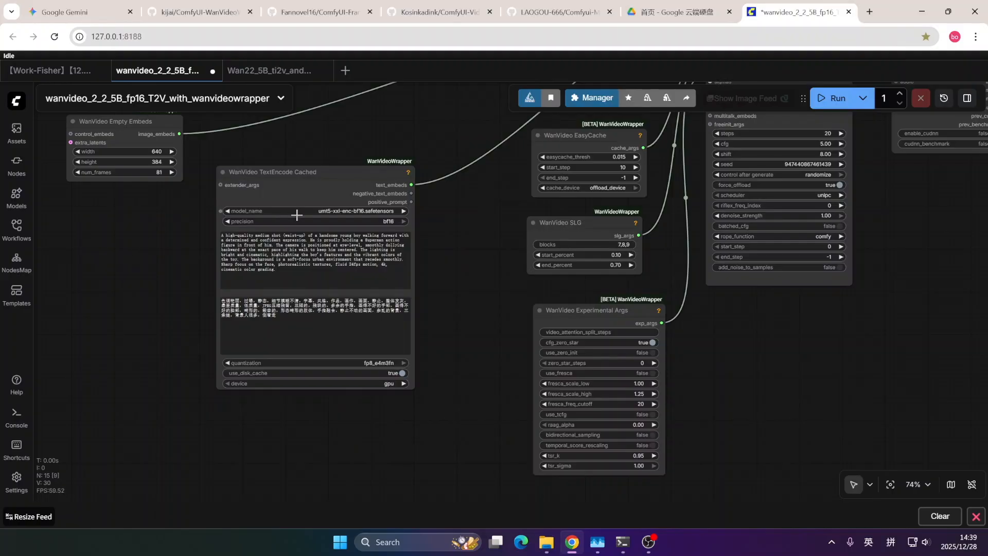
left_click(345, 215)
left_click(414, 264)
left_click_drag(446, 291, 444, 257)
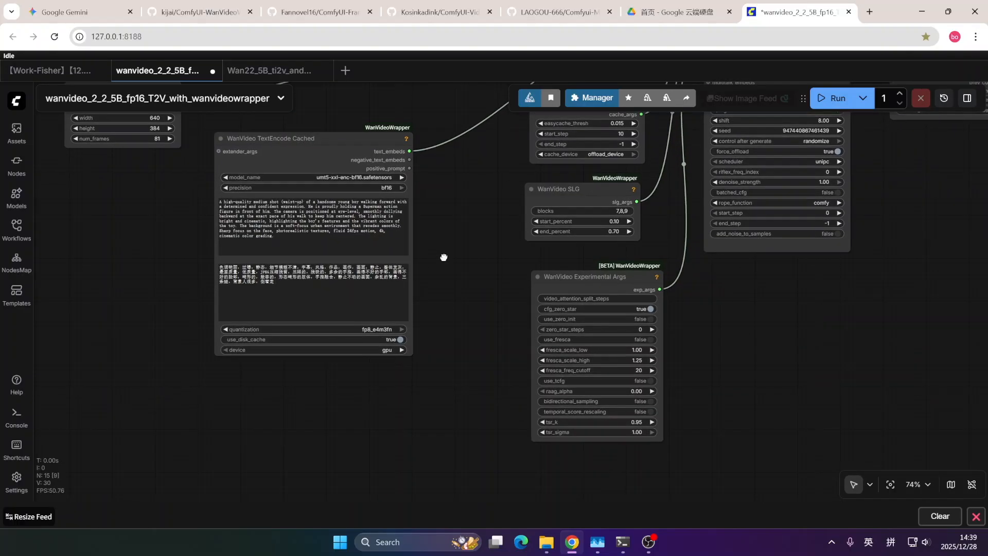
- Highlight the positive prompt and the negative prompt of the WanVideo TextEncode Cached node to review both texts
left_click(340, 244)
left_click_drag(339, 244, 215, 201)
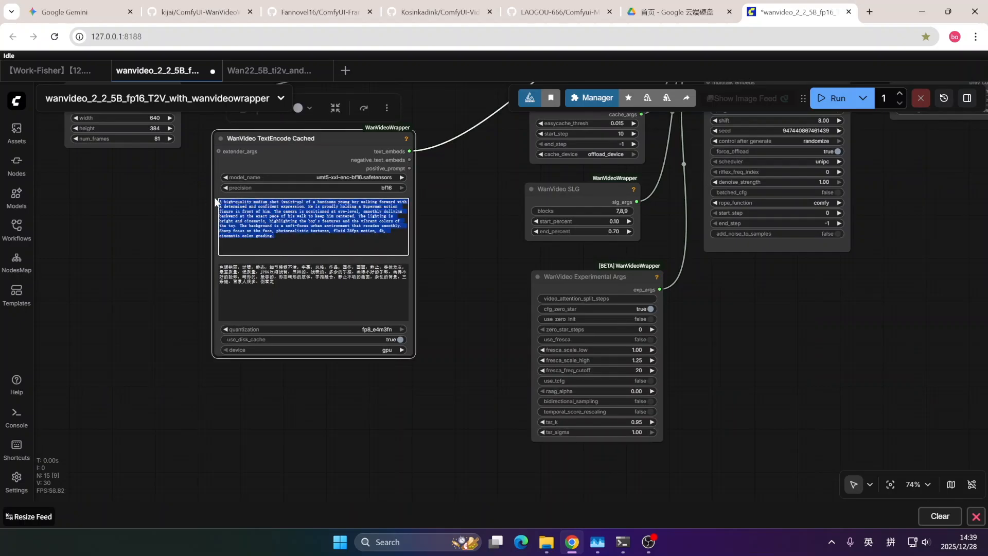
left_click(290, 242)
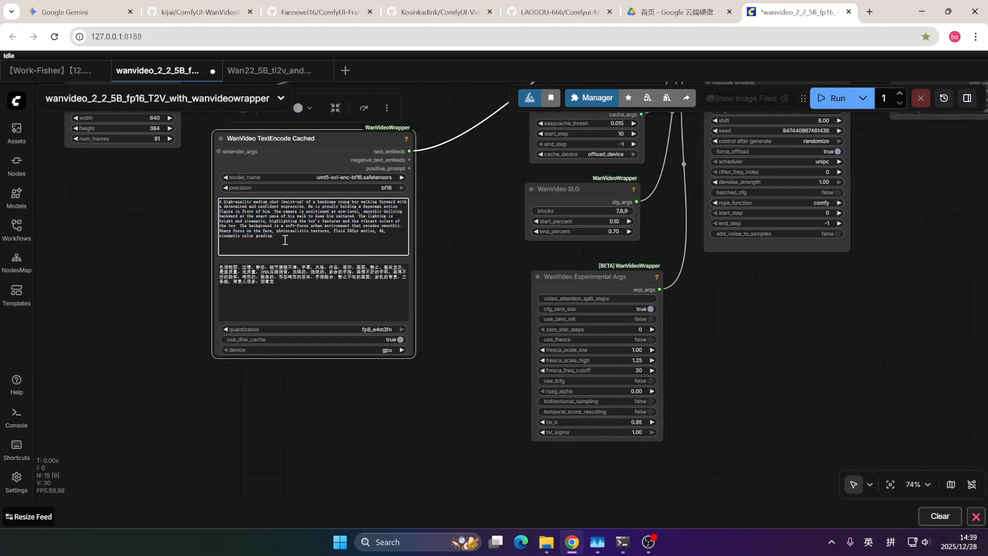
left_click_drag(285, 240, 209, 200)
left_click_drag(293, 311, 162, 226)
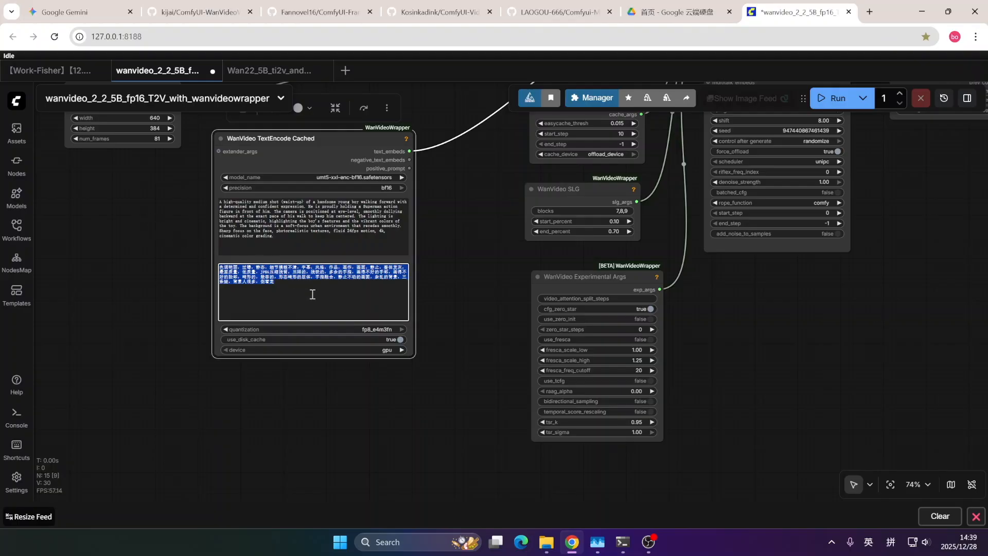
left_click(455, 293)
left_click_drag(298, 240, 215, 207)
left_click(324, 300)
left_click_drag(320, 293, 191, 256)
left_click(457, 308)
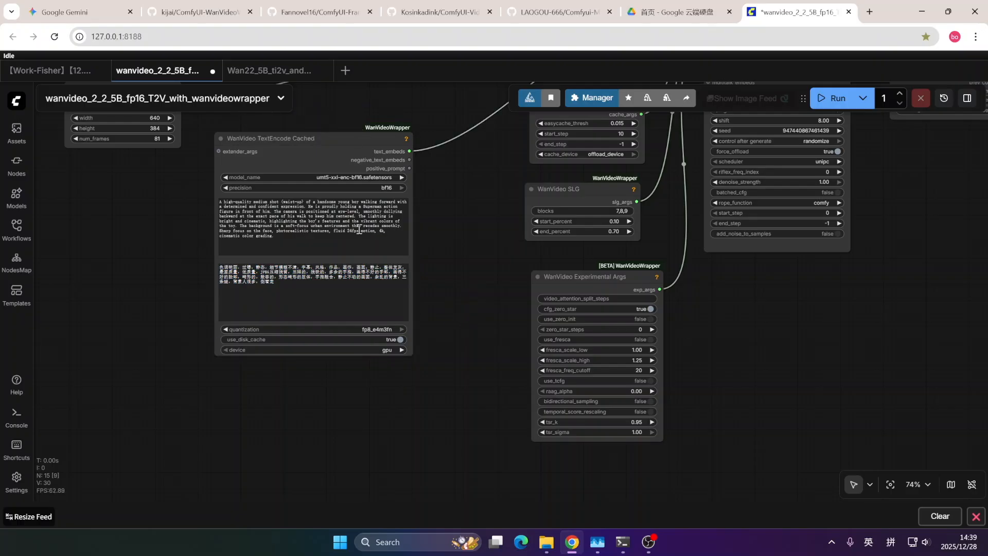
- Switch to File Explorer and select umt5-xxl-enc-bf16.safetensors in the text_encoders folder to check the file, returning to the workflow
scroll(359, 230, "down", 4)
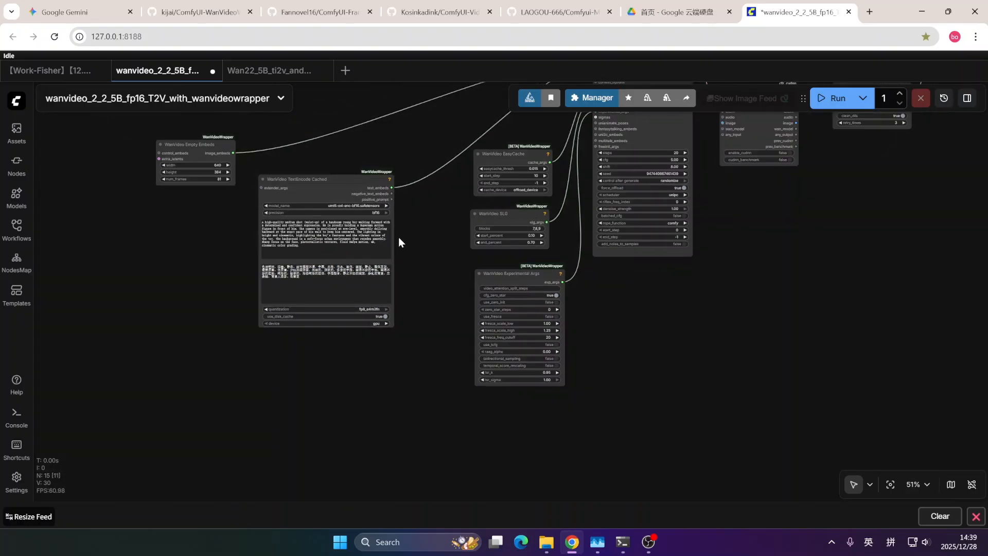
scroll(398, 238, "up", 5)
left_click_drag(434, 298, 470, 269)
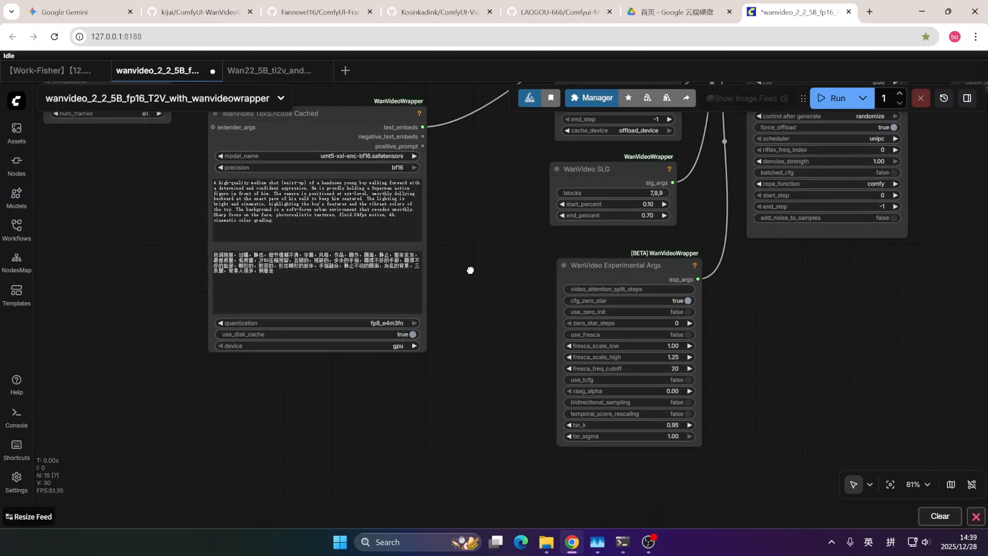
left_click_drag(369, 383, 360, 394)
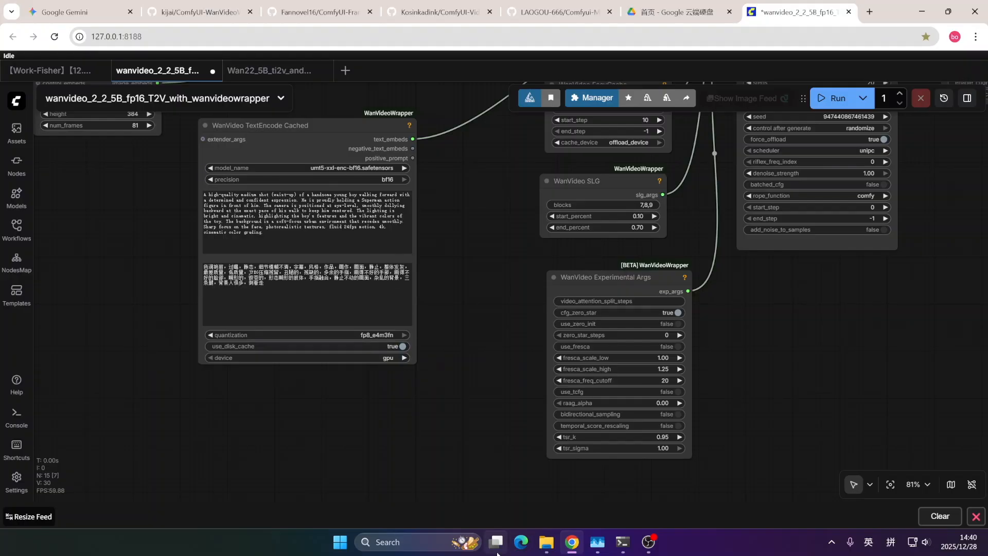
mouse_move(546, 541)
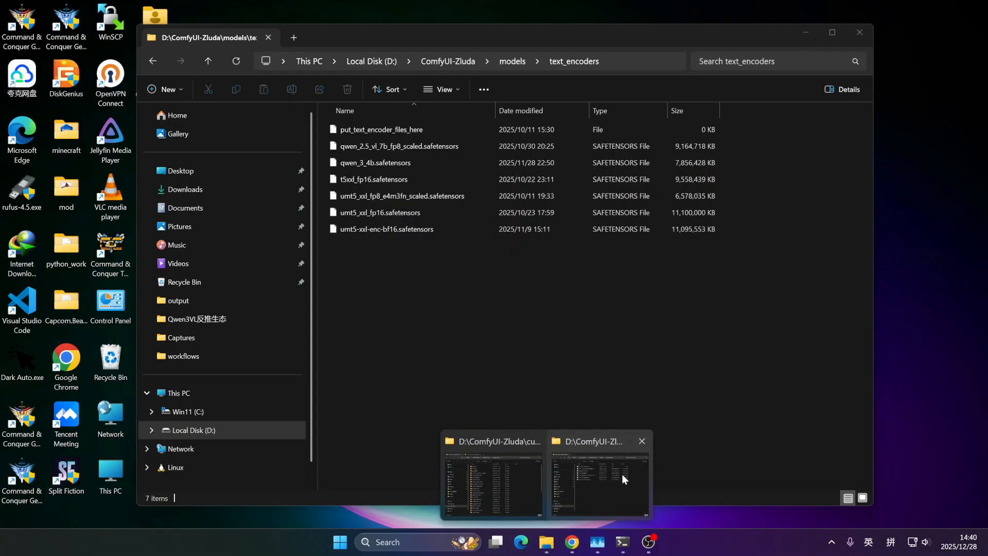
left_click(622, 473)
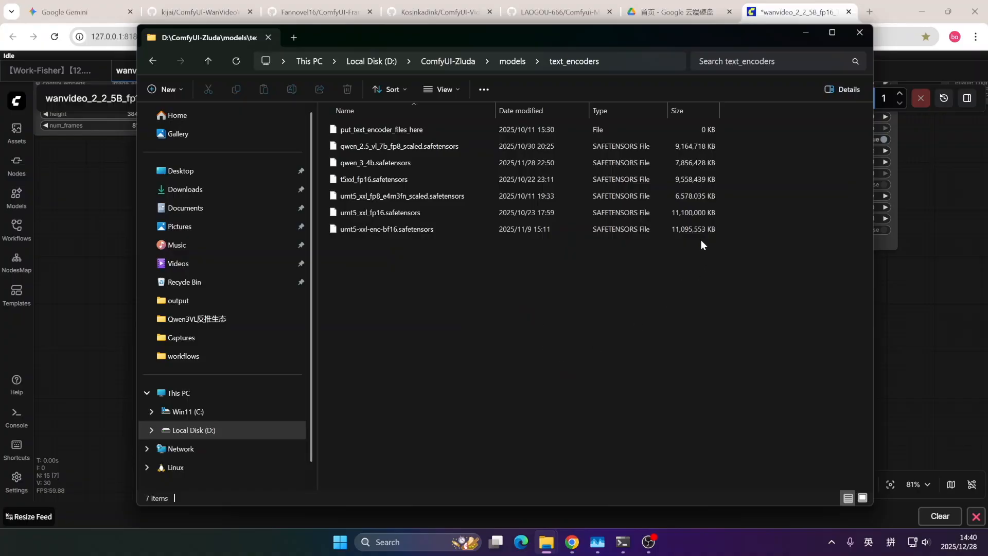
left_click(387, 228)
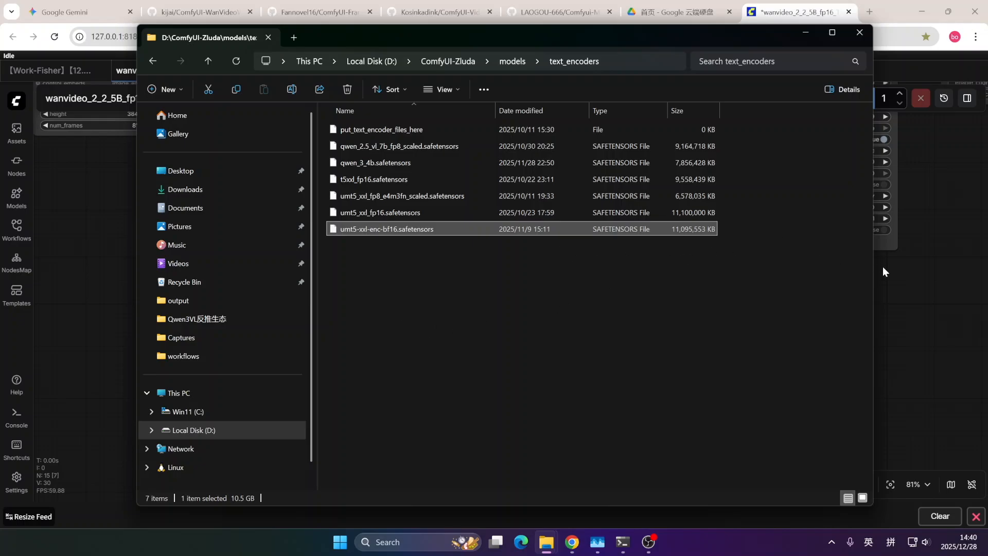
left_click(932, 310)
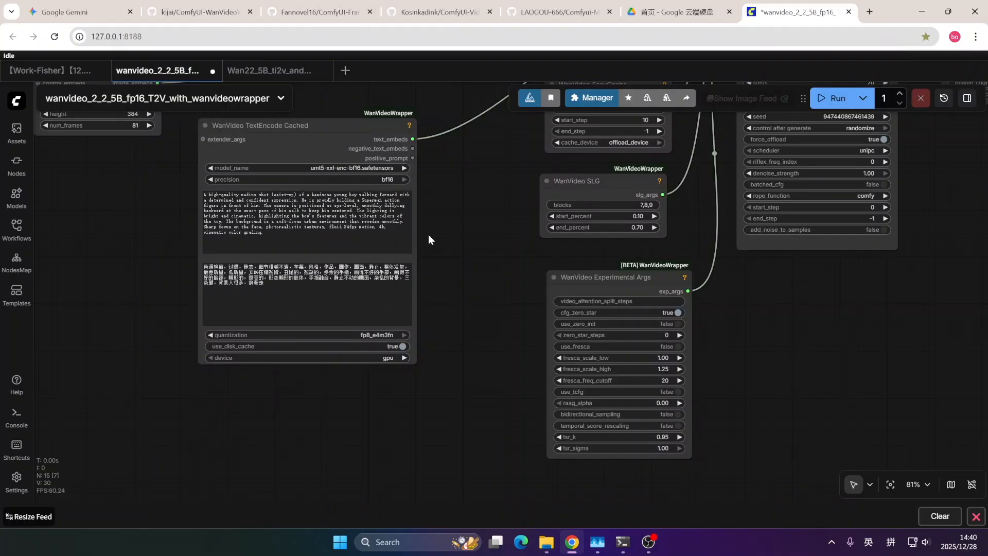
- Examine the quantization, use_disk_cache and device settings of the WanVideo TextEncode Cached node and its text_embeds output
left_click_drag(397, 416, 369, 432)
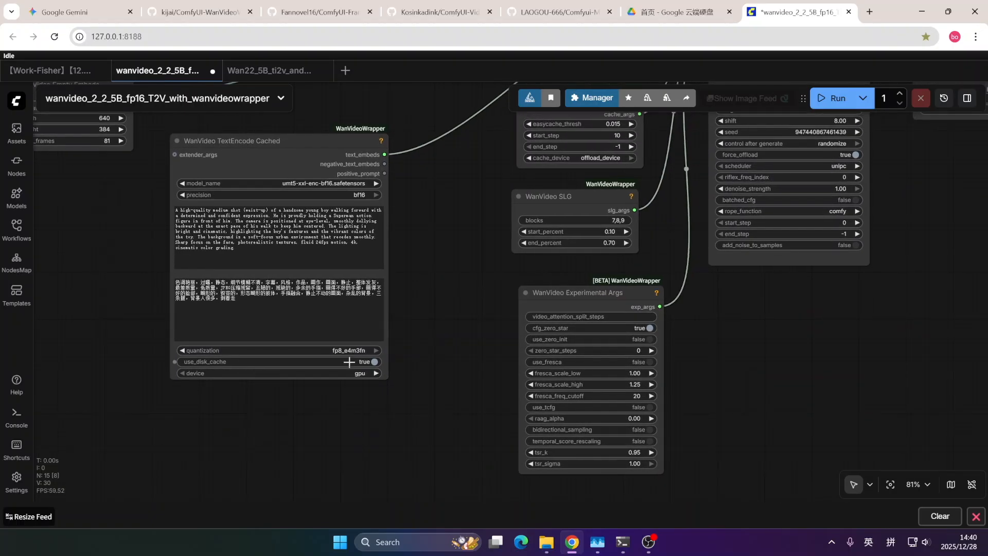
left_click_drag(402, 449, 391, 473)
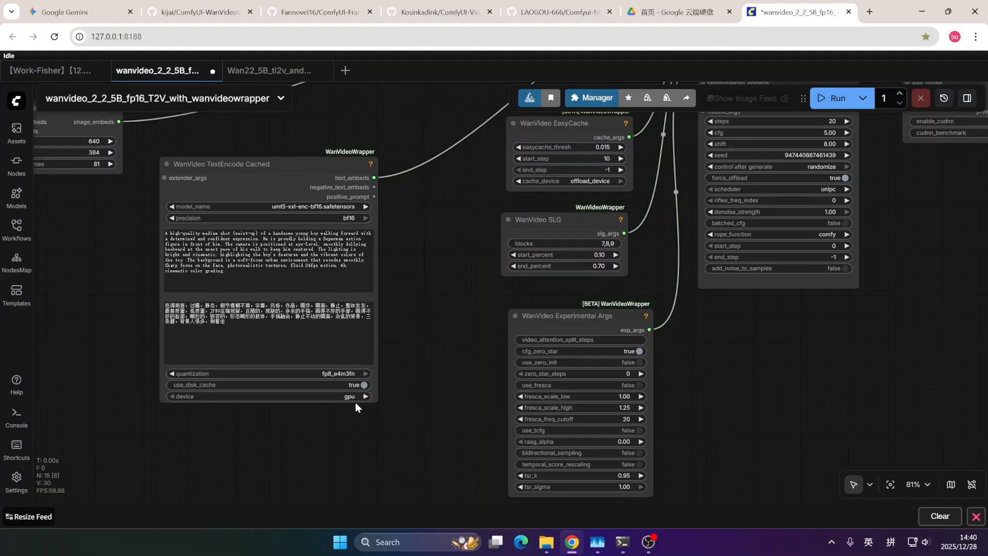
left_click_drag(355, 402, 321, 462)
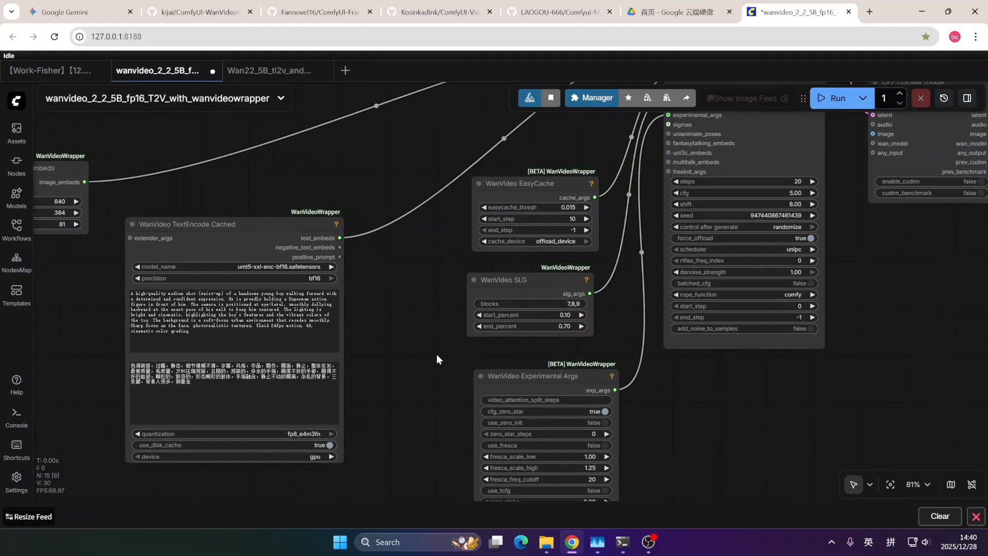
left_click_drag(399, 290, 433, 262)
scroll(434, 262, "down", 2)
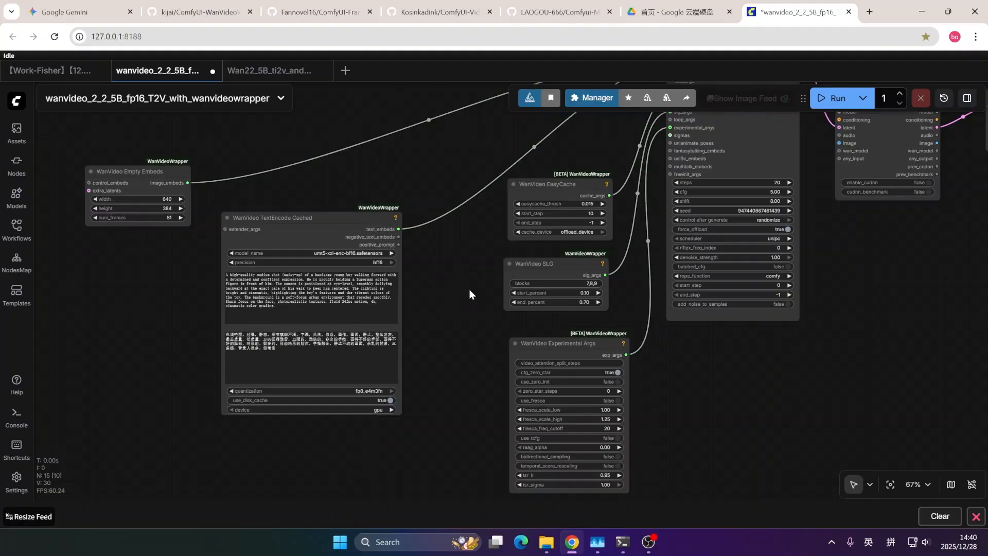
left_click_drag(441, 289, 459, 310)
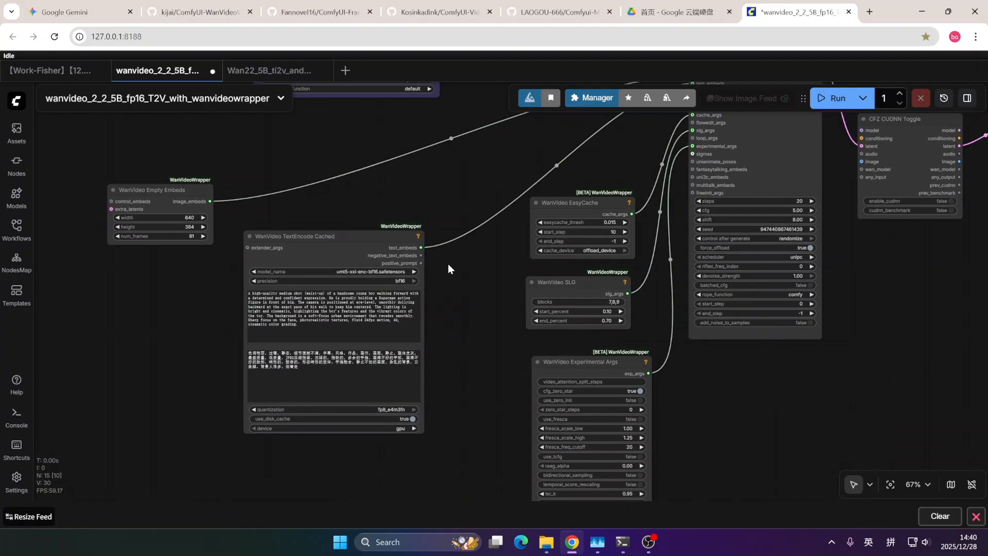
- Shift the WanVideo Experimental Args node slightly up and left beneath WanVideo SLG, and review its settings
left_click_drag(449, 265, 315, 334)
left_click_drag(384, 222, 351, 232)
left_click_drag(391, 190, 403, 139)
left_click_drag(516, 420, 537, 330)
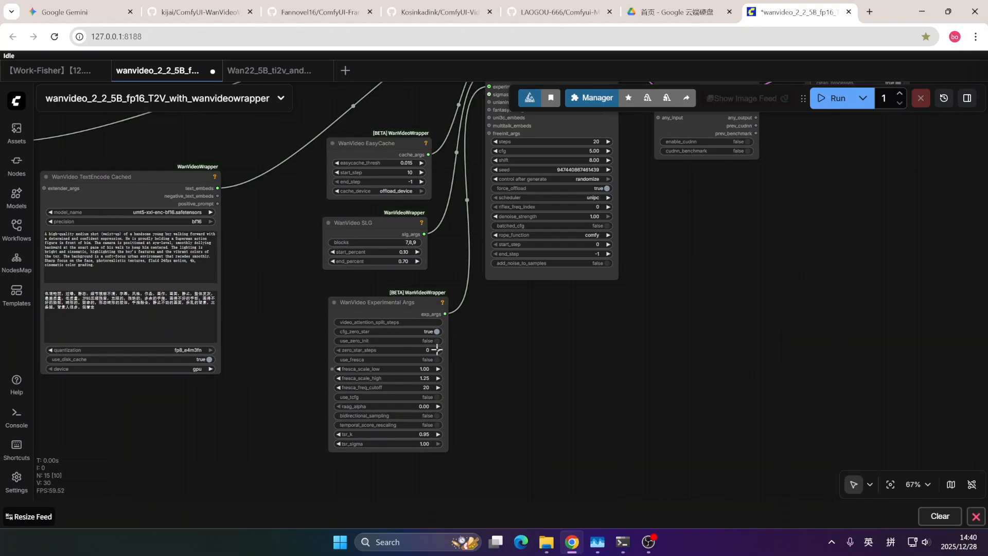
left_click_drag(364, 303, 349, 297)
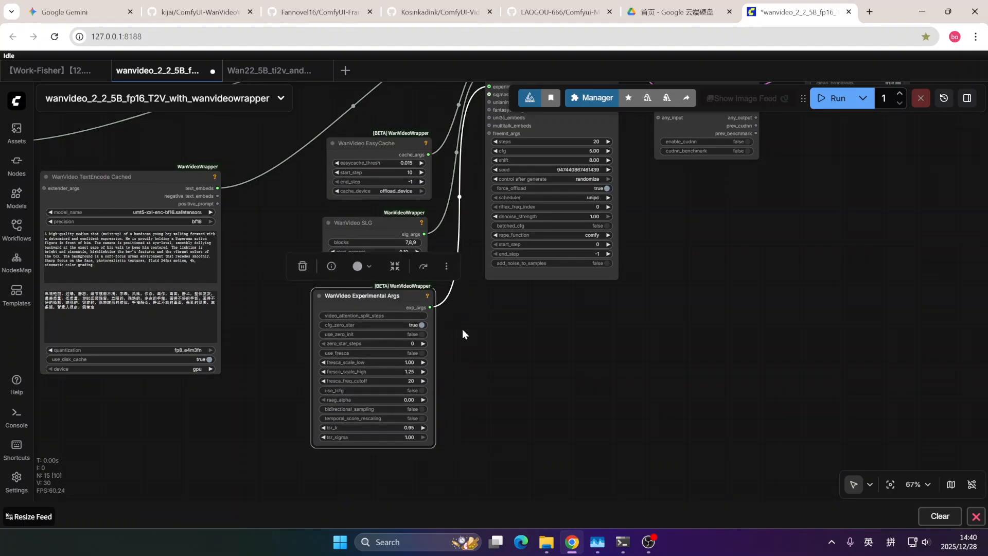
left_click_drag(456, 368, 432, 386)
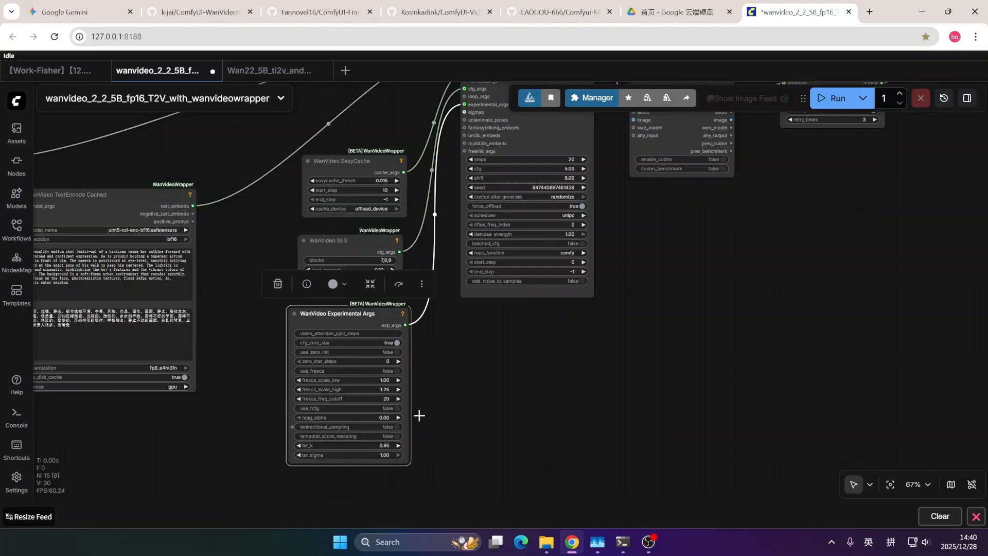
left_click_drag(508, 386, 519, 351)
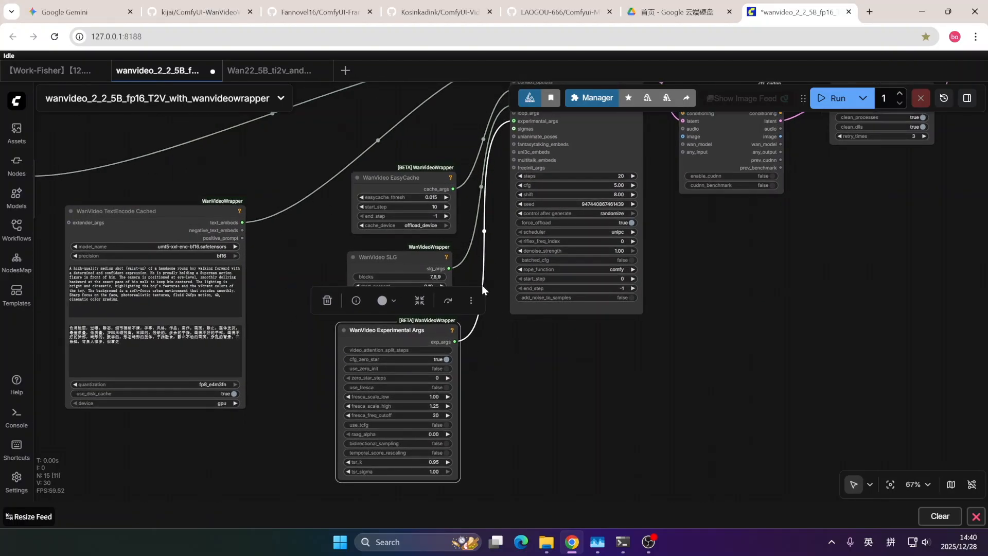
left_click(514, 354)
- Trace the model, embeds, EasyCache, SLG and Experimental Args links into the WanVideo Sampler and its output to CFZ CUDNN Toggle
scroll(513, 353, "down", 4)
left_click_drag(645, 307, 618, 350)
scroll(567, 321, "up", 3)
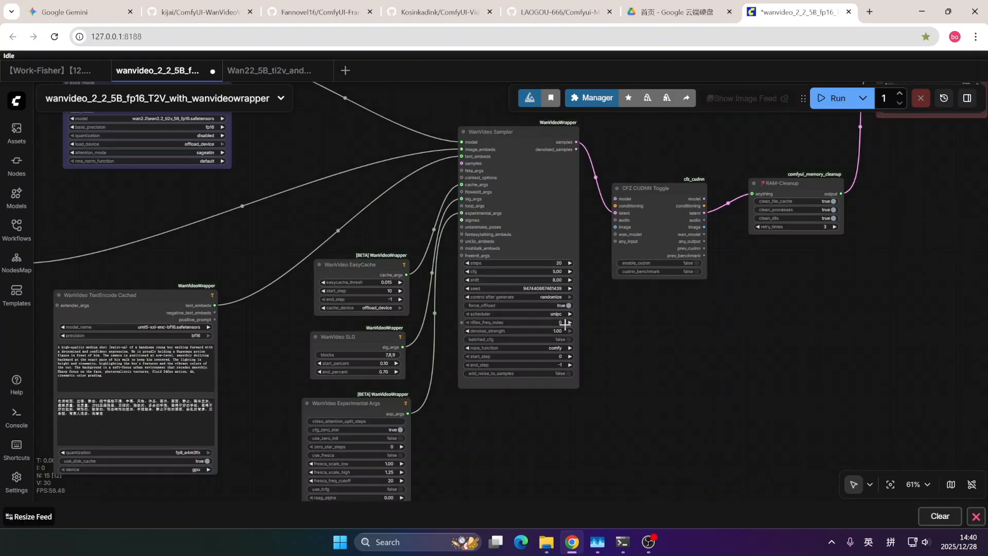
left_click_drag(403, 230, 511, 324)
left_click_drag(401, 249, 375, 193)
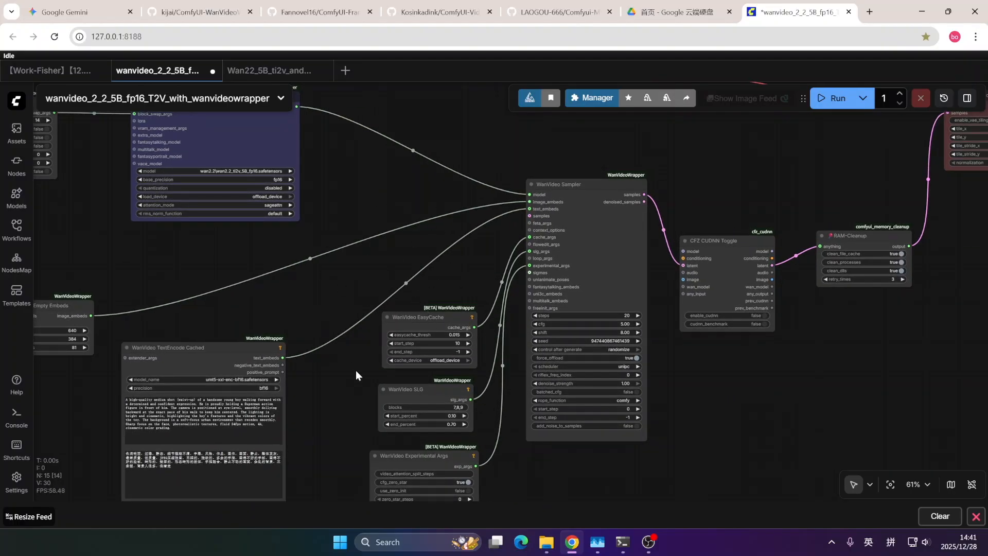
left_click_drag(350, 370, 340, 310)
left_click_drag(461, 203, 388, 214)
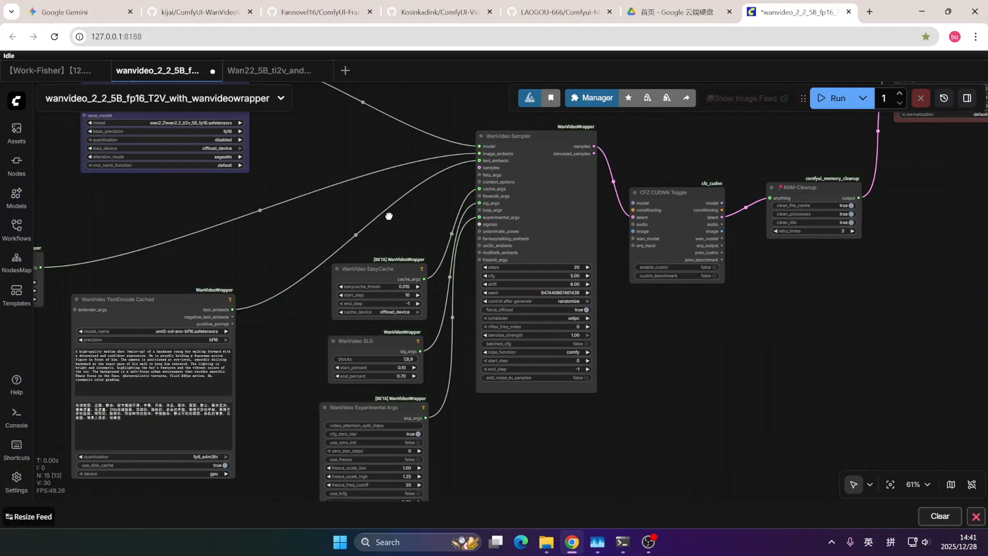
left_click_drag(649, 330, 631, 357)
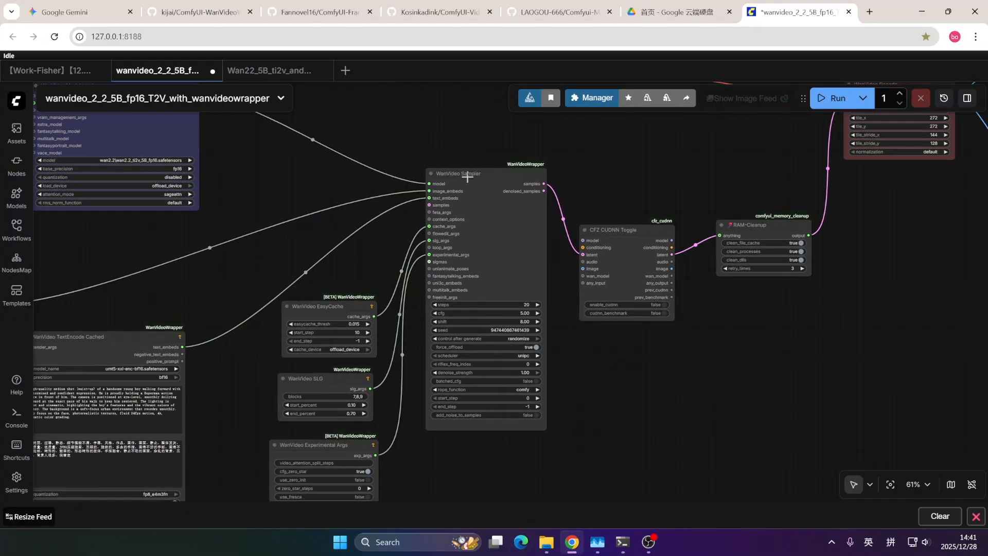
left_click_drag(565, 175, 530, 142)
left_click_drag(591, 313, 610, 279)
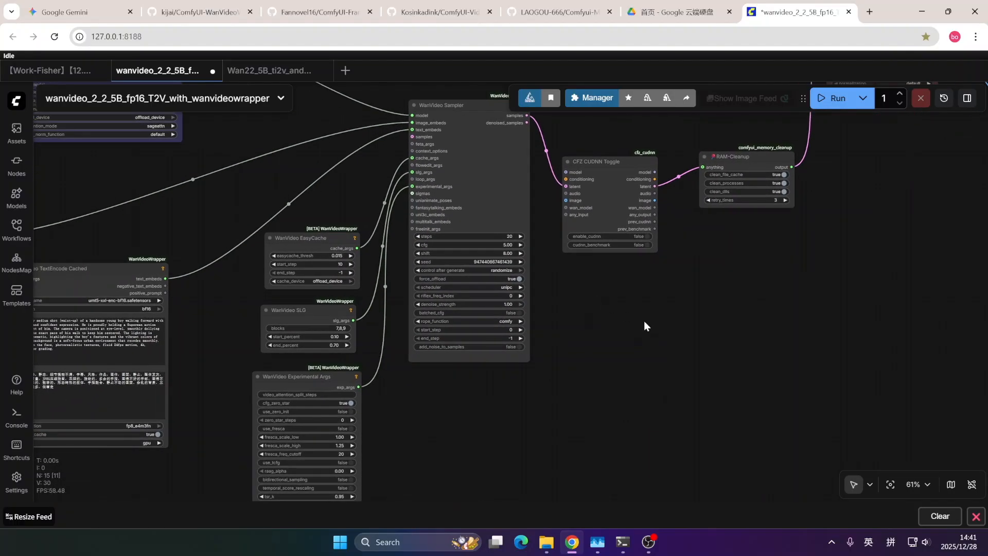
- Examine the WanVideo Sampler's settings, from steps, cfg, shift and seed to scheduler, denoise_strength and rope_function
scroll(415, 280, "up", 4)
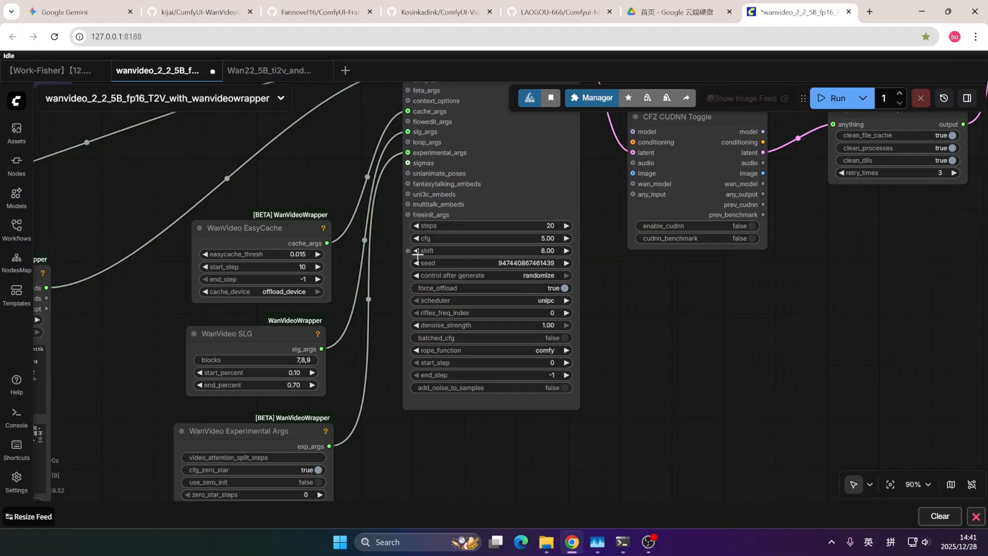
left_click_drag(621, 286, 594, 299)
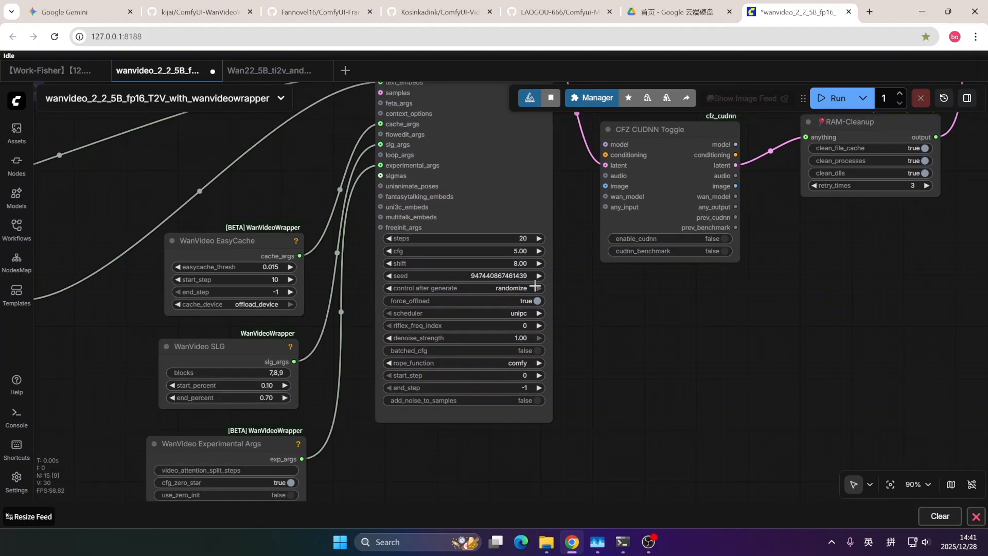
left_click_drag(577, 306, 578, 327)
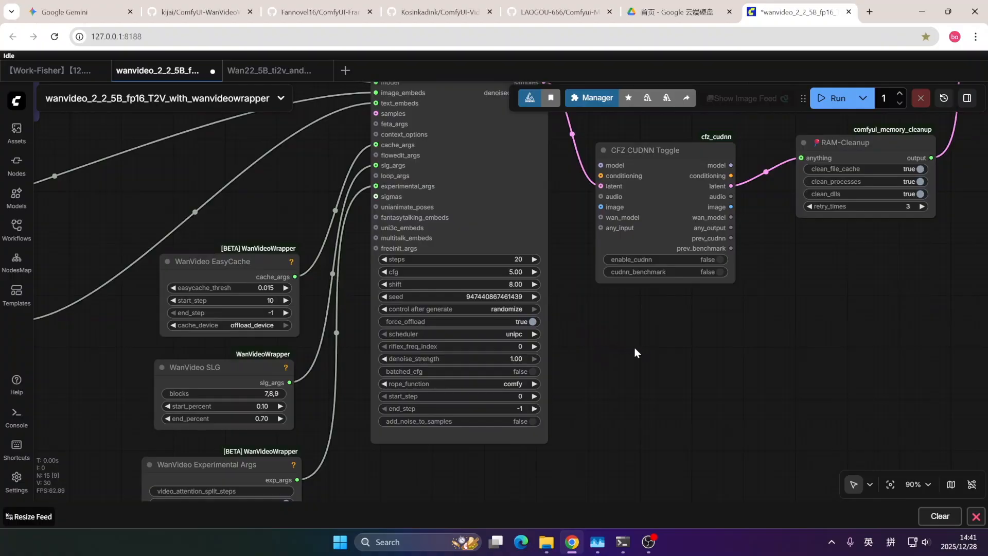
scroll(626, 341, "down", 3)
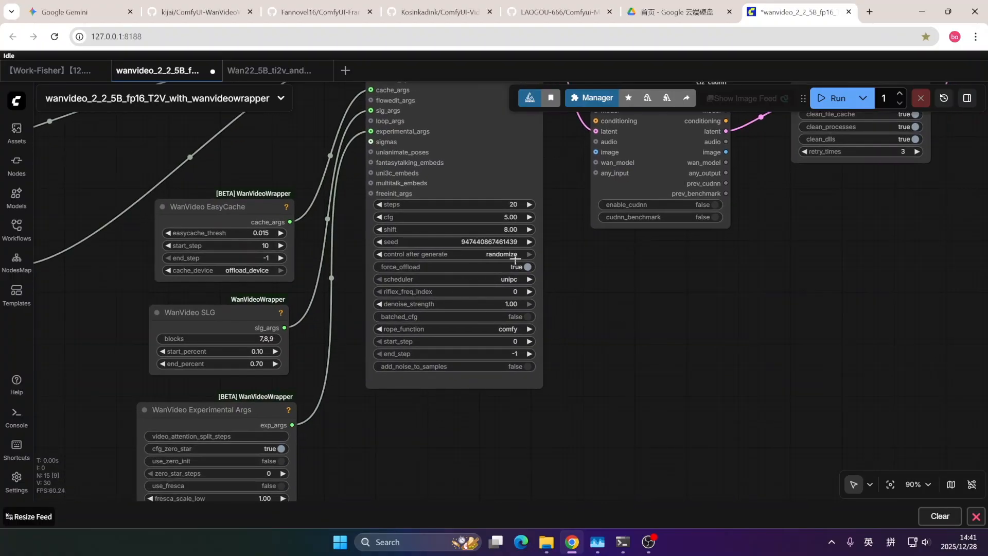
scroll(643, 307, "down", 2)
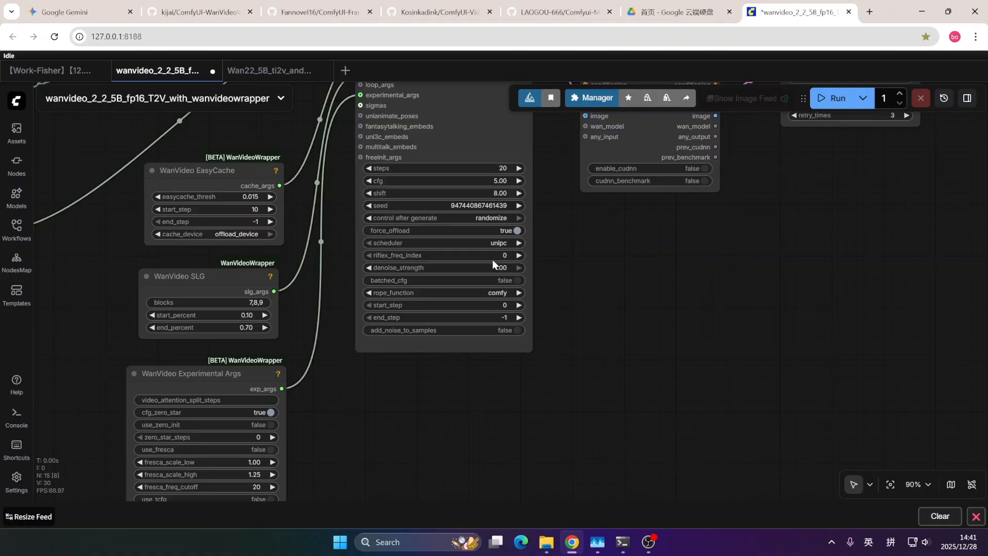
scroll(566, 237, "up", 2)
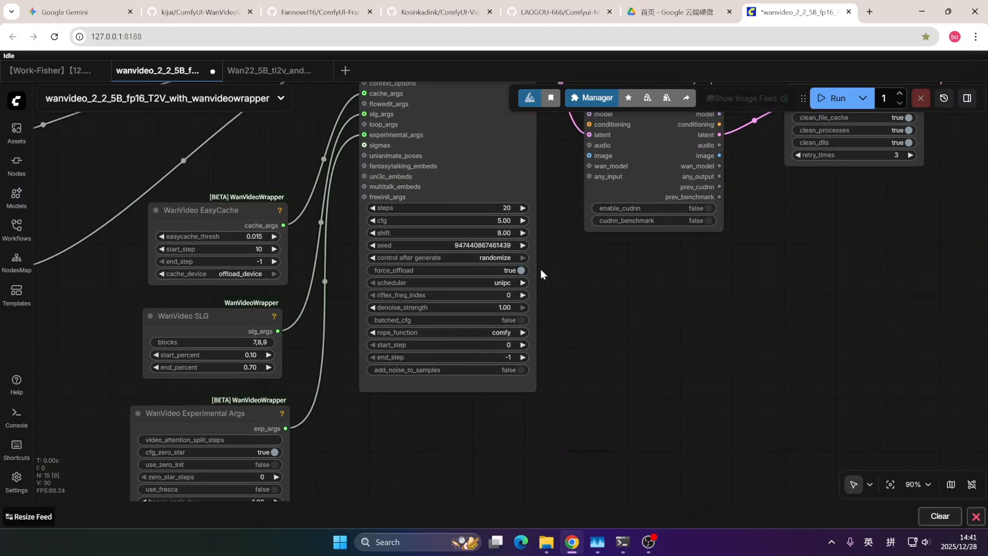
scroll(586, 313, "down", 2)
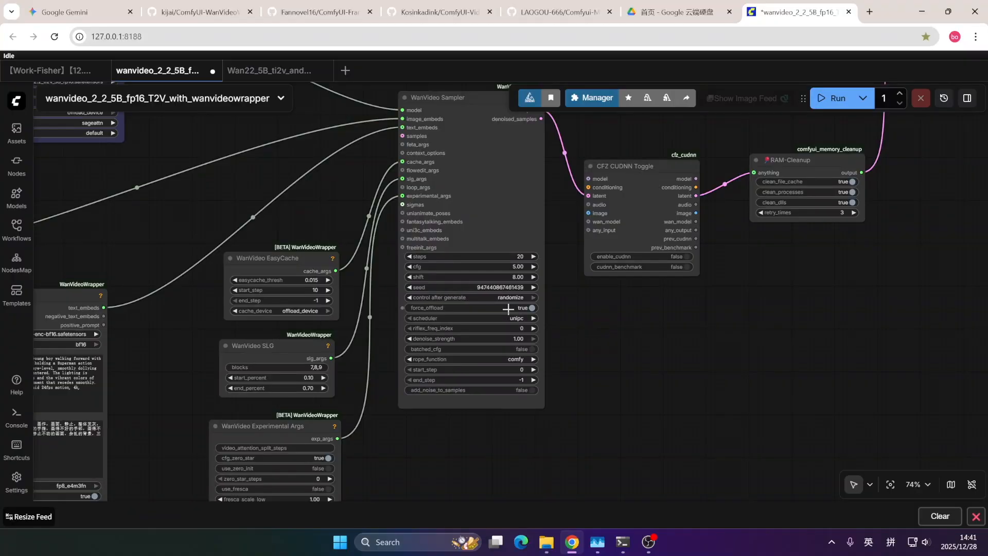
scroll(529, 308, "up", 5)
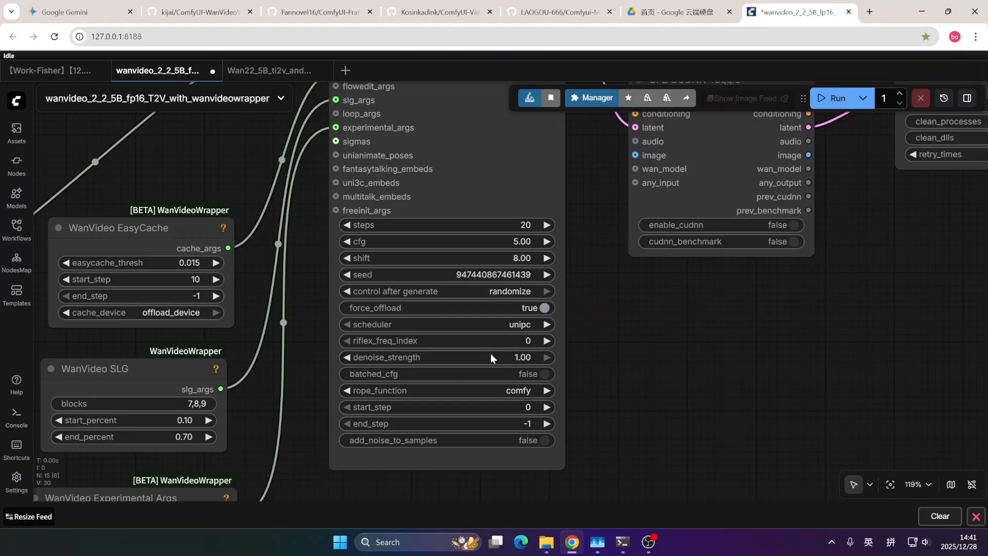
scroll(643, 332, "down", 2)
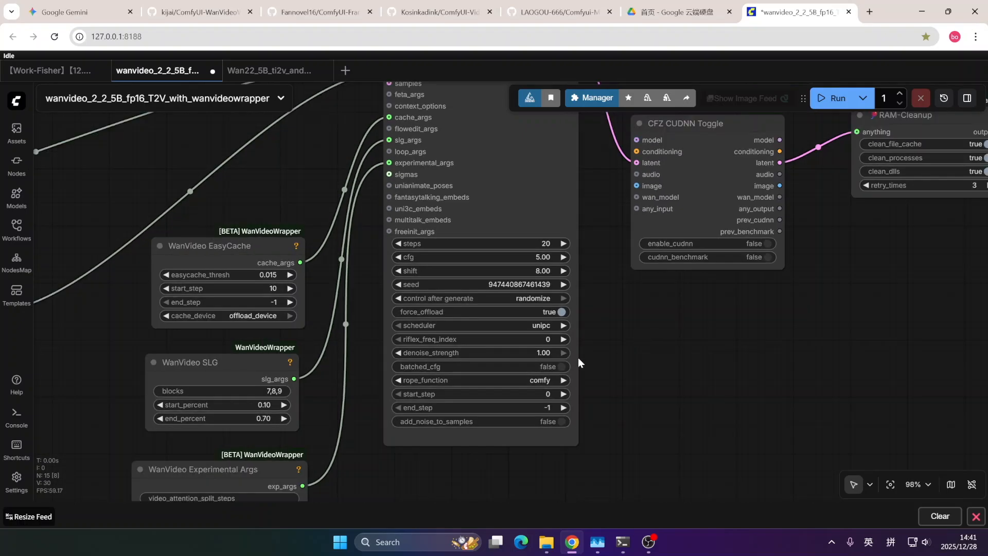
scroll(664, 330, "down", 2)
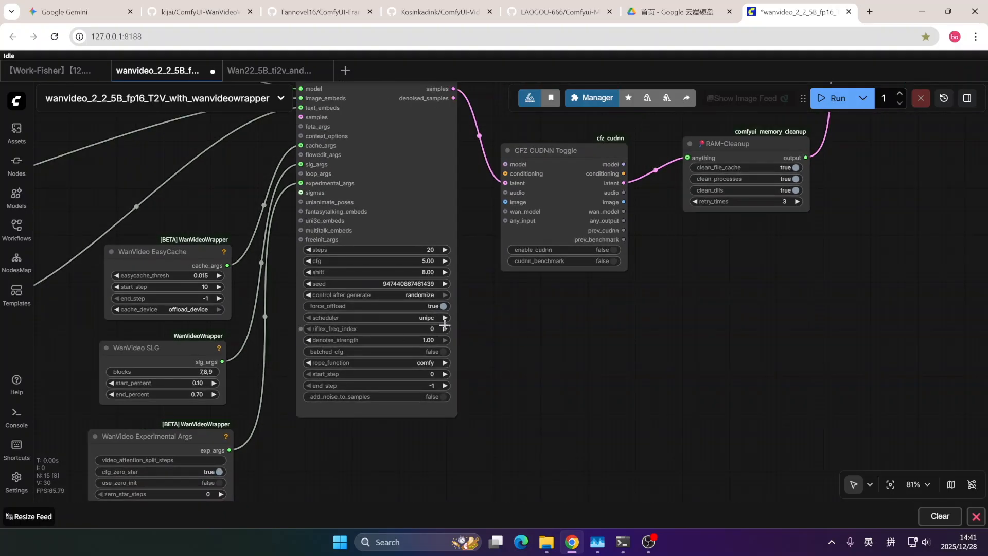
- Examine the remaining WanVideo Sampler settings, including force_offload, batched_cfg, start_step, end_step and add_noise_to_samples
left_click_drag(527, 321, 540, 279)
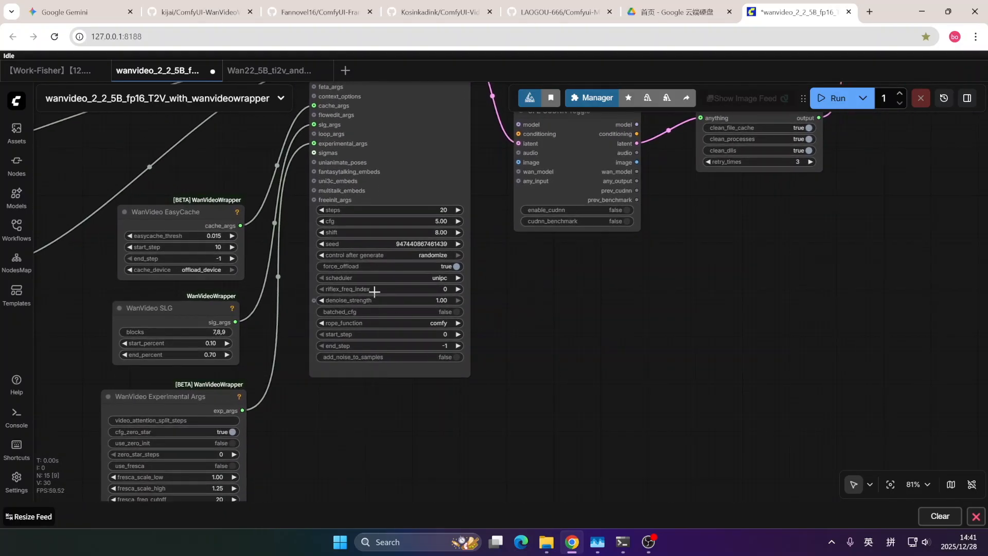
left_click_drag(521, 354, 523, 319)
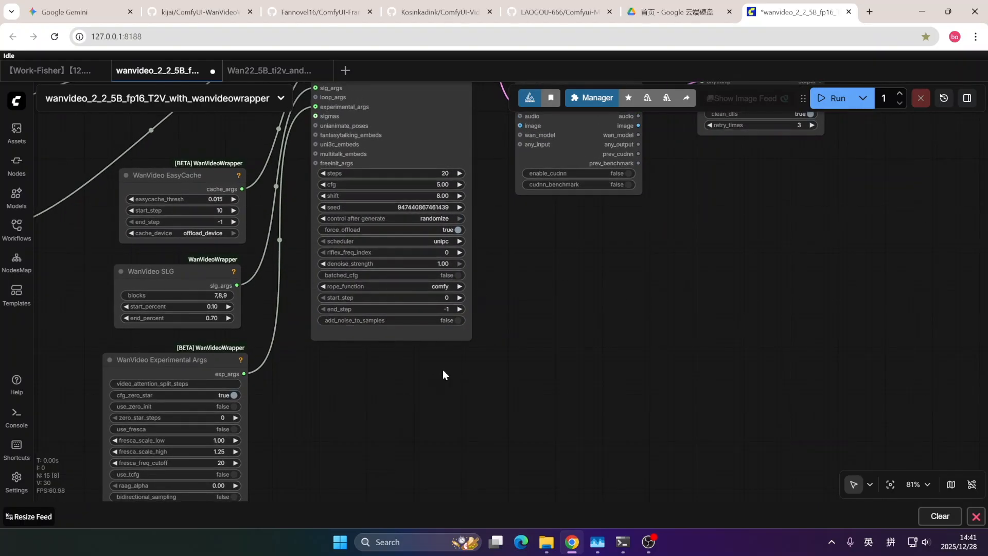
left_click_drag(615, 303, 557, 367)
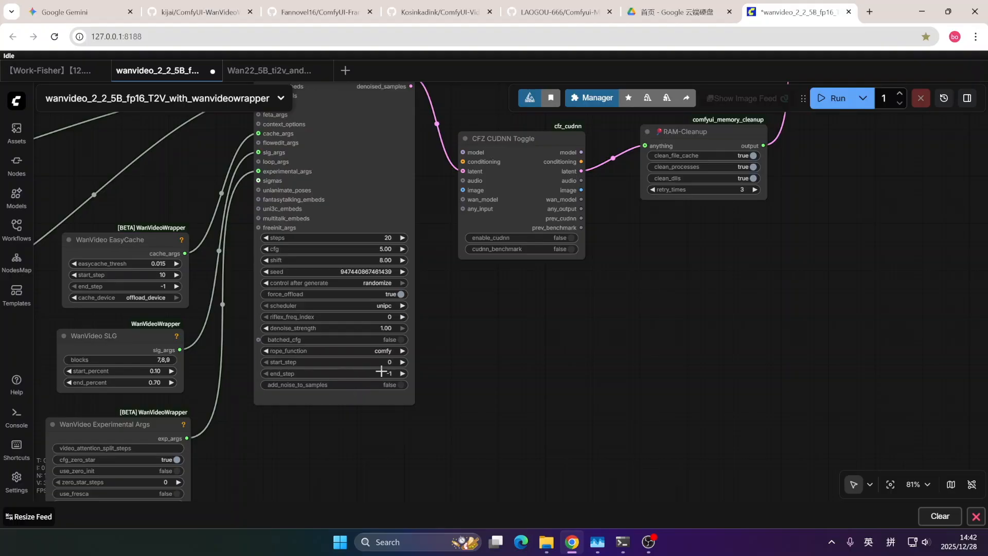
left_click_drag(508, 312, 477, 377)
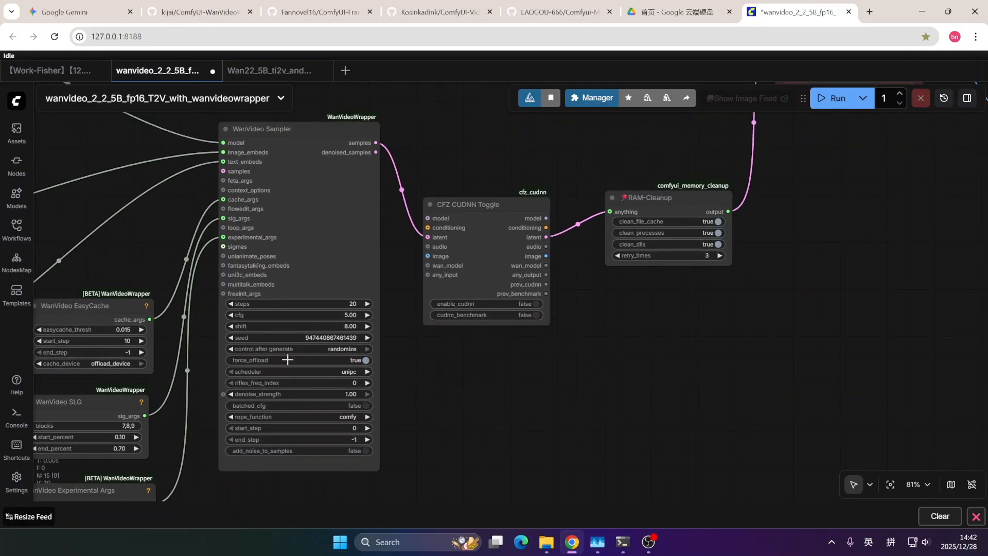
left_click_drag(685, 379, 623, 419)
- Shift the CFZ CUDNN Toggle node slightly toward RAM-Cleanup, and review its enable_cudnn and cudnn_benchmark switches and latent links
left_click_drag(430, 202, 499, 234)
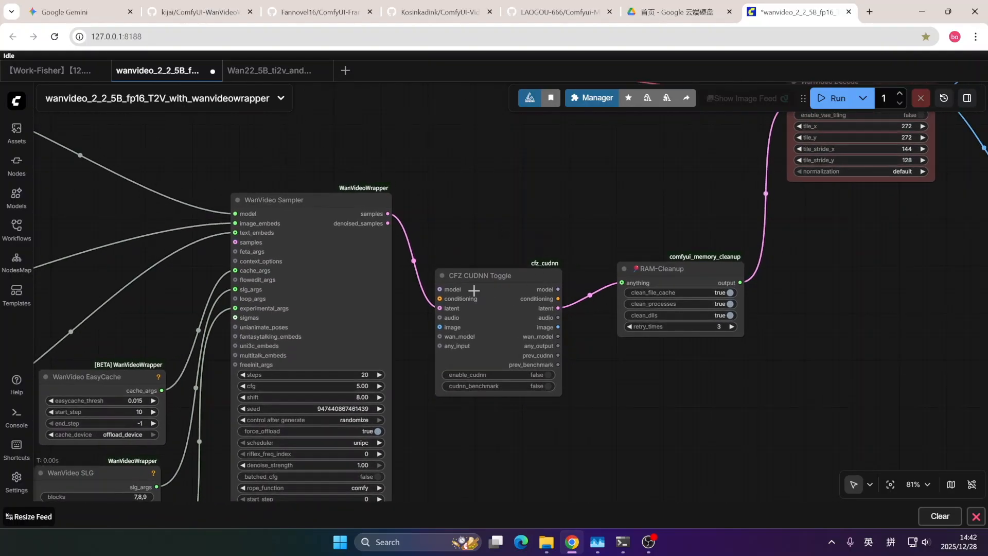
left_click_drag(480, 282, 498, 286)
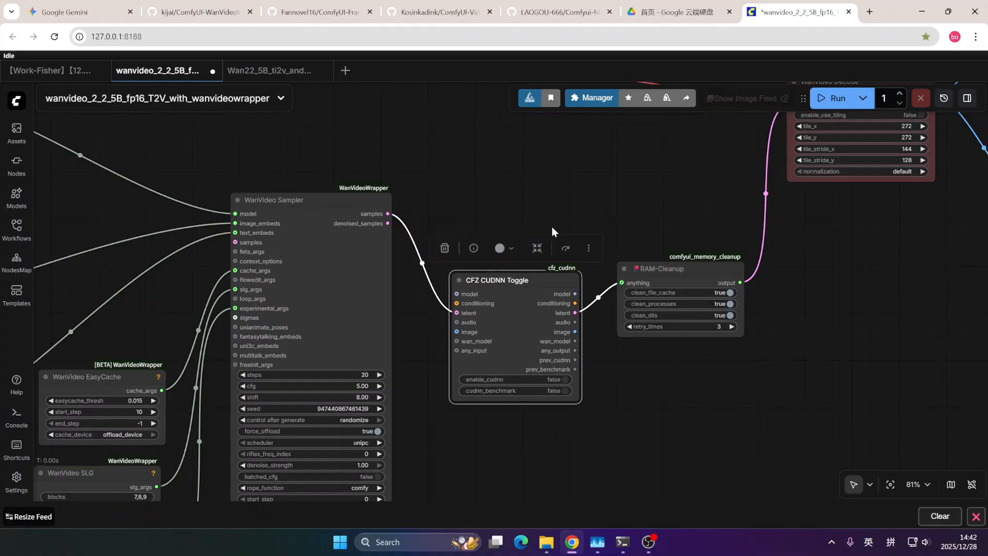
left_click_drag(493, 224, 469, 200)
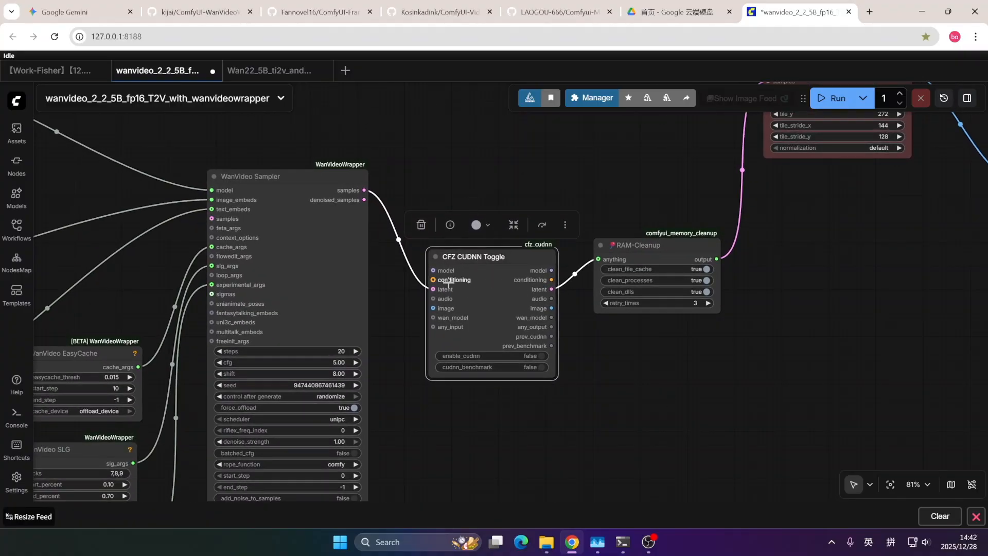
left_click_drag(635, 406, 609, 396)
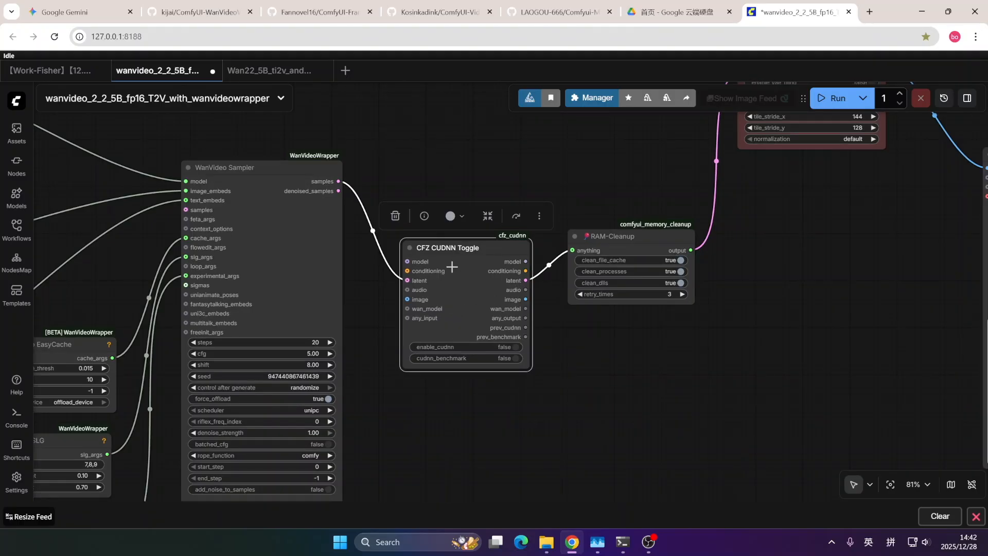
left_click_drag(578, 371, 532, 383)
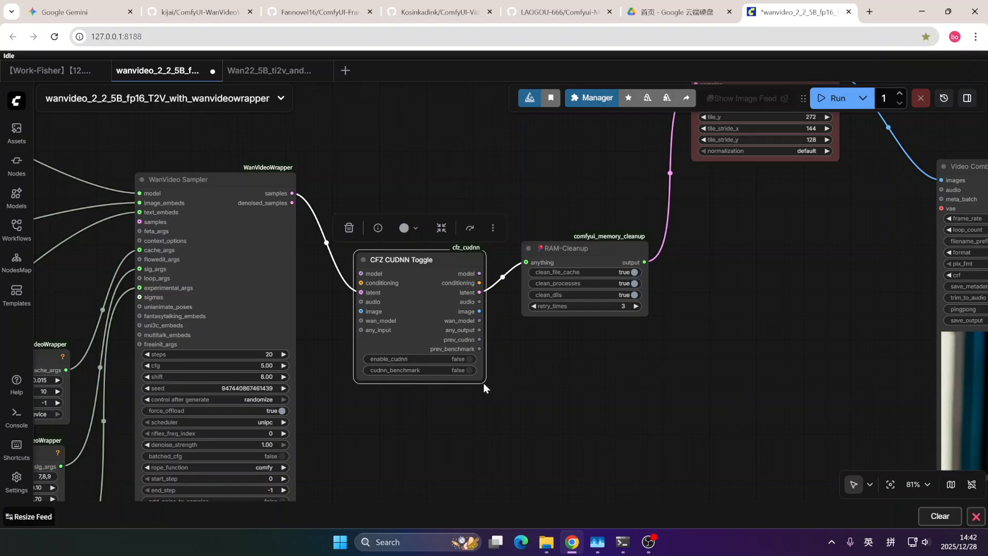
left_click_drag(560, 351, 512, 373)
left_click_drag(597, 298, 565, 361)
left_click_drag(406, 321, 458, 268)
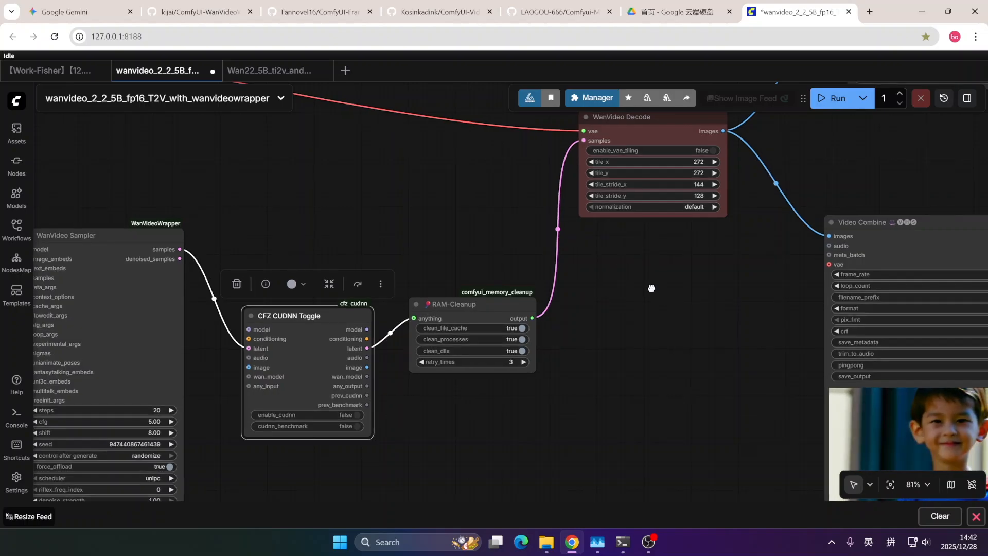
- Survey the whole workflow graph and examine the model_name and precision settings of the WanVideo VAE Loader
scroll(613, 289, "down", 3)
scroll(395, 260, "down", 6)
scroll(406, 273, "up", 5)
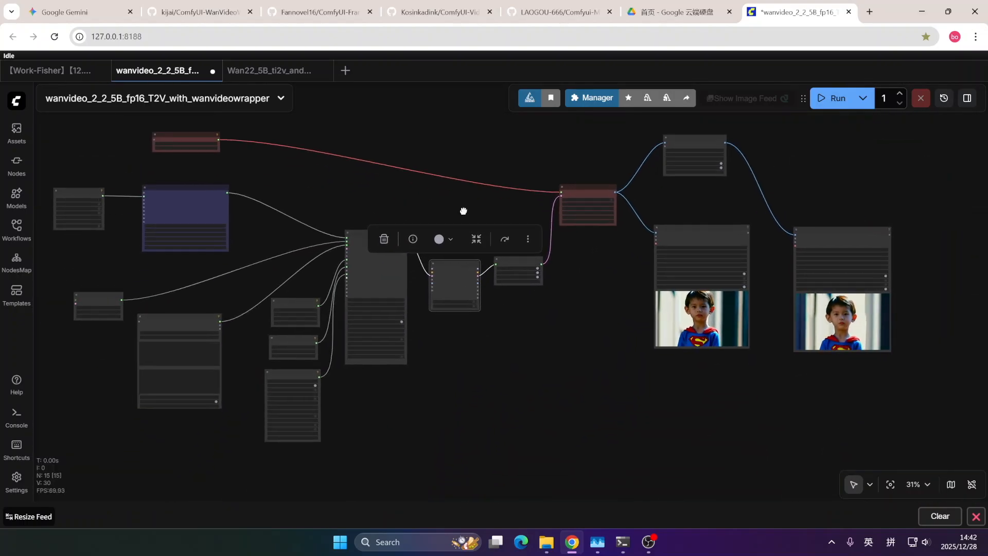
scroll(410, 281, "up", 3)
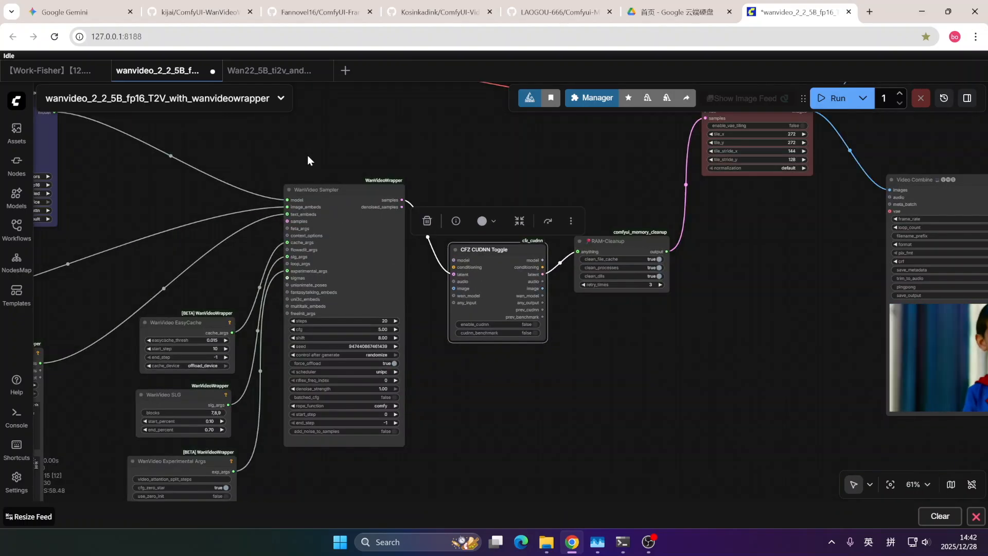
left_click_drag(308, 155, 486, 275)
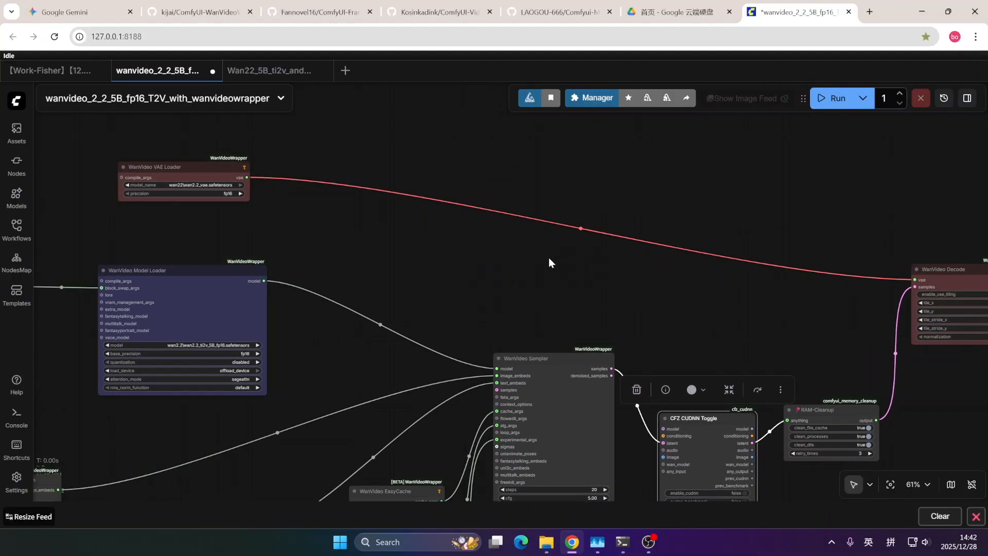
scroll(361, 252, "up", 5)
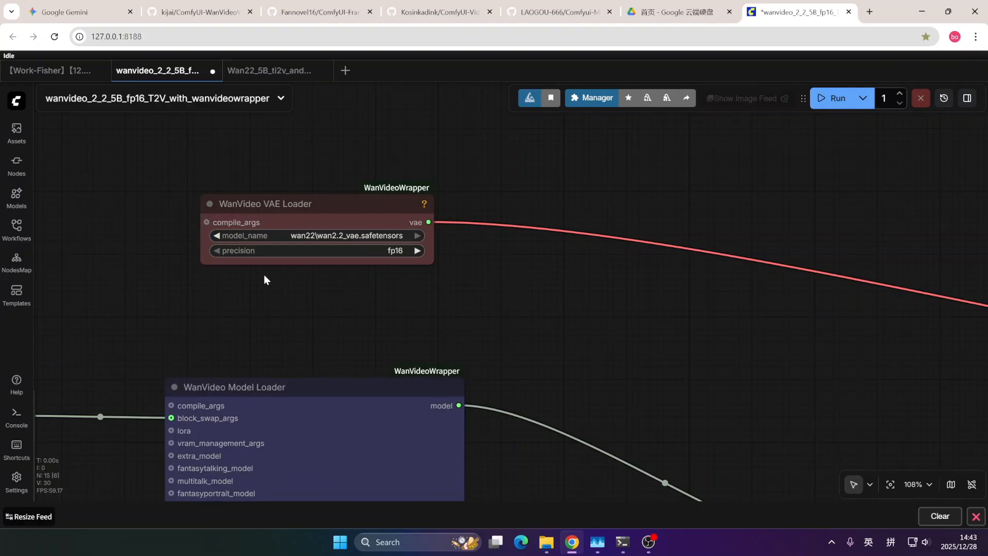
left_click_drag(377, 262, 380, 237)
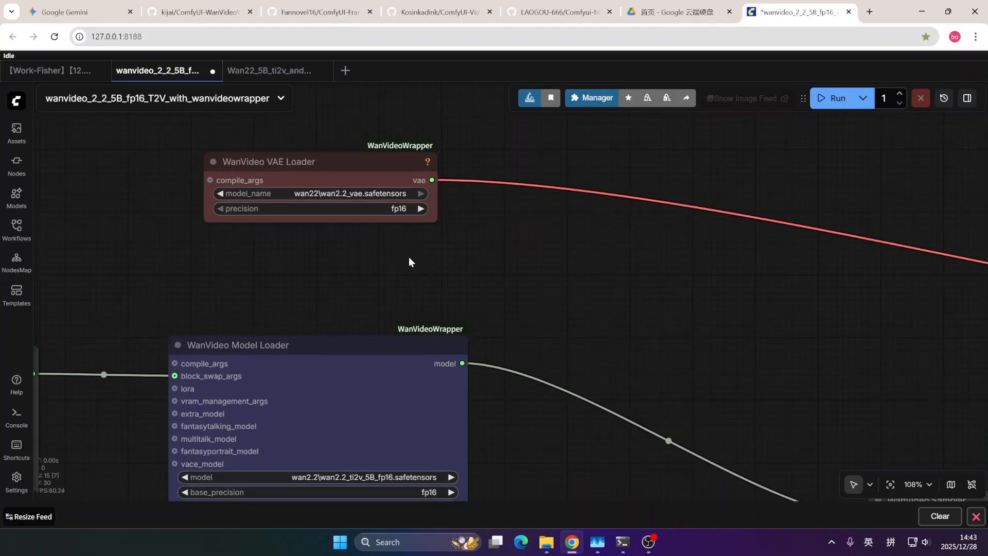
- Compare the WanVideo Model Loader's base_precision with the precision setting of the WanVideo VAE Loader
left_click_drag(328, 281, 536, 242)
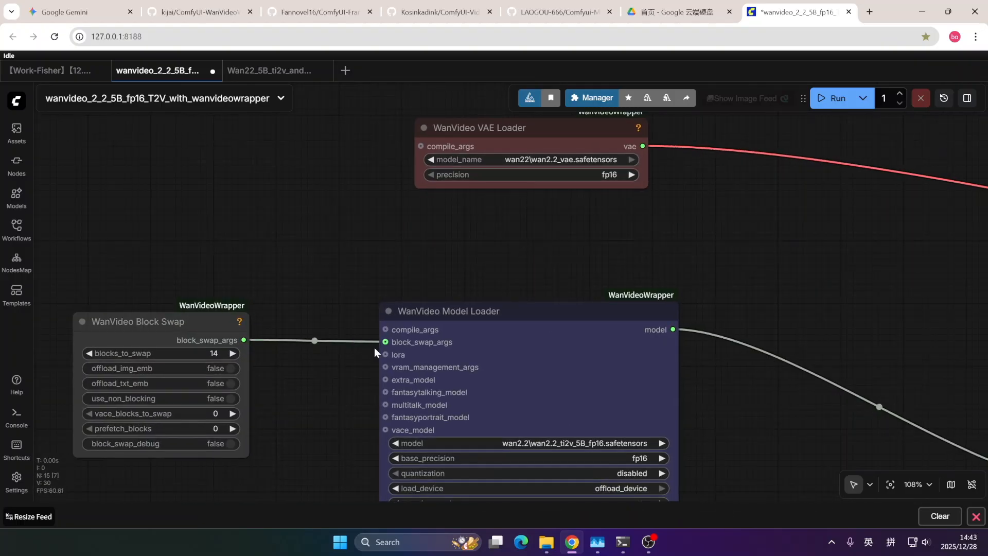
left_click_drag(295, 385, 183, 313)
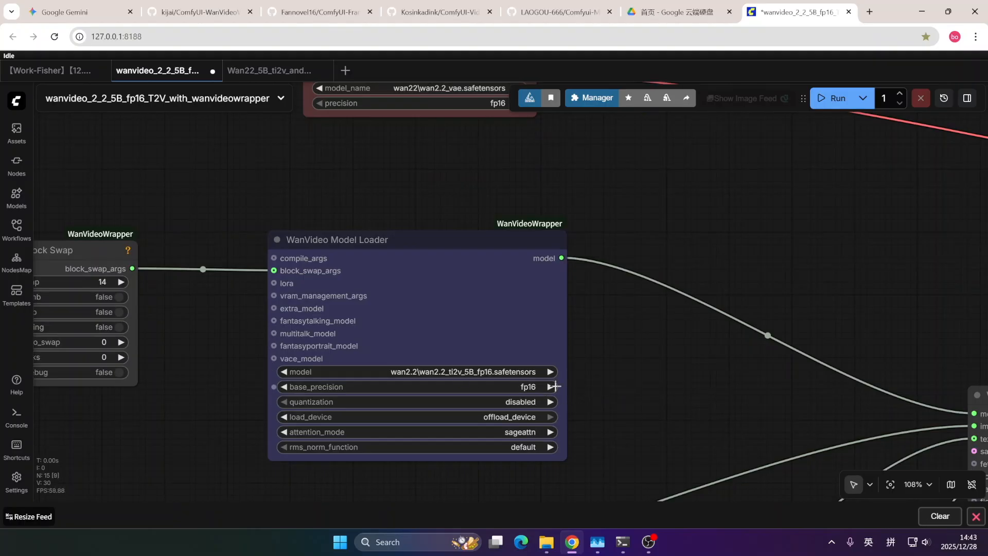
scroll(556, 386, "up", 3)
left_click_drag(649, 277, 539, 275)
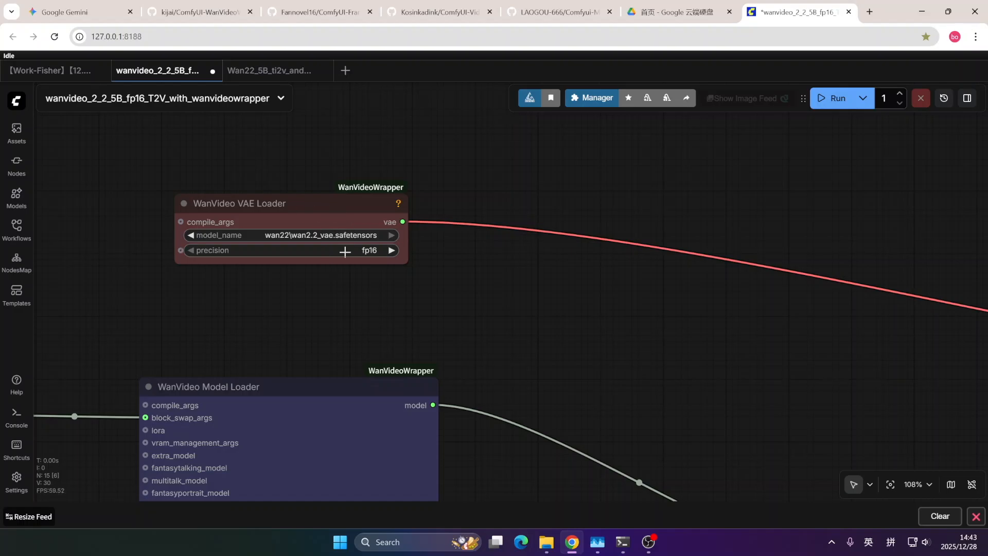
left_click_drag(474, 255, 370, 263)
- Trace the VAE Loader's vae link and the RAM-Cleanup output link into the WanVideo Decode node
left_click_drag(595, 305, 282, 304)
scroll(283, 303, "down", 4)
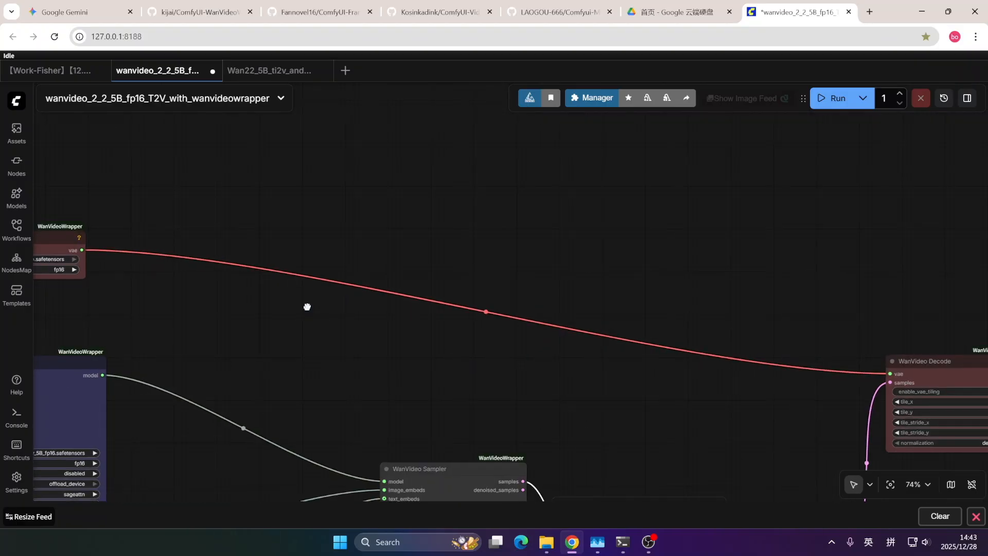
left_click_drag(683, 399, 290, 299)
left_click_drag(612, 378, 423, 370)
scroll(319, 267, "up", 2)
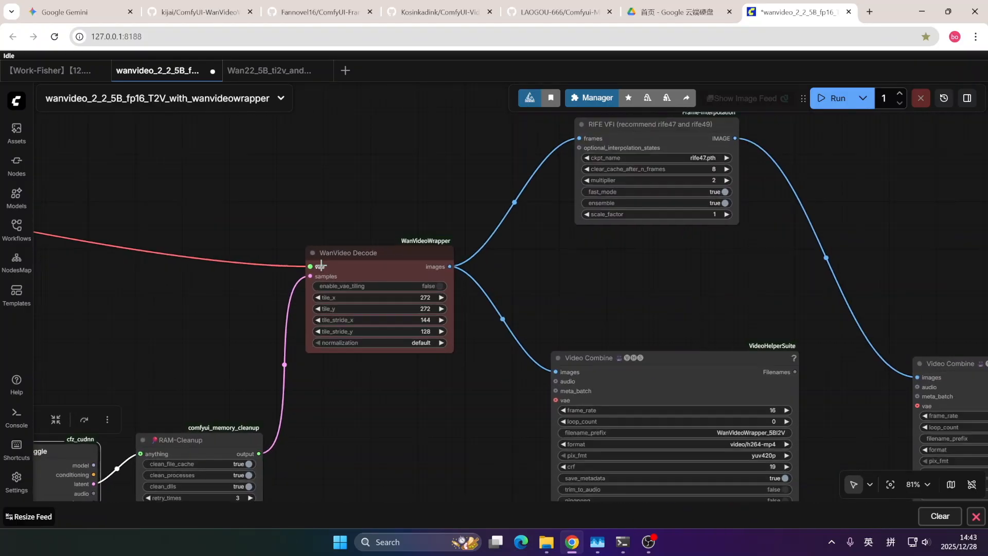
left_click_drag(337, 199, 330, 159)
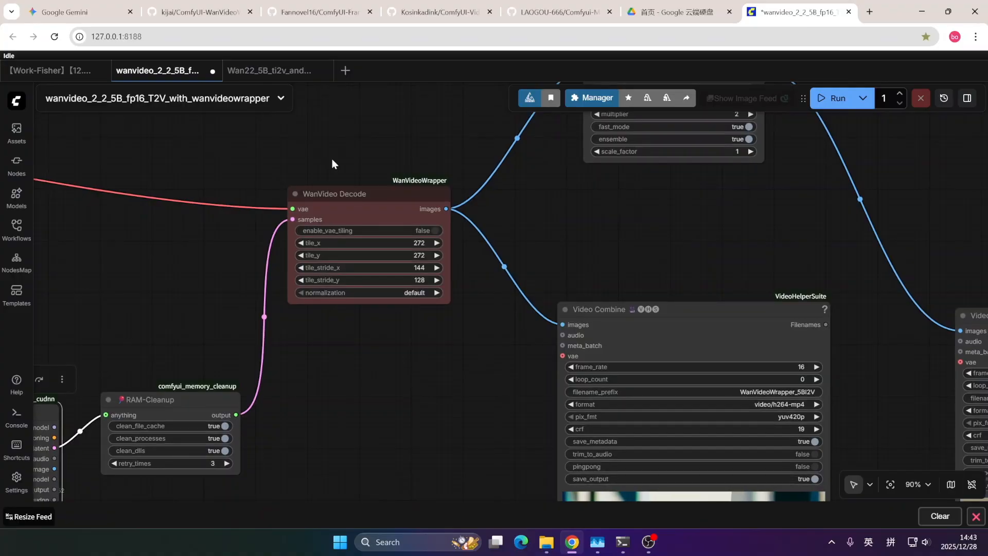
left_click_drag(410, 353, 388, 366)
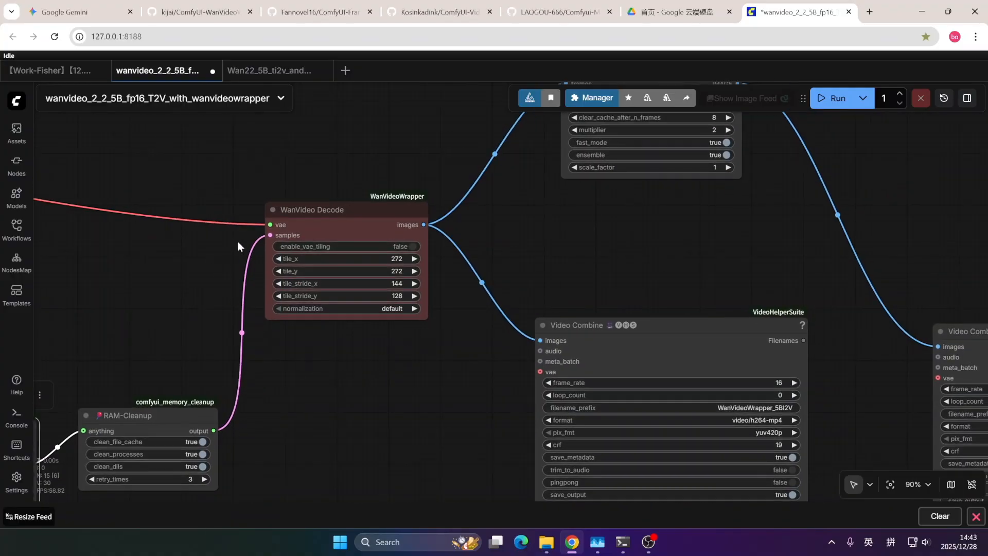
- Examine WanVideo Decode's VAE tiling and normalization settings and its images links to RIFE VFI and Video Combine
left_click_drag(592, 228, 520, 297)
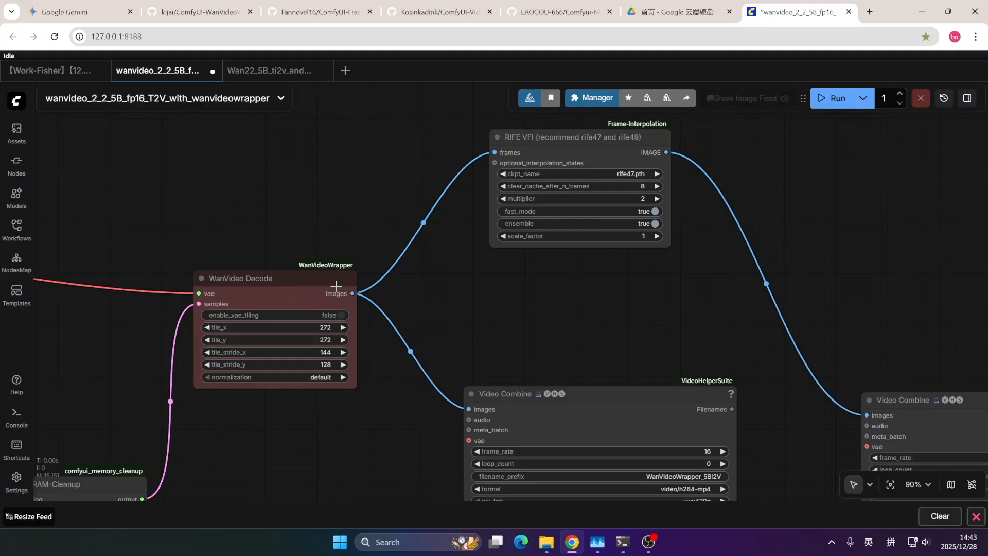
left_click_drag(443, 289, 382, 304)
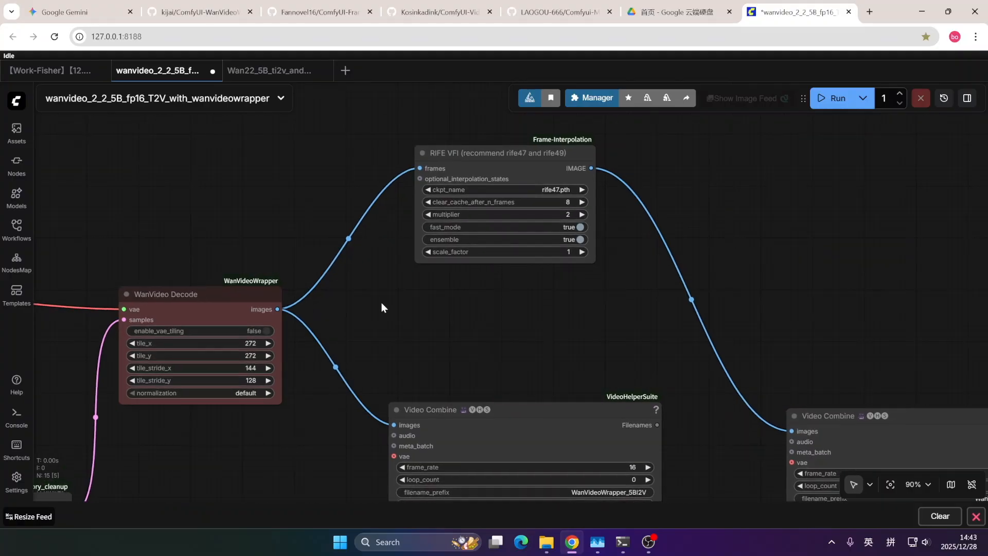
left_click_drag(187, 238, 283, 201)
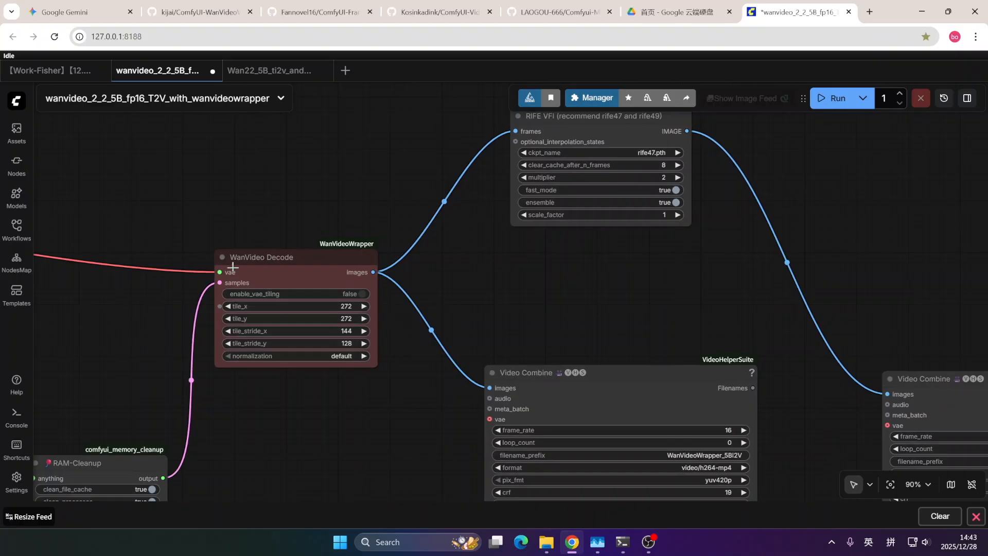
left_click_drag(165, 309, 220, 275)
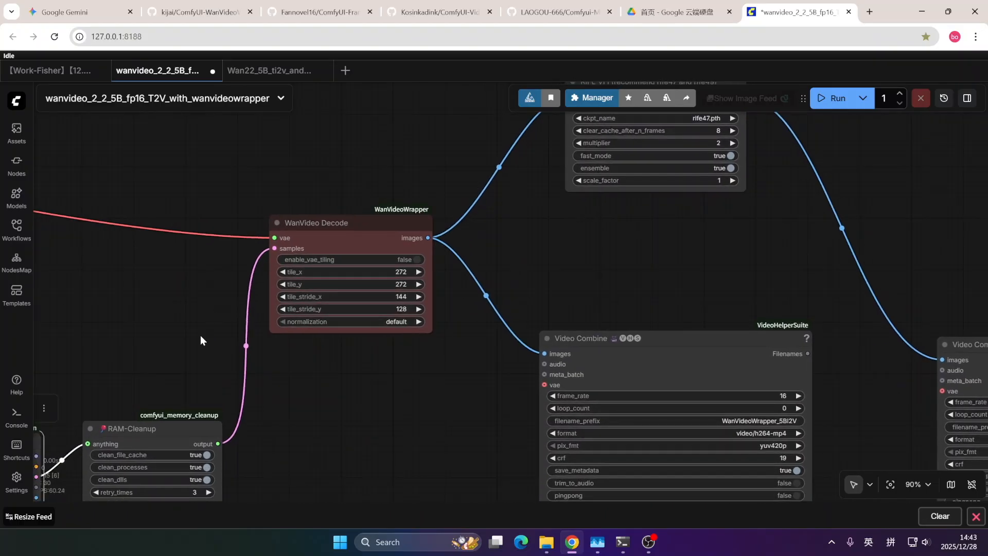
left_click_drag(179, 338, 211, 325)
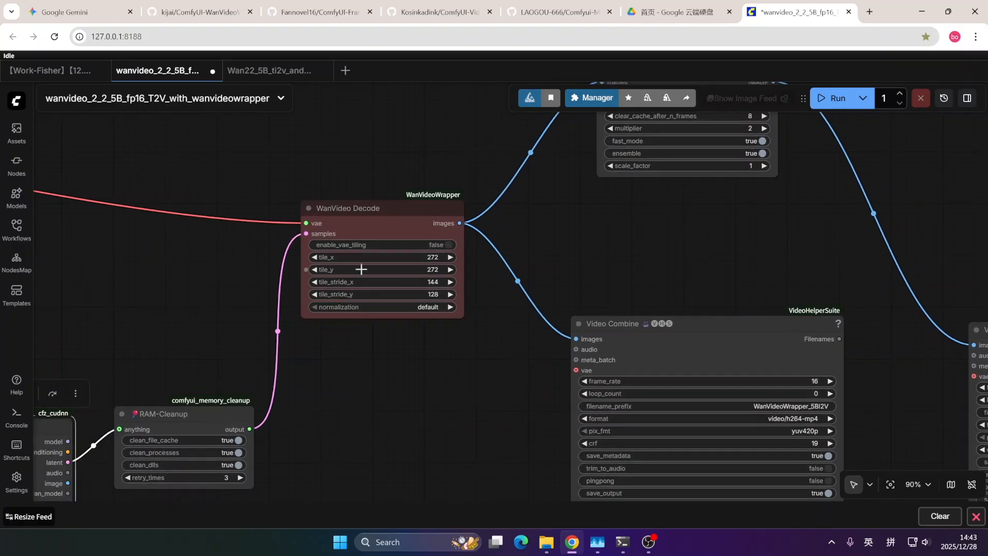
left_click_drag(413, 362, 321, 390)
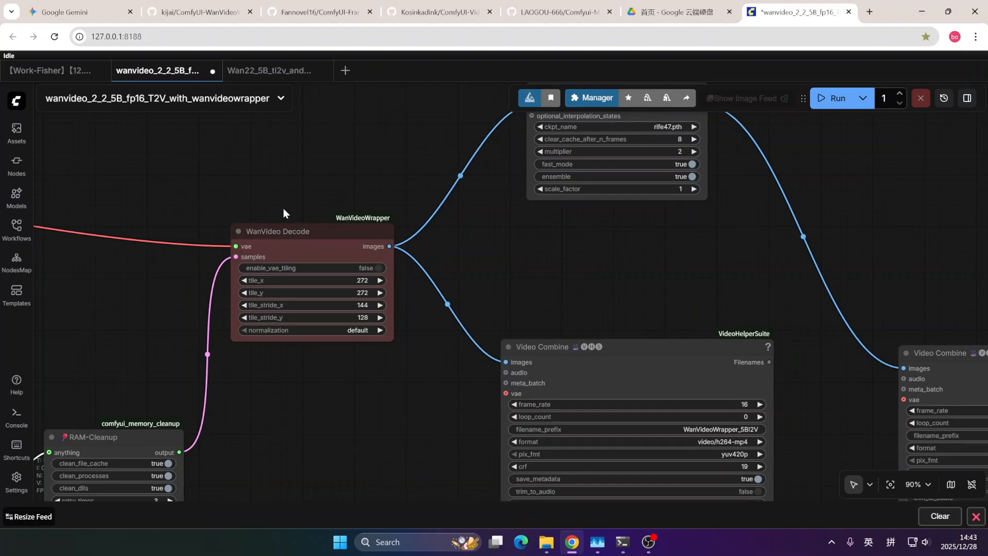
left_click_drag(304, 185, 283, 211)
- Examine the RIFE VFI node's ckpt_name, multiplier, fast_mode and ensemble settings and its link to the second Video Combine
left_click_drag(523, 273, 326, 311)
scroll(441, 258, "down", 2)
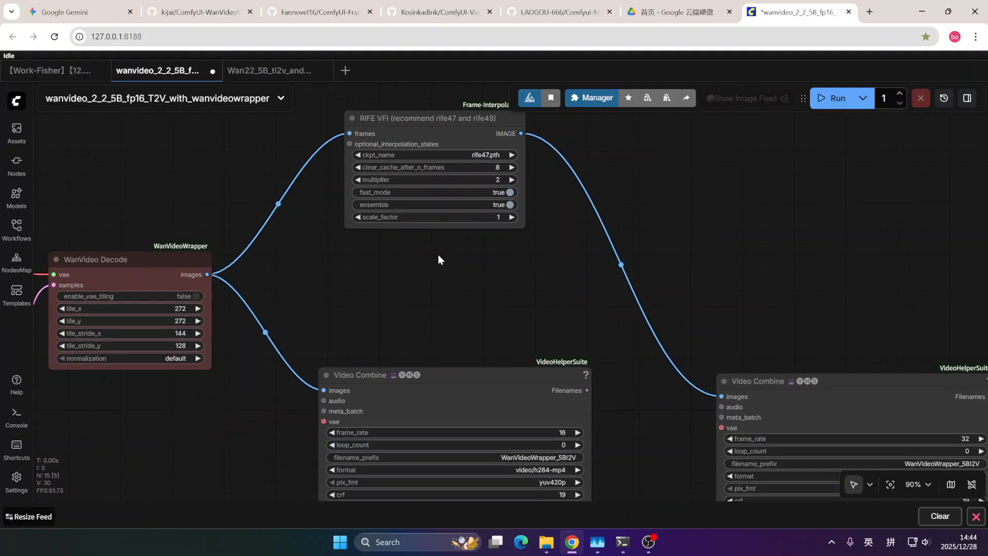
scroll(484, 175, "up", 4)
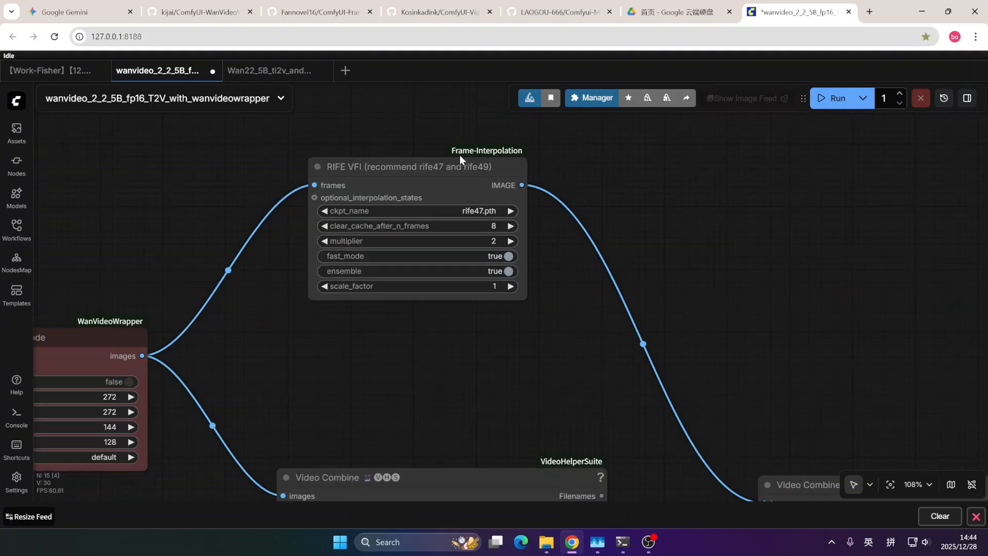
left_click_drag(607, 156, 560, 140)
scroll(483, 297, "down", 3)
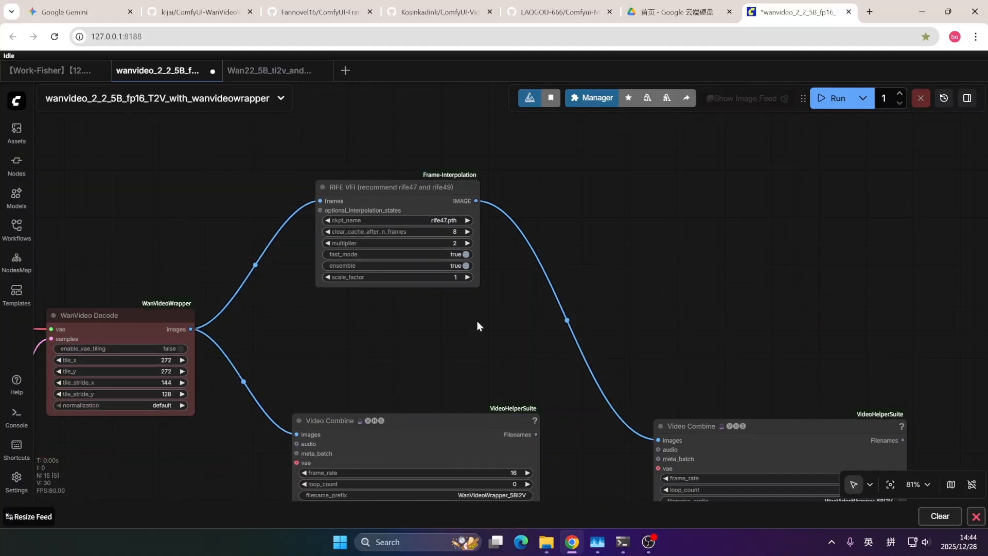
left_click_drag(471, 334, 489, 264)
- Trace the workflow back to WanVideo Empty Embeds and check its width, height and num_frames settings
left_click_drag(246, 418, 587, 235)
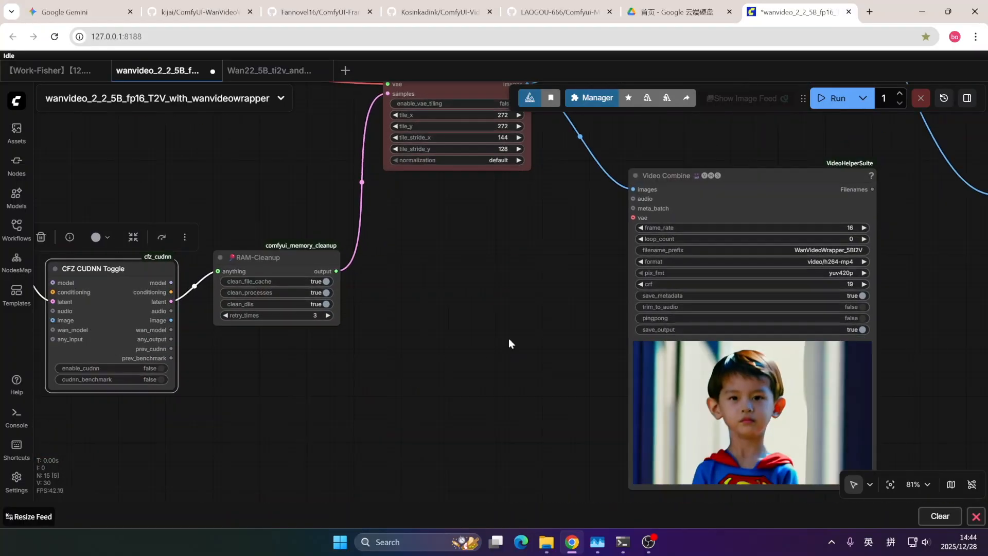
left_click_drag(366, 397, 955, 228)
left_click_drag(517, 434, 863, 298)
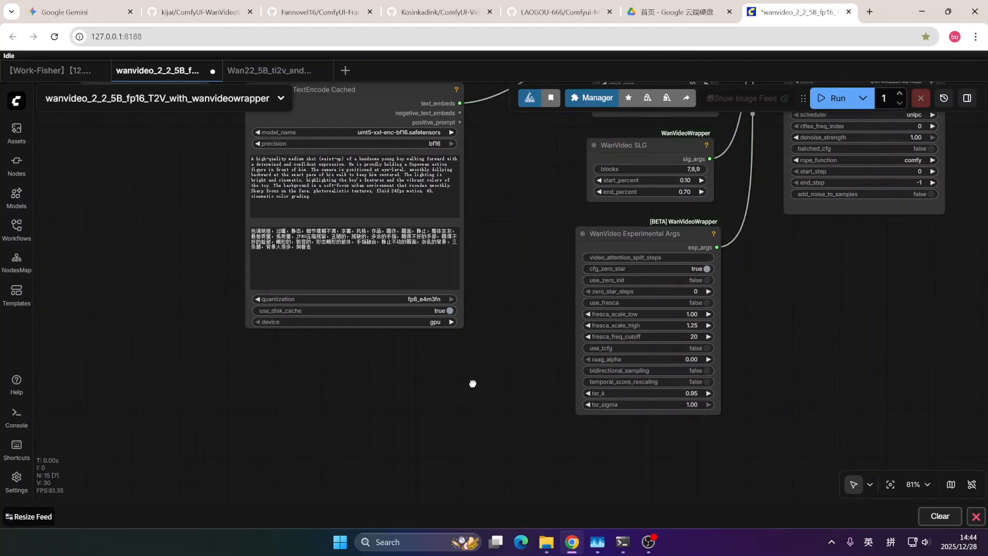
left_click_drag(472, 384, 785, 424)
left_click_drag(399, 394, 443, 492)
scroll(403, 312, "down", 2)
scroll(526, 252, "up", 6)
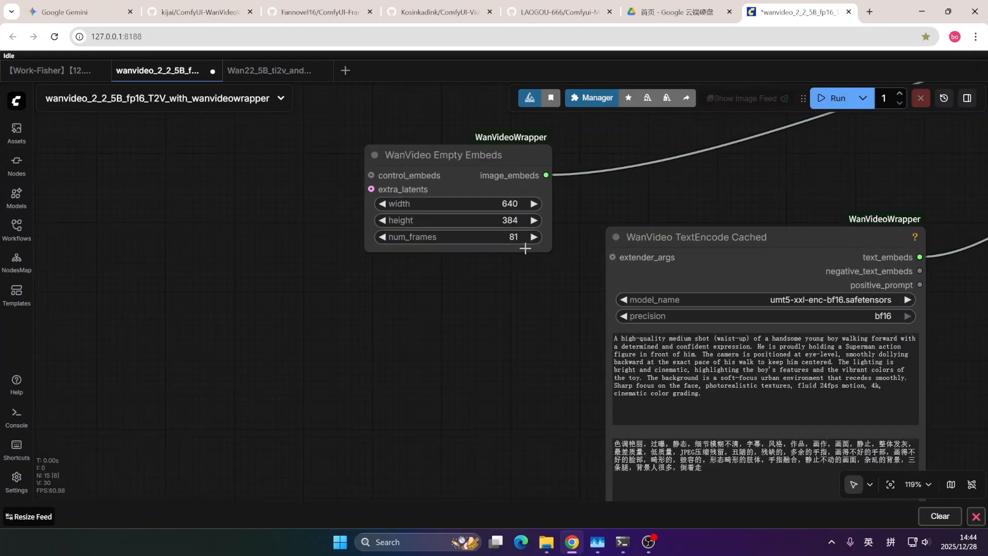
scroll(538, 286, "down", 2)
- Follow the workflow from WanVideo Empty Embeds through WanVideo Sampler, CFZ CUDNN Toggle, RAM-Cleanup and WanVideo Decode to the RIFE VFI node
left_click_drag(517, 288, 227, 356)
left_click_drag(705, 219, 429, 276)
left_click_drag(902, 218, 663, 252)
left_click_drag(713, 145, 434, 223)
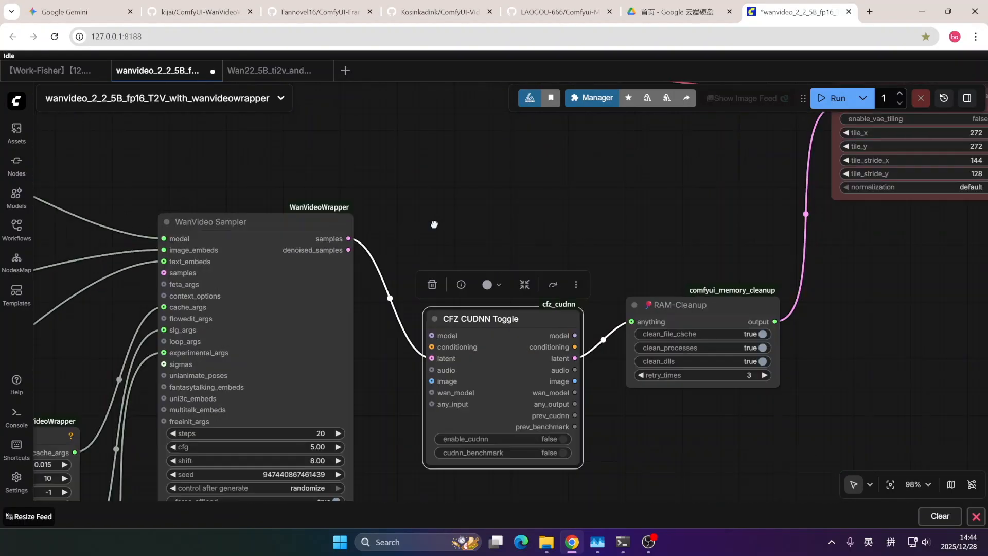
left_click_drag(844, 157, 601, 246)
left_click_drag(745, 306, 443, 379)
left_click_drag(737, 255, 542, 318)
left_click_drag(581, 276, 507, 315)
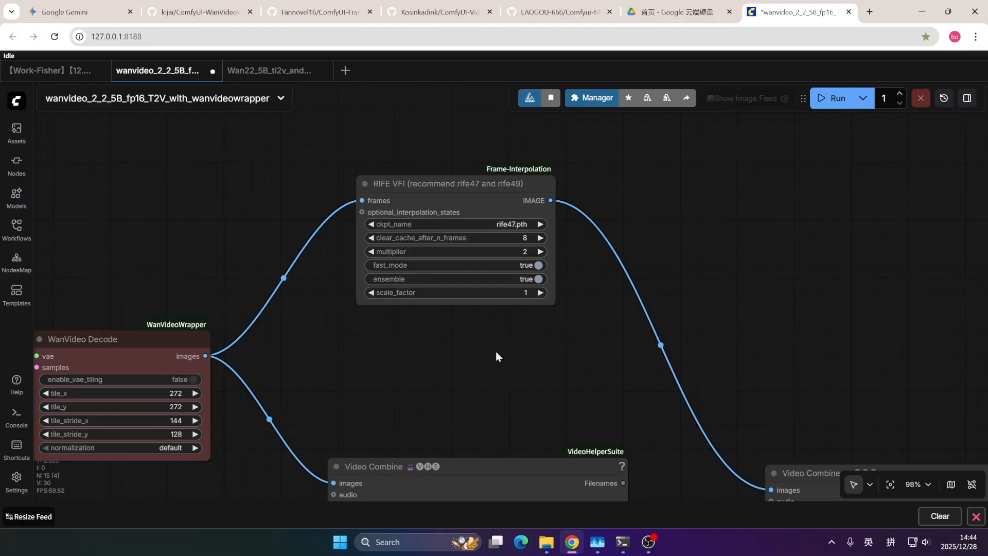
left_click_drag(532, 333, 530, 292)
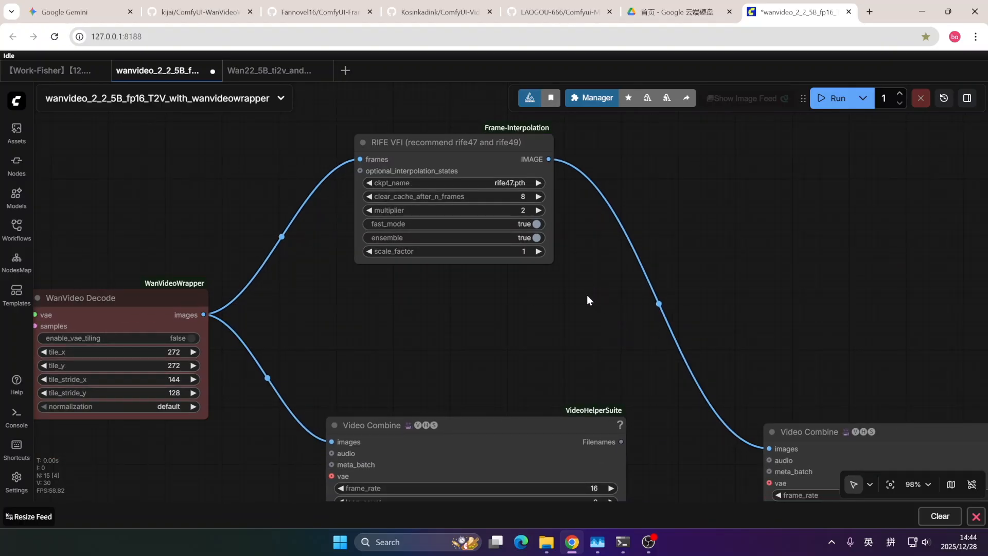
left_click_drag(612, 337, 600, 303)
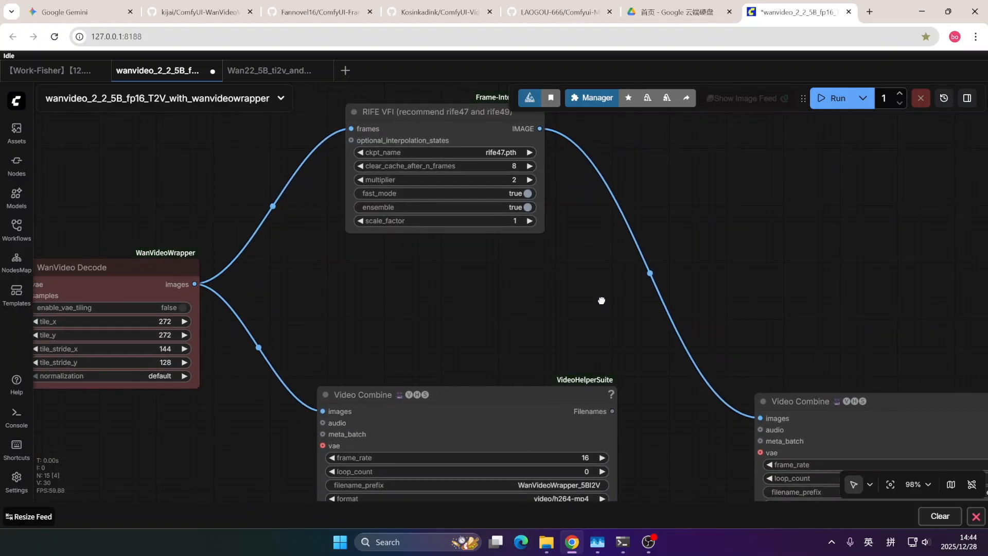
- Move the first Video Combine node up, closer to the RIFE VFI node
left_click_drag(443, 390, 434, 315)
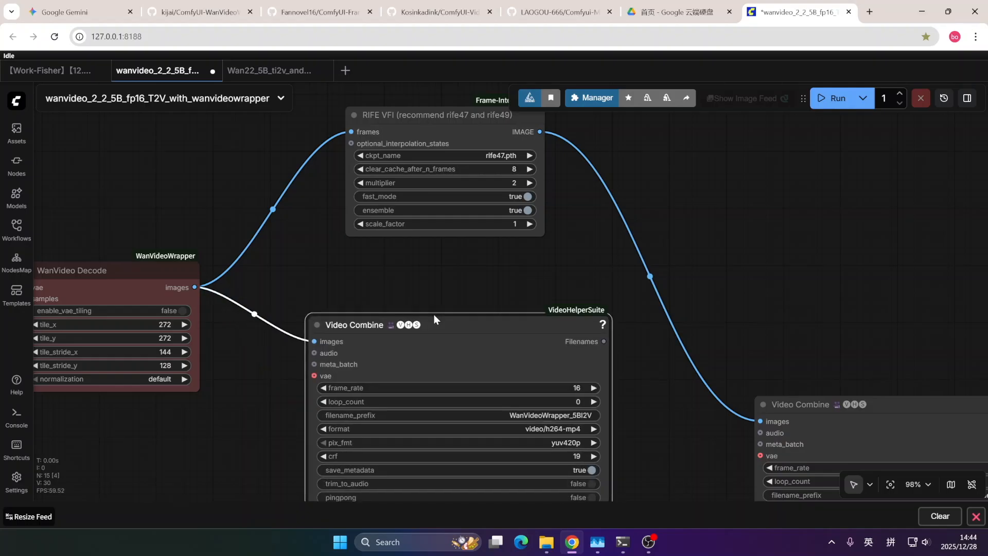
left_click_drag(430, 271, 393, 261)
left_click_drag(322, 245, 341, 261)
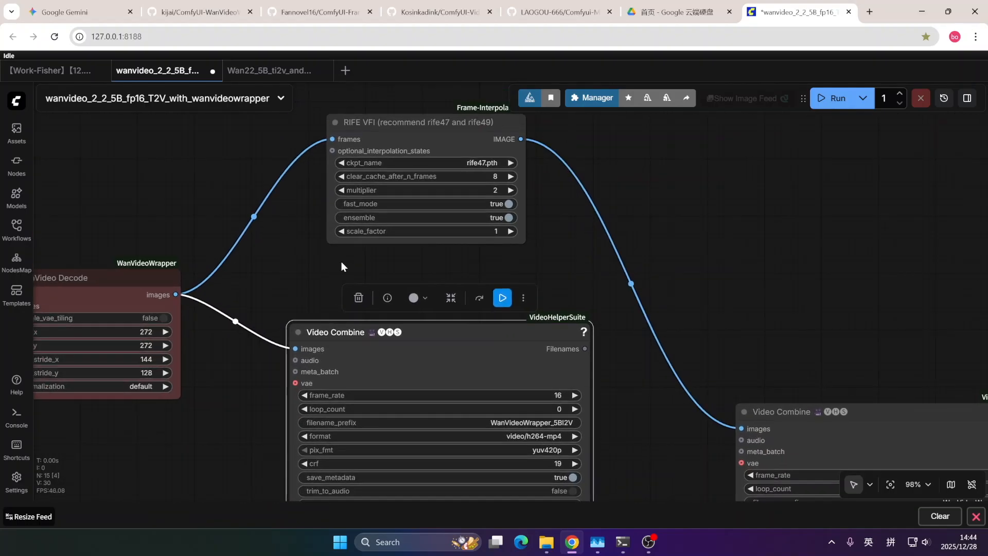
left_click_drag(239, 380, 235, 275)
scroll(237, 280, "up", 1)
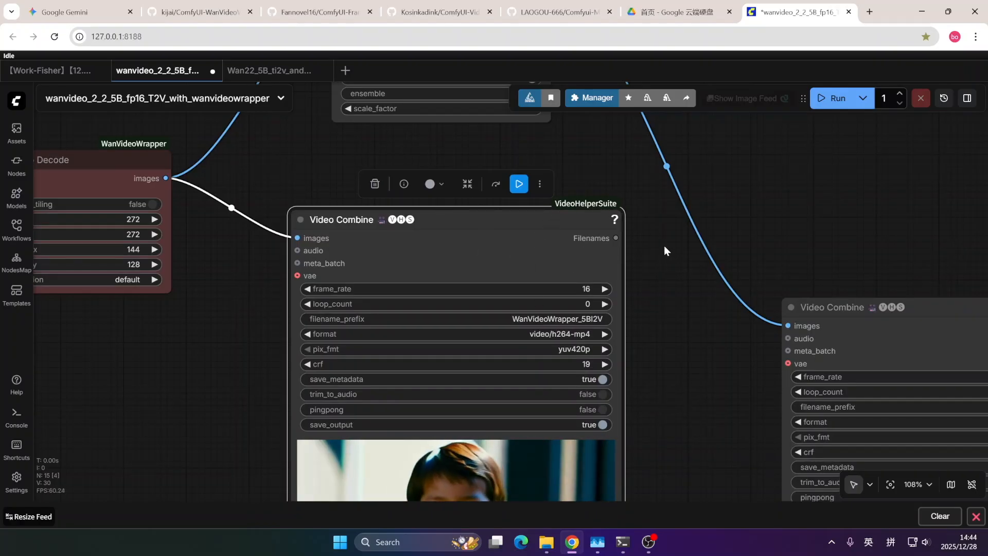
- Compare the frame_rate, format and filename_prefix settings and the previews of the two Video Combine nodes
scroll(612, 286, "down", 1)
scroll(617, 337, "down", 2)
scroll(662, 347, "down", 2)
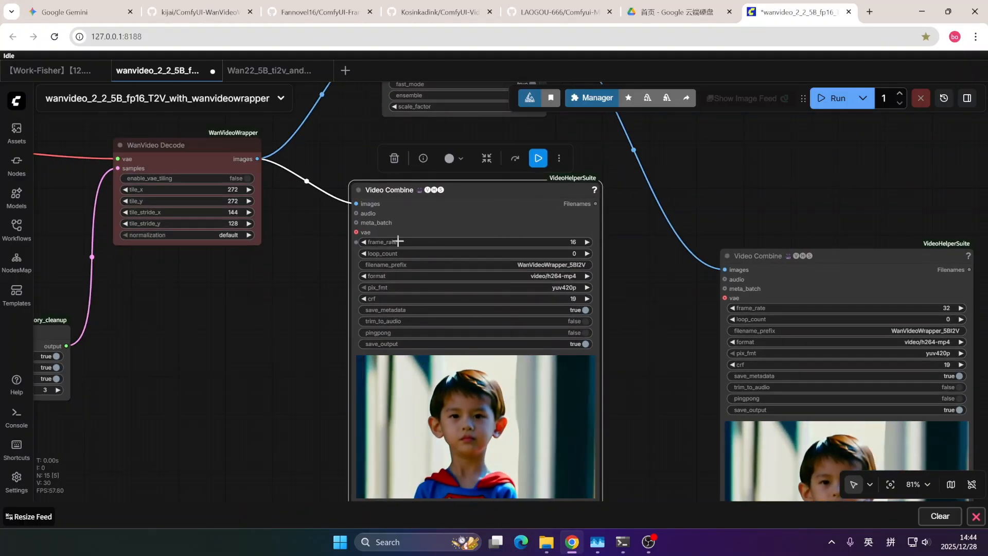
left_click_drag(659, 259, 606, 259)
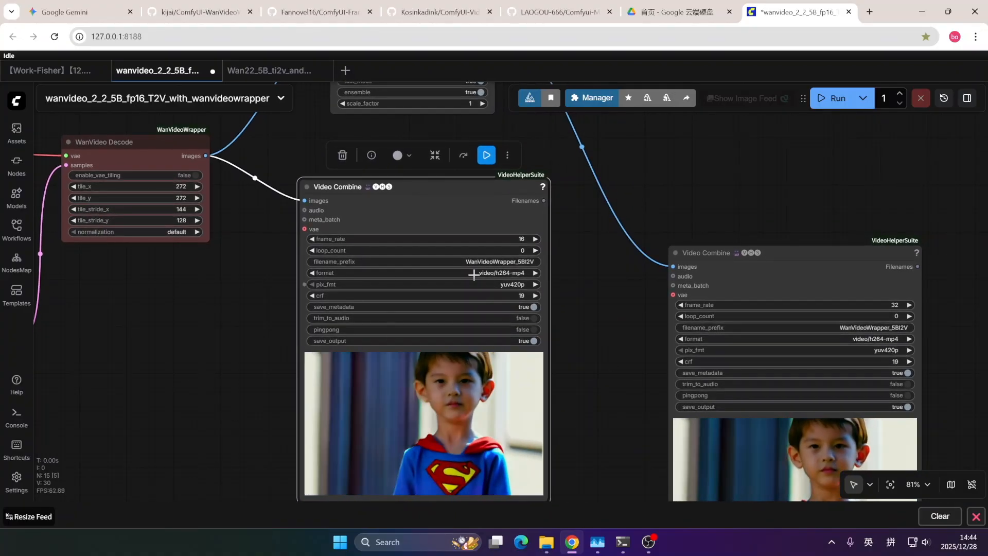
left_click_drag(627, 404, 647, 290)
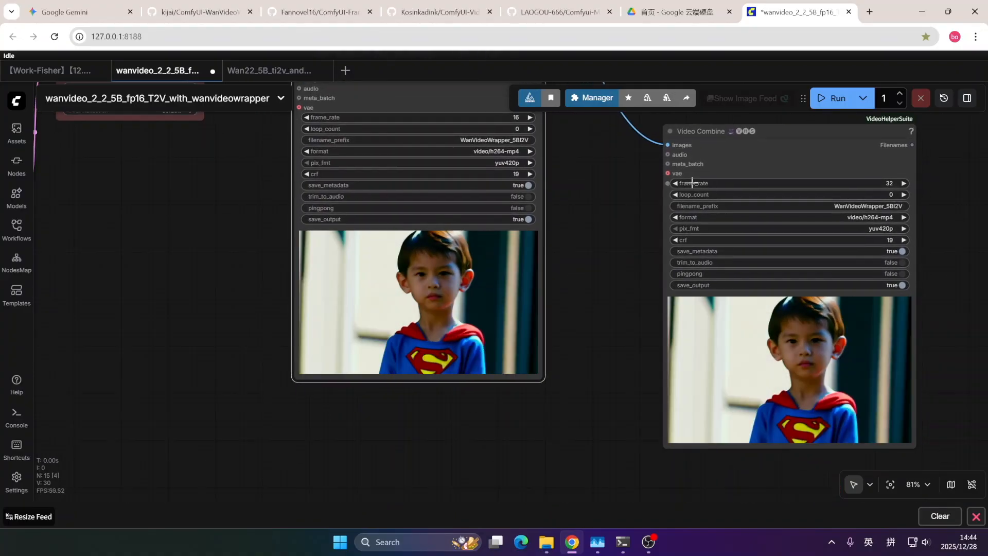
left_click_drag(572, 259, 588, 325)
left_click_drag(472, 134, 477, 192)
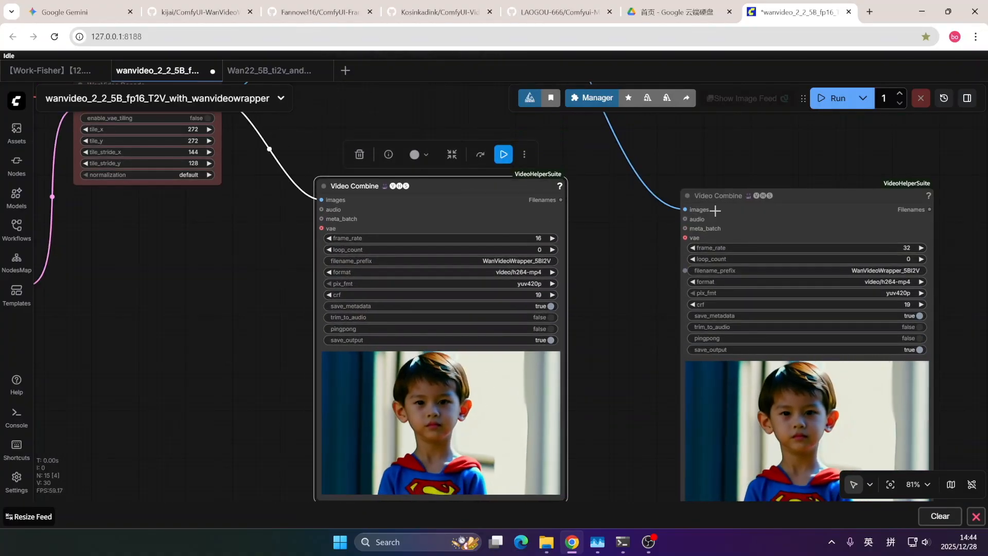
- Shift both Video Combine nodes slightly upward and check the first node's format options without changing them
left_click_drag(758, 197, 742, 178)
left_click_drag(637, 275, 528, 223)
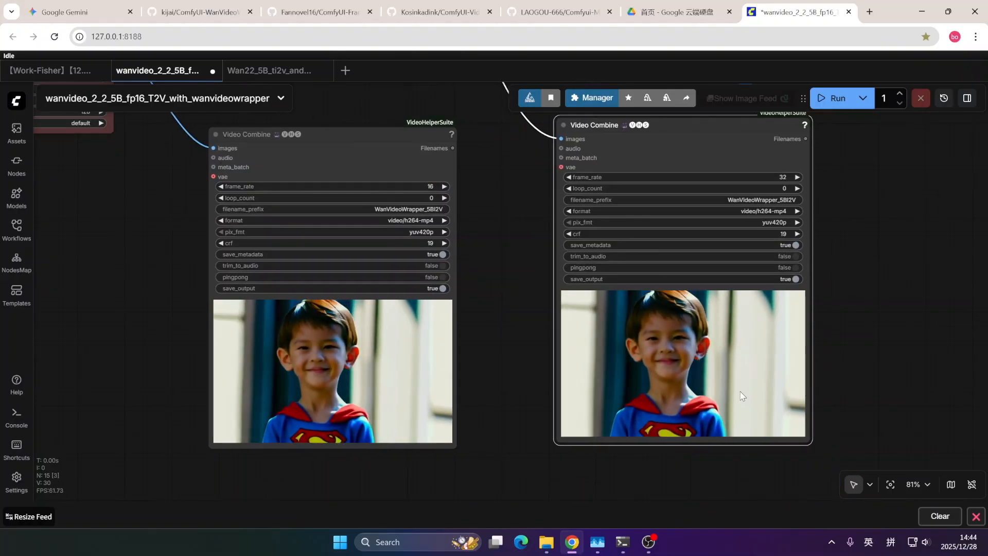
left_click_drag(504, 281, 580, 438)
left_click_drag(504, 283, 573, 281)
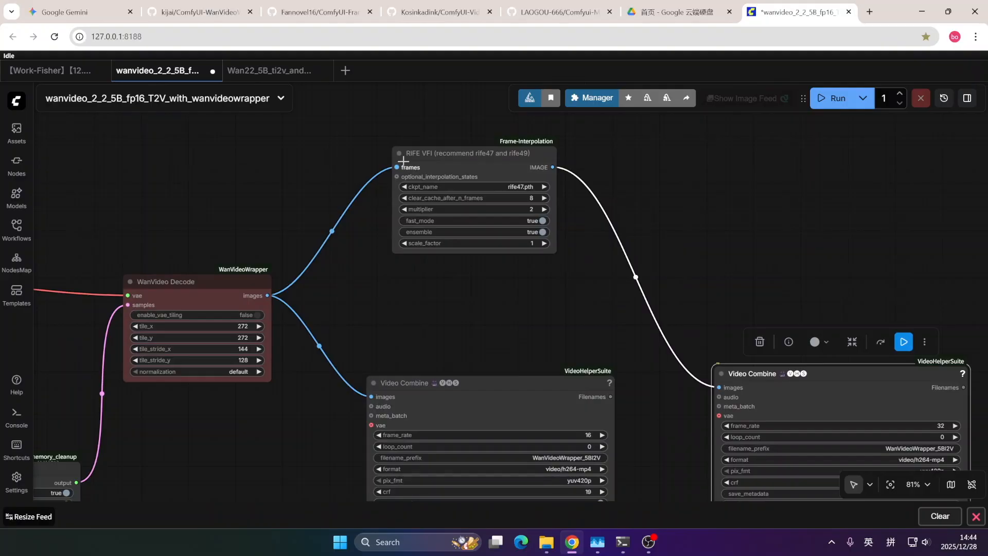
left_click_drag(703, 190, 658, 138)
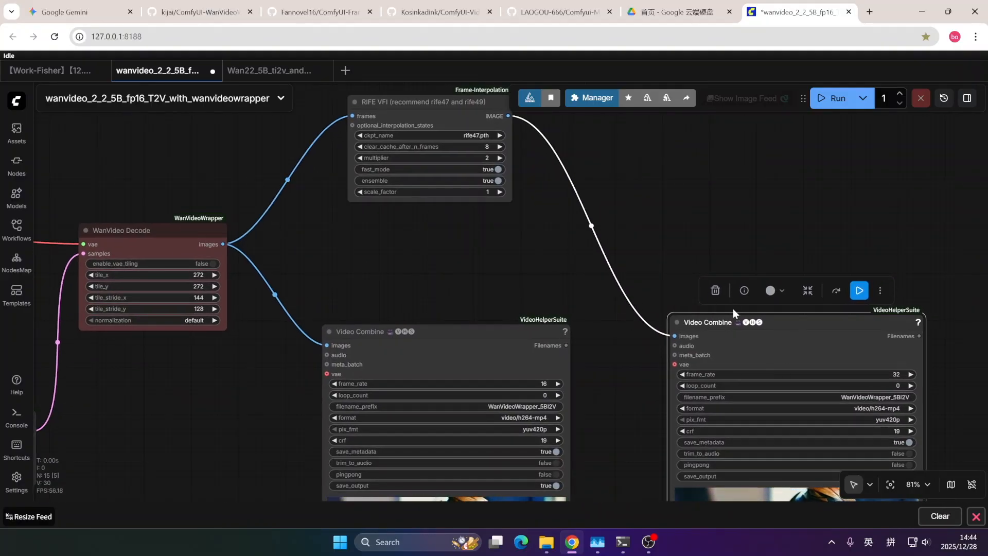
left_click_drag(619, 377, 569, 214)
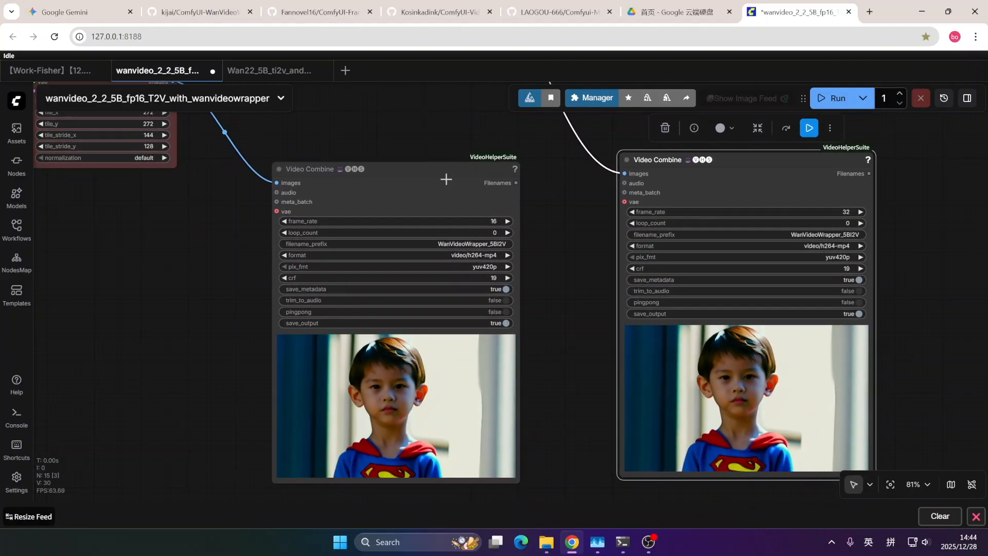
left_click_drag(445, 163, 446, 150)
left_click_drag(554, 235, 543, 197)
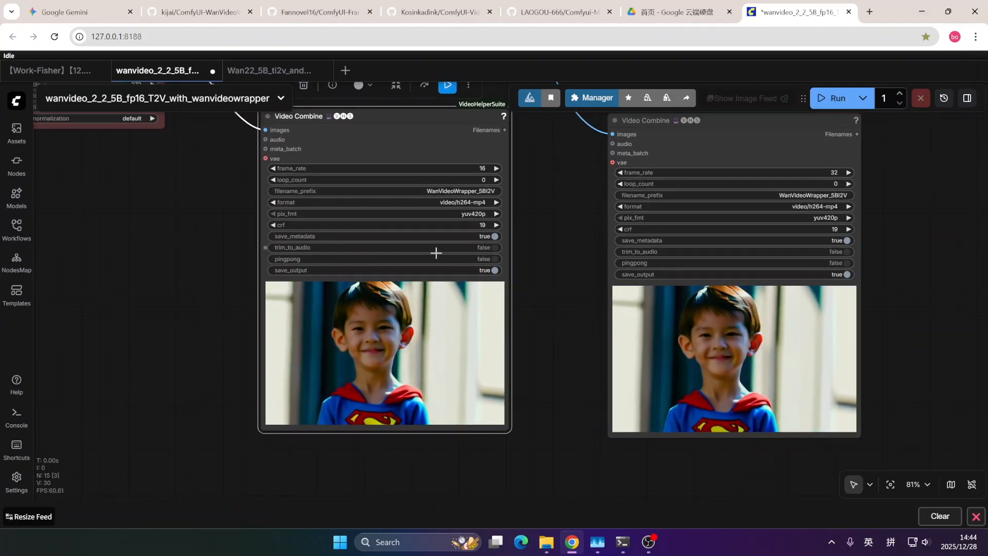
left_click(466, 202)
left_click(589, 258)
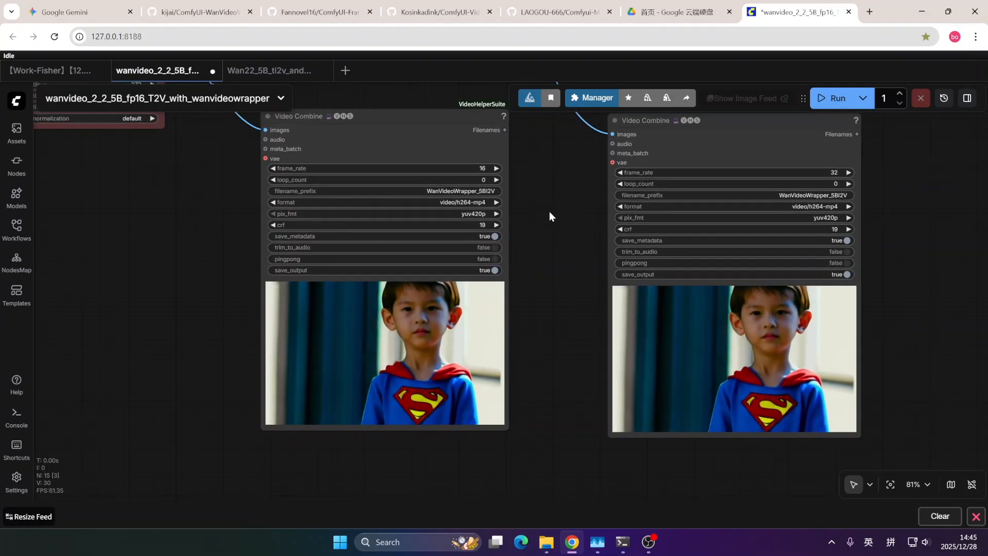
- Review the overall node layout from the loaders to the two Video Combine previews
scroll(918, 315, "down", 11)
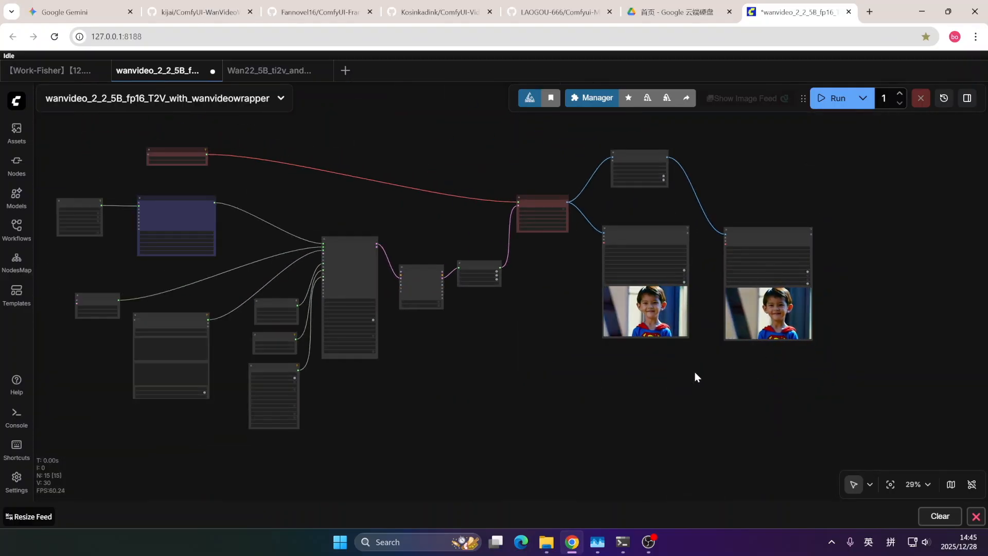
scroll(663, 367, "up", 5)
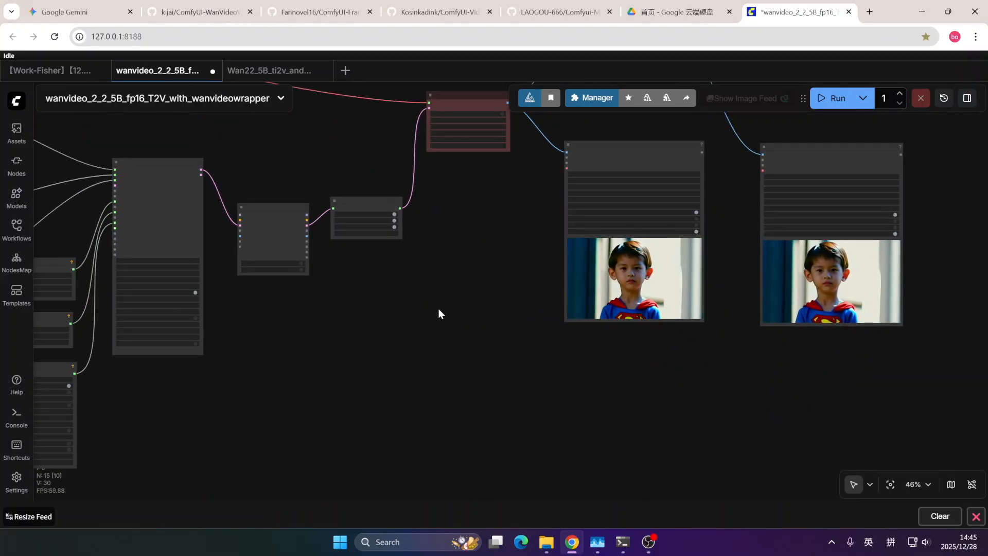
left_click_drag(438, 308, 574, 292)
scroll(486, 380, "up", 2)
scroll(480, 384, "down", 3)
scroll(561, 347, "down", 3)
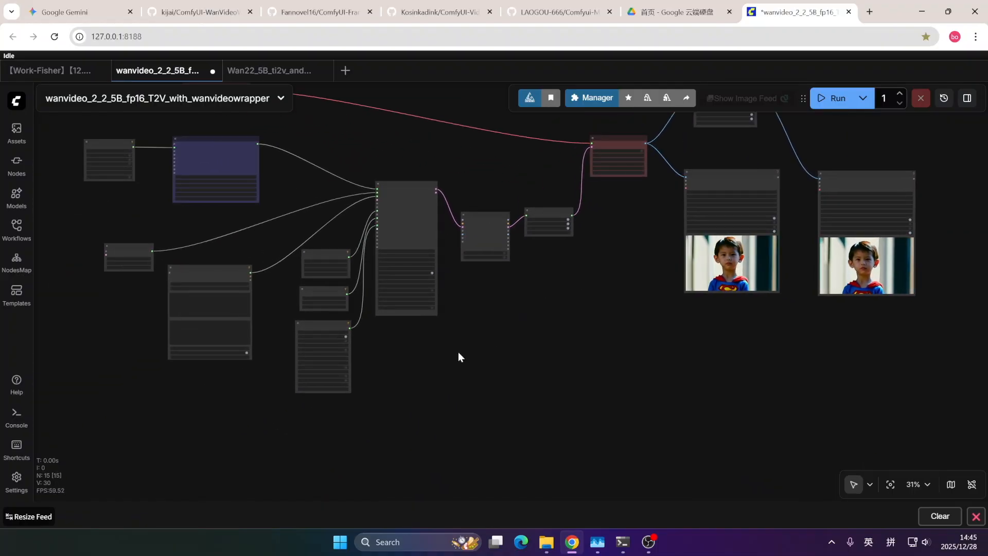
left_click_drag(459, 388, 499, 383)
- Switch to the Gemini chat and copy the optimized prompt about a young woman in a JK school uniform asleep in a subway car
left_click(67, 12)
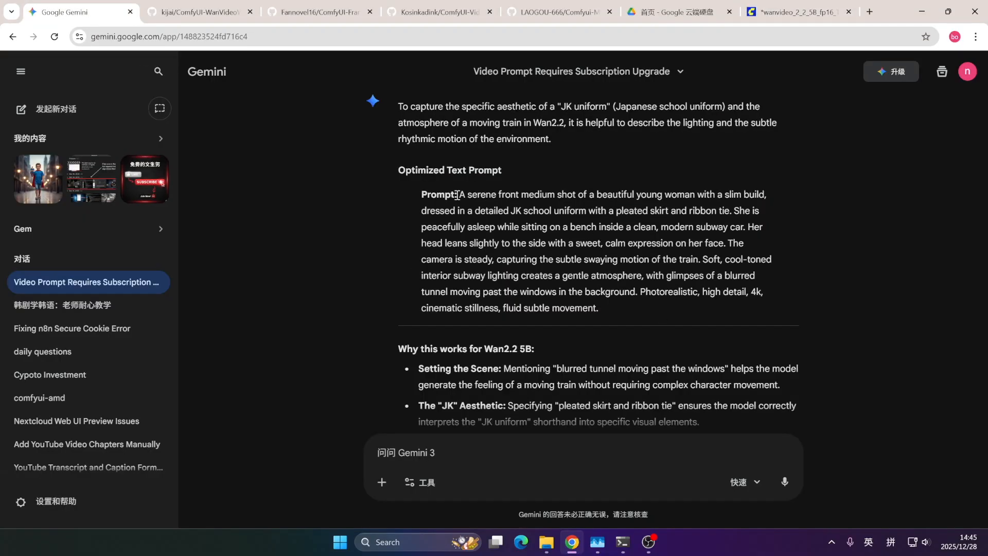
left_click_drag(457, 196, 614, 302)
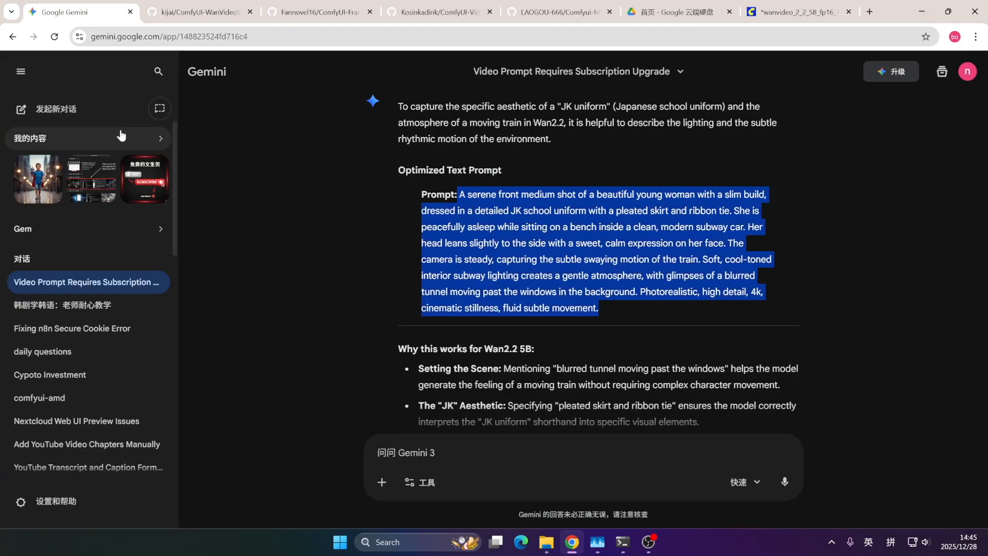
right_click(466, 209)
left_click(509, 227)
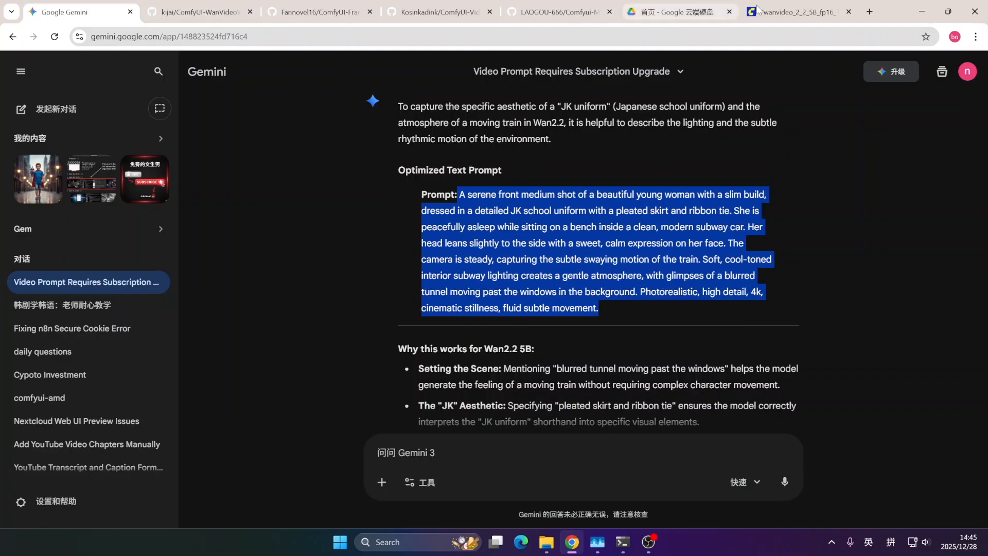
- Back in ComfyUI, replace the positive prompt in WanVideo TextEncode Cached with the copied subway prompt
left_click(797, 11)
left_click_drag(585, 288, 707, 175)
scroll(346, 316, "up", 7)
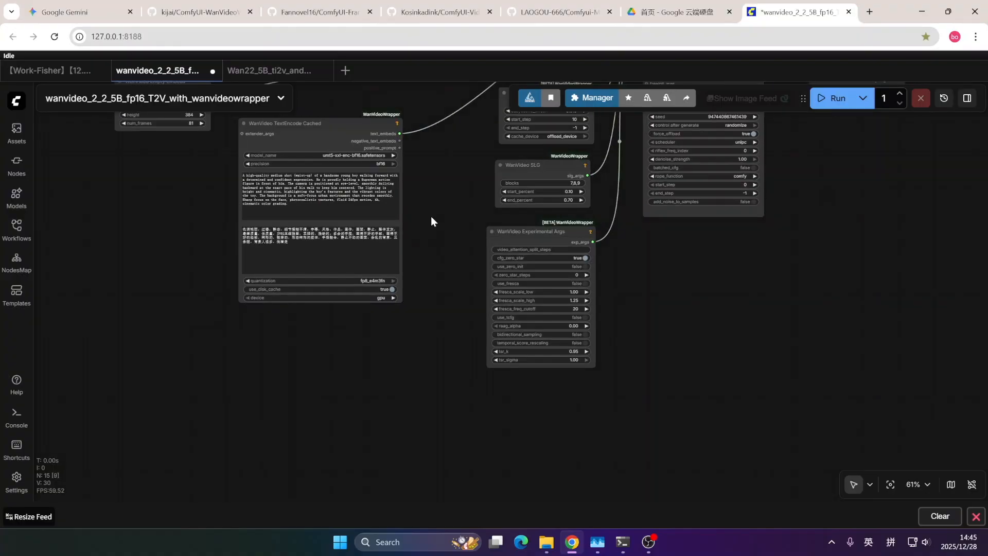
left_click_drag(431, 219, 523, 289)
left_click_drag(391, 277, 321, 240)
right_click(383, 251)
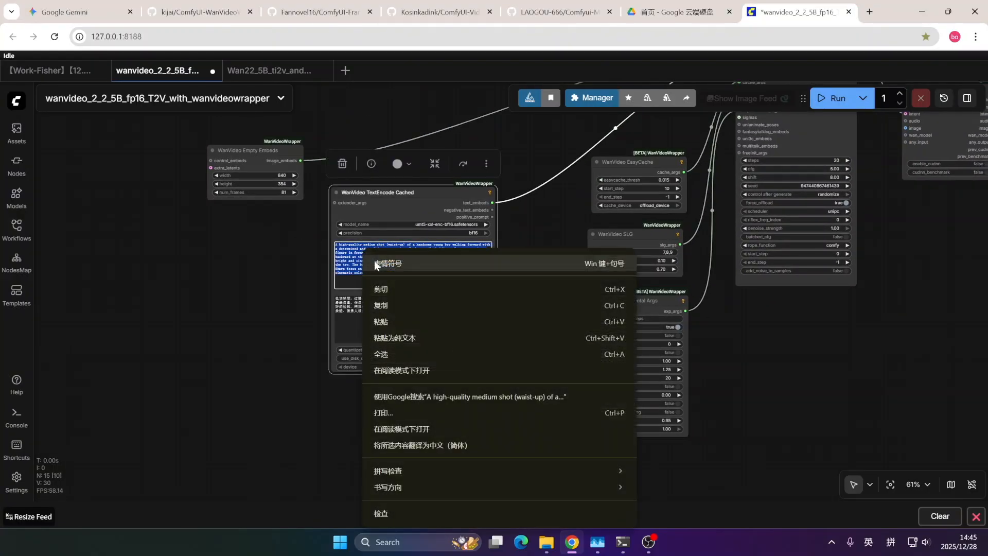
left_click(403, 320)
- Look over the complete workflow once more, from the text encoder and sampler to the decode and Video Combine nodes
left_click_drag(490, 278, 398, 282)
scroll(625, 320, "down", 6)
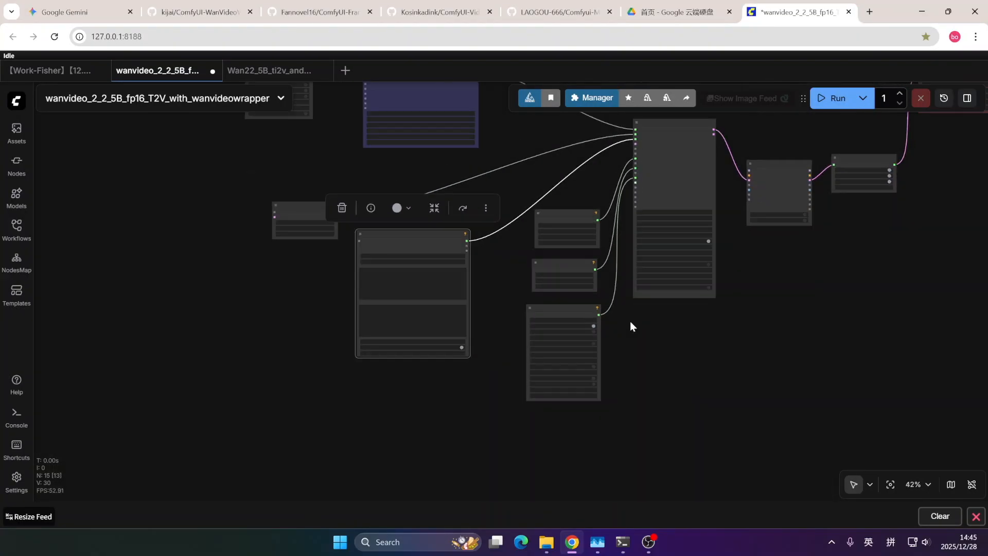
left_click_drag(628, 341, 413, 365)
scroll(369, 310, "up", 4)
left_click_drag(731, 272, 517, 327)
scroll(574, 296, "down", 3)
scroll(520, 353, "down", 3)
left_click_drag(577, 391, 565, 421)
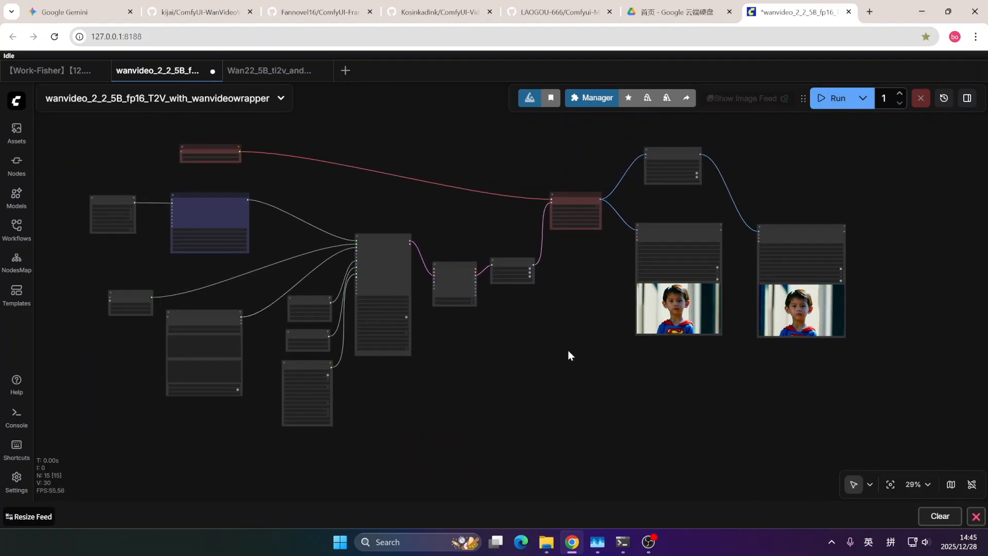
left_click_drag(569, 355, 520, 384)
scroll(533, 331, "up", 3)
left_click_drag(534, 331, 592, 307)
left_click_drag(476, 343, 641, 371)
left_click_drag(683, 292, 451, 383)
left_click_drag(858, 193, 889, 194)
left_click_drag(473, 370, 615, 350)
scroll(615, 350, "down", 3)
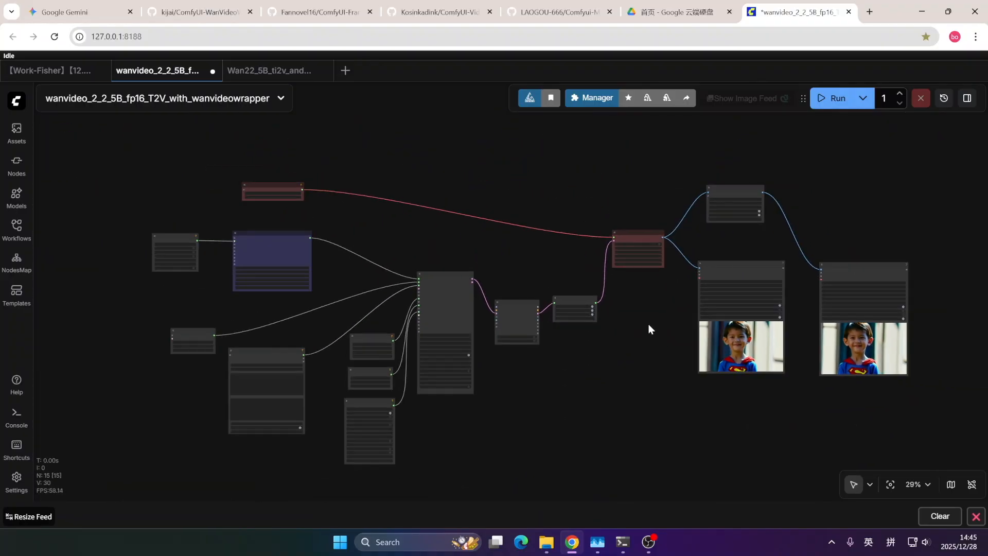
- Run the workflow with a batch count of 1, keeping the whole graph in sight
left_click_drag(910, 203, 803, 232)
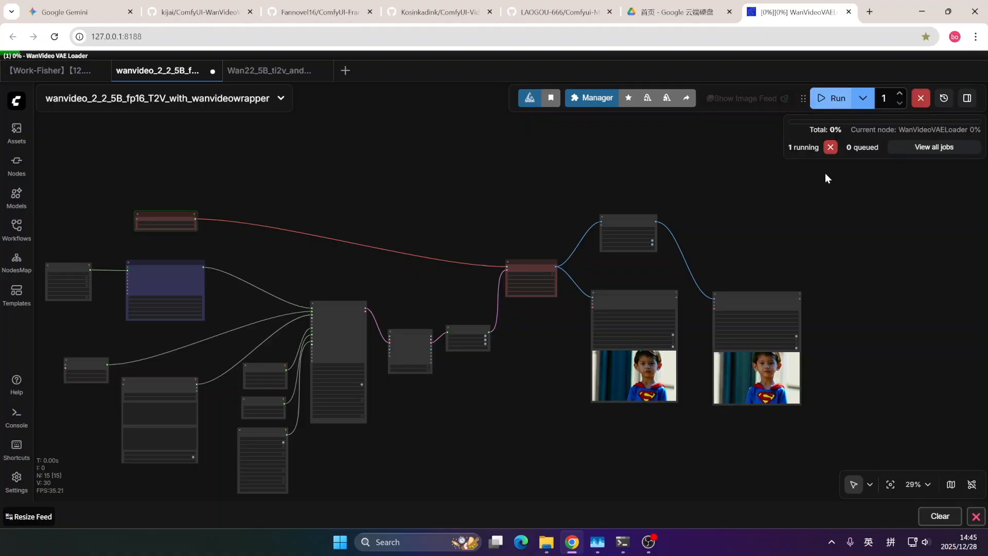
scroll(878, 196, "down", 3)
left_click_drag(502, 360, 494, 372)
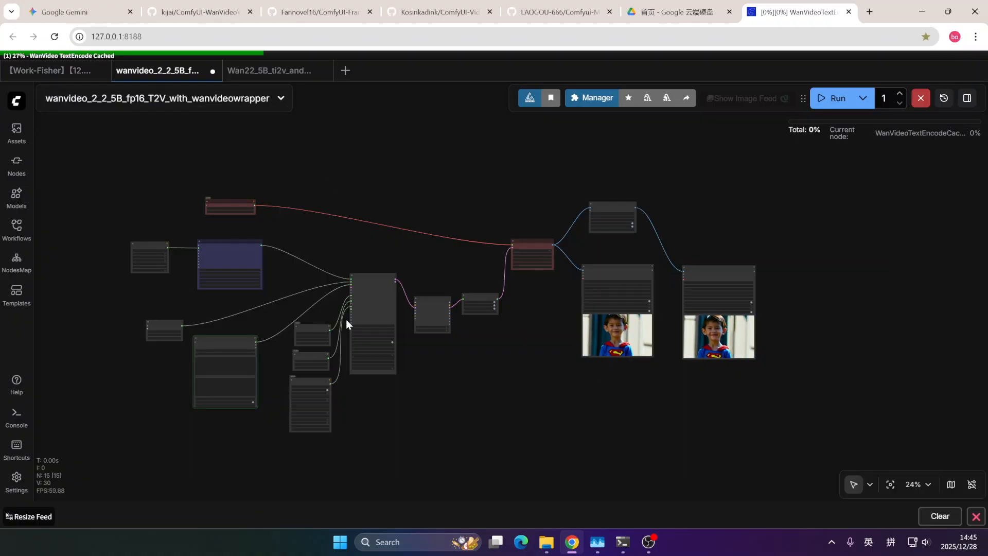
- Follow the execution from the VAE loader to WanVideo TextEncode Cached and check its progress and prompt
left_click_drag(259, 191, 266, 172)
scroll(258, 186, "up", 3)
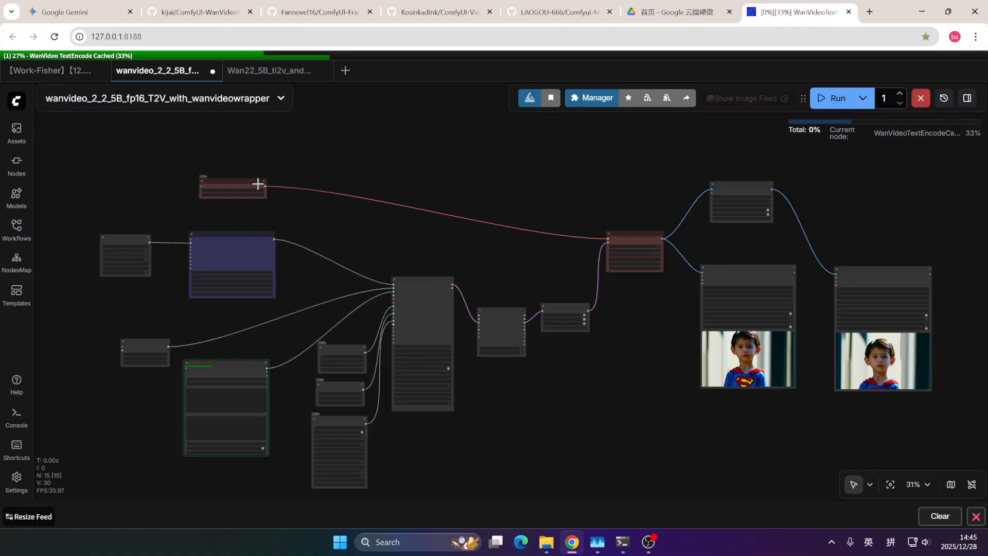
left_click_drag(343, 223, 312, 196)
left_click_drag(190, 437, 254, 407)
scroll(233, 341, "up", 6)
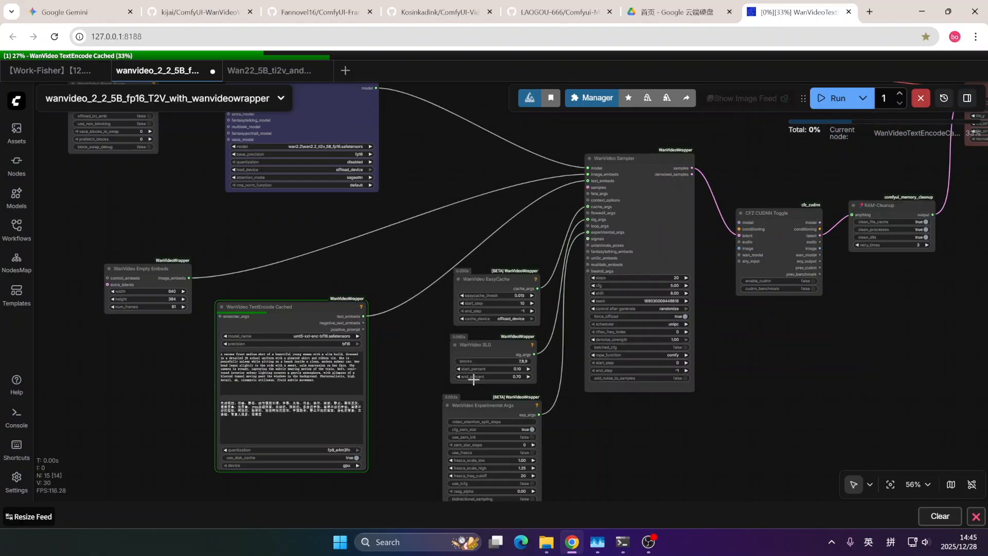
left_click_drag(410, 391, 404, 324)
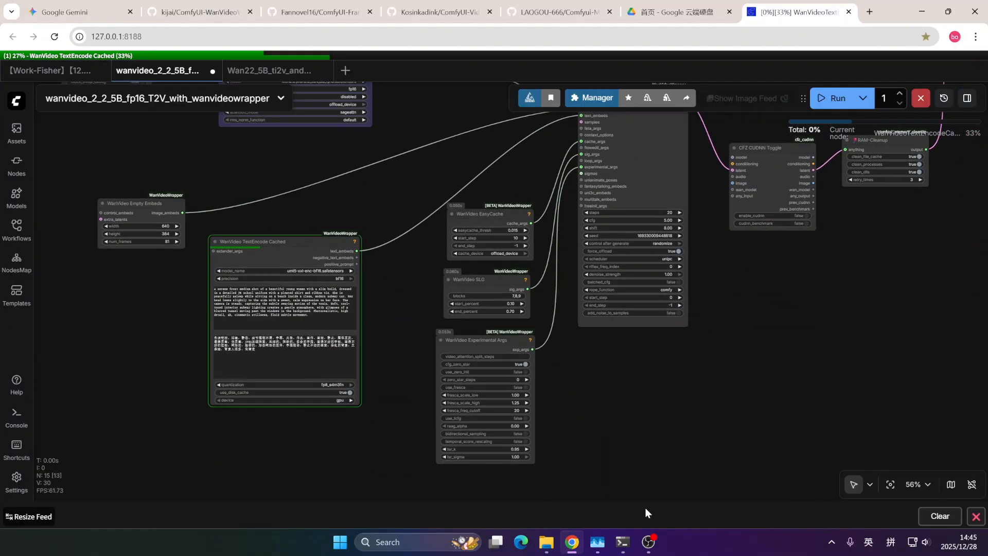
- Switch to Task Manager and check the activity of Disk 1 (D:) and the memory usage of GPU 0 during the run
left_click(599, 541)
left_click_drag(506, 103, 599, 63)
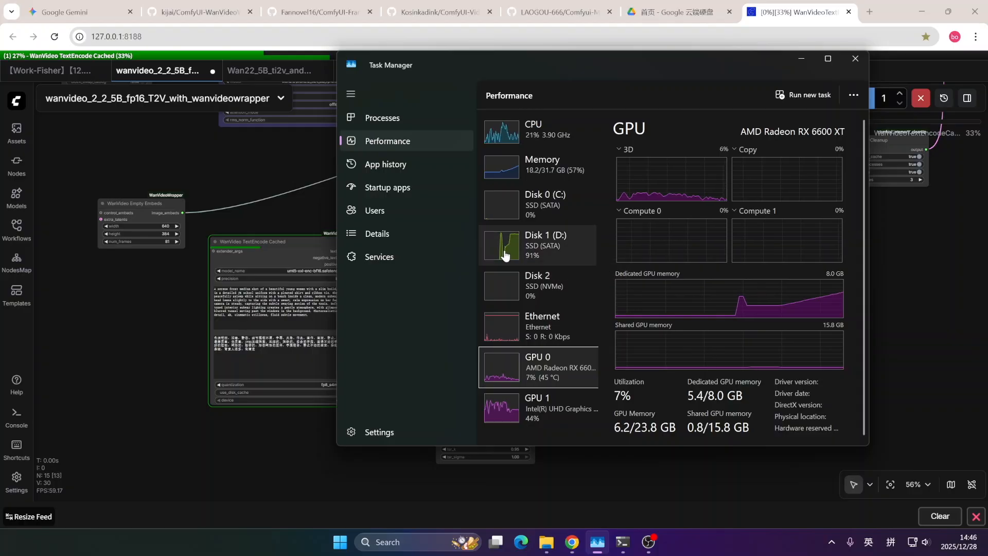
left_click(508, 254)
left_click(508, 365)
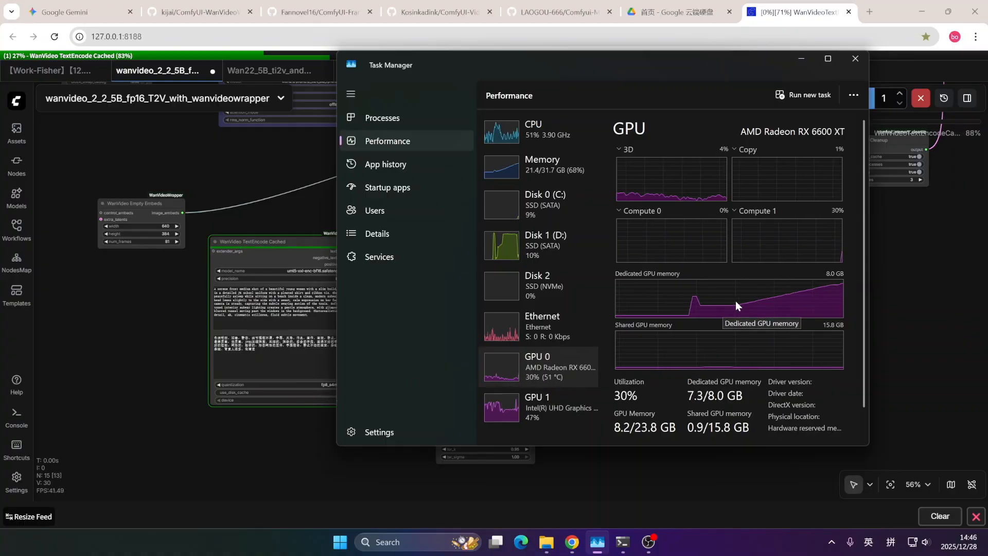
- Return from Task Manager to the workflow and check the progress of the running WanVideo Sampler node
left_click_drag(611, 63, 649, 66)
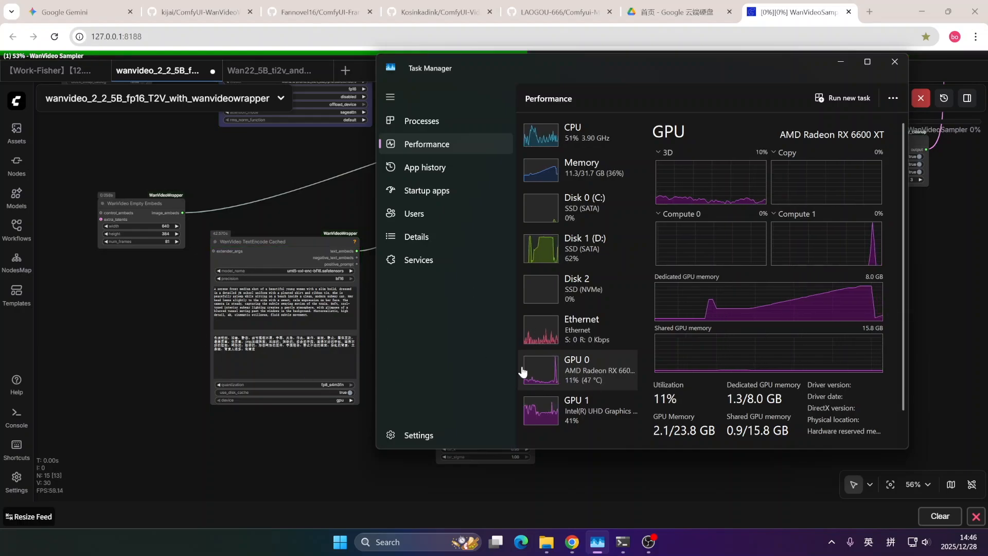
left_click_drag(680, 67, 601, 63)
left_click(688, 70)
left_click_drag(702, 331, 640, 416)
scroll(562, 244, "up", 5)
scroll(578, 215, "down", 2)
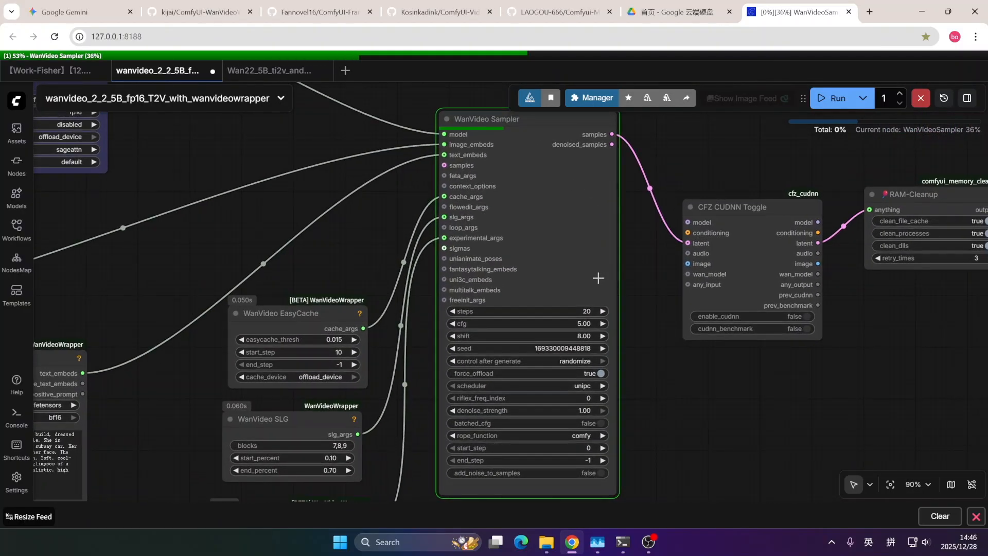
scroll(568, 272, "down", 2)
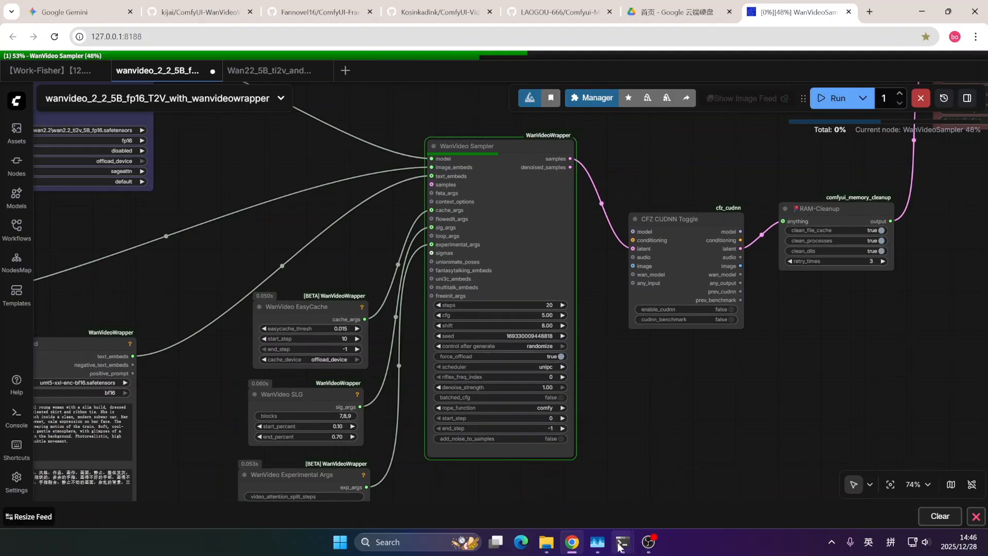
- Switch to Task Manager and compare the system memory usage with the GPU 0 load during sampling
left_click(597, 542)
left_click_drag(544, 77, 581, 77)
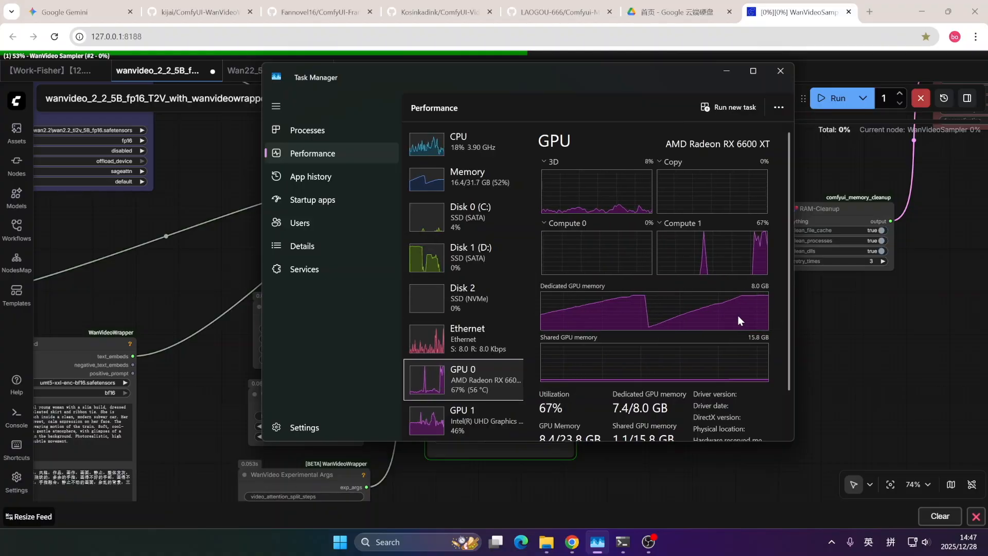
left_click(443, 191)
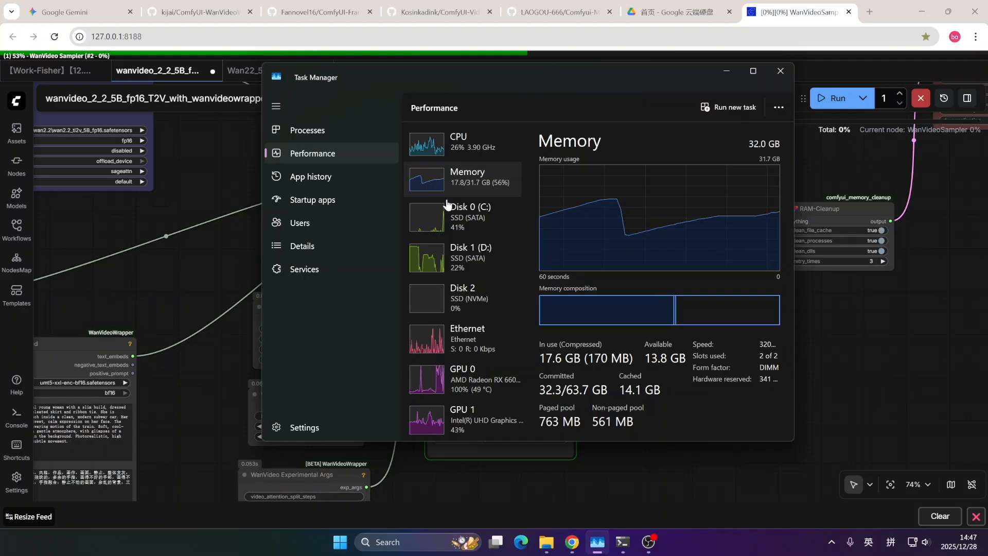
left_click(443, 379)
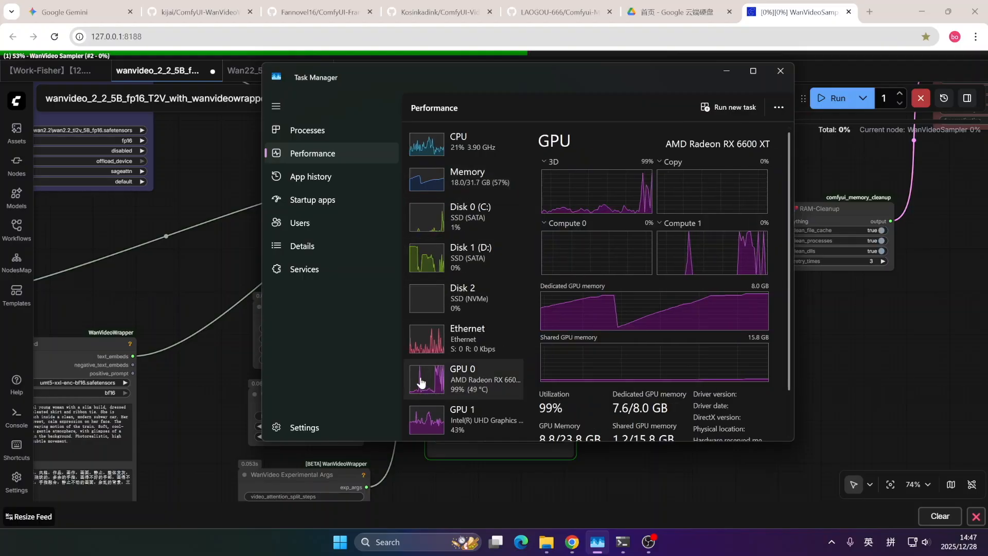
- Check the WanVideo Block Swap and Empty Embeds settings in the graph alongside Task Manager's GPU 0 graphs
left_click_drag(172, 300, 501, 345)
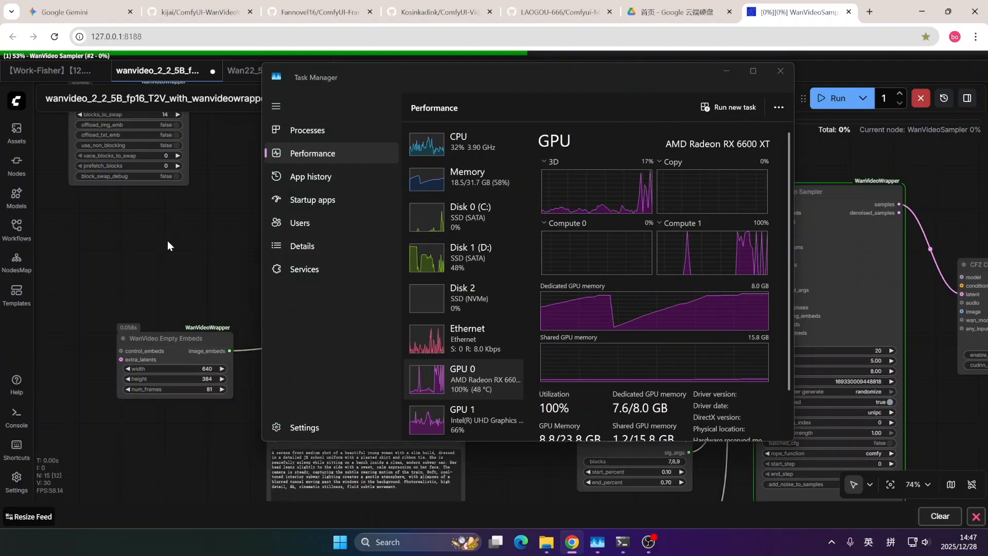
left_click_drag(137, 234, 169, 350)
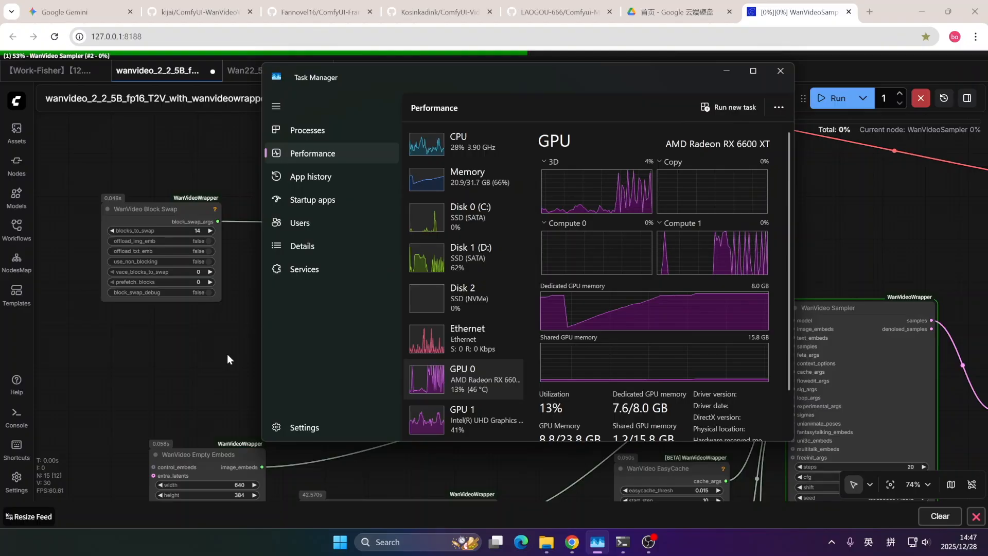
left_click_drag(227, 354, 54, 264)
left_click_drag(849, 211, 682, 193)
scroll(604, 282, "down", 1)
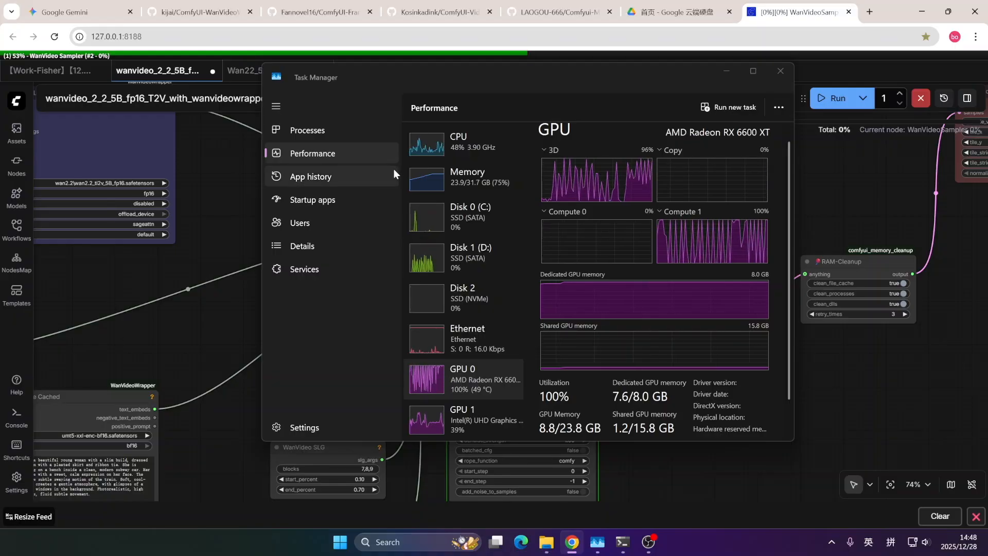
left_click(433, 382)
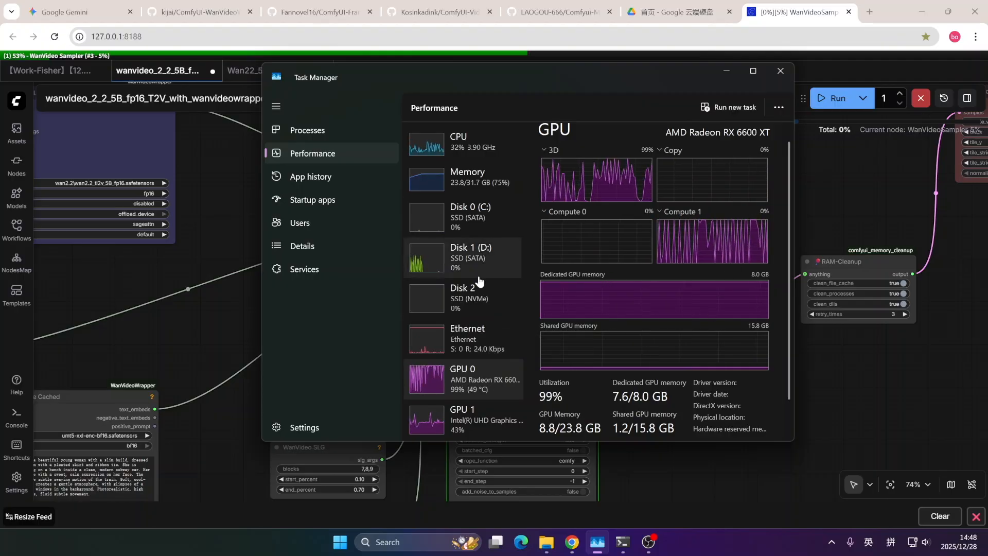
- Switch to the comfyui-user.bat console, minimise Task Manager and read the log down to the latest sampling progress
mouse_move(629, 529)
mouse_move(691, 486)
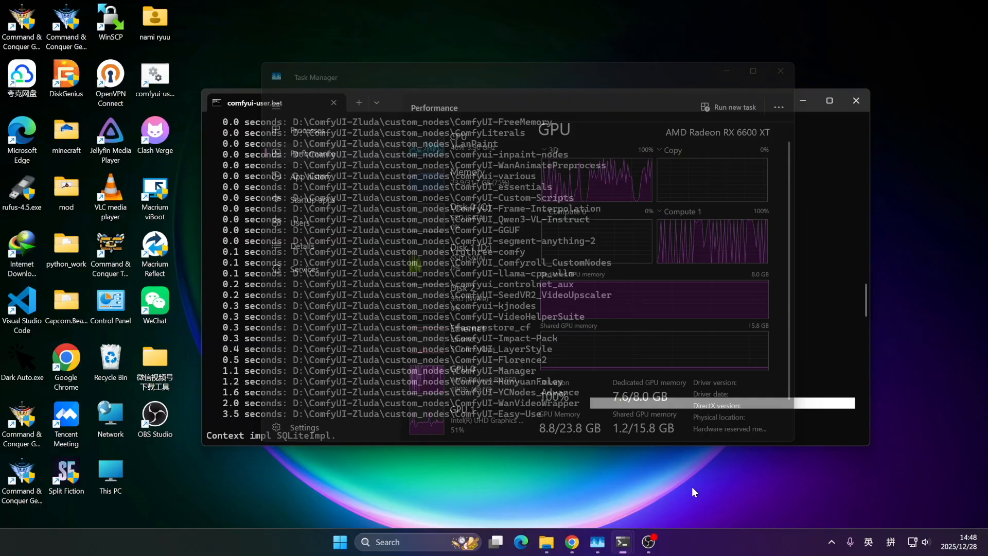
left_click(728, 77)
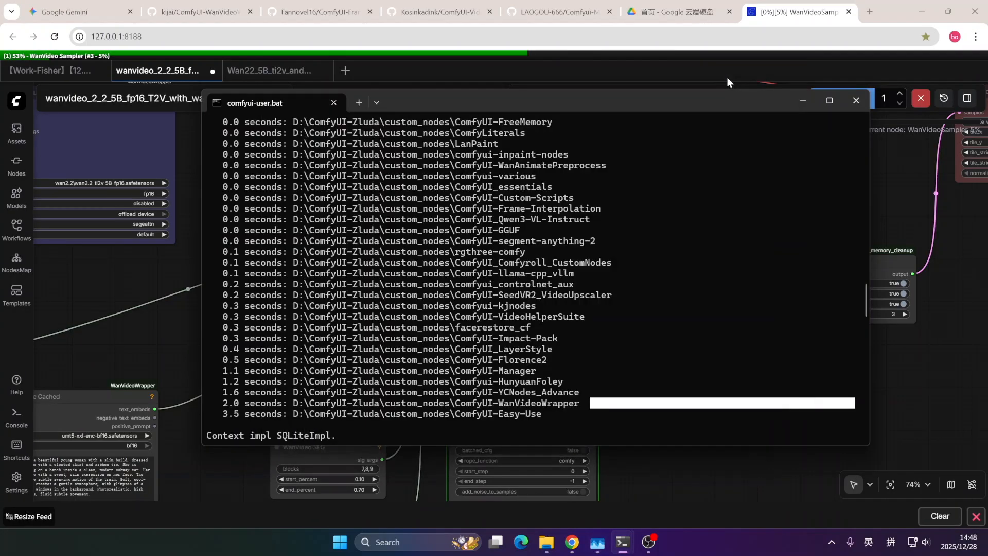
scroll(445, 308, "down", 20)
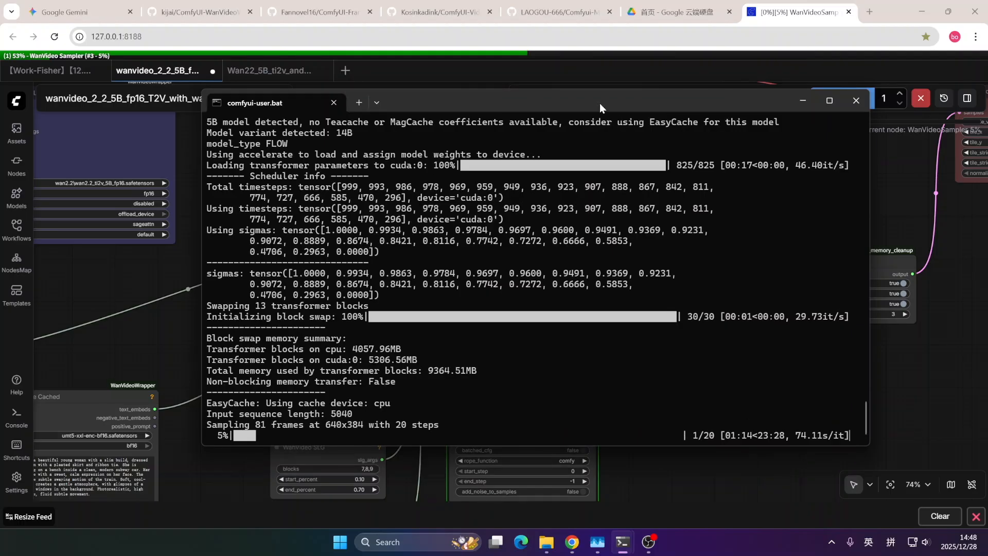
left_click_drag(600, 105, 581, 93)
left_click(649, 541)
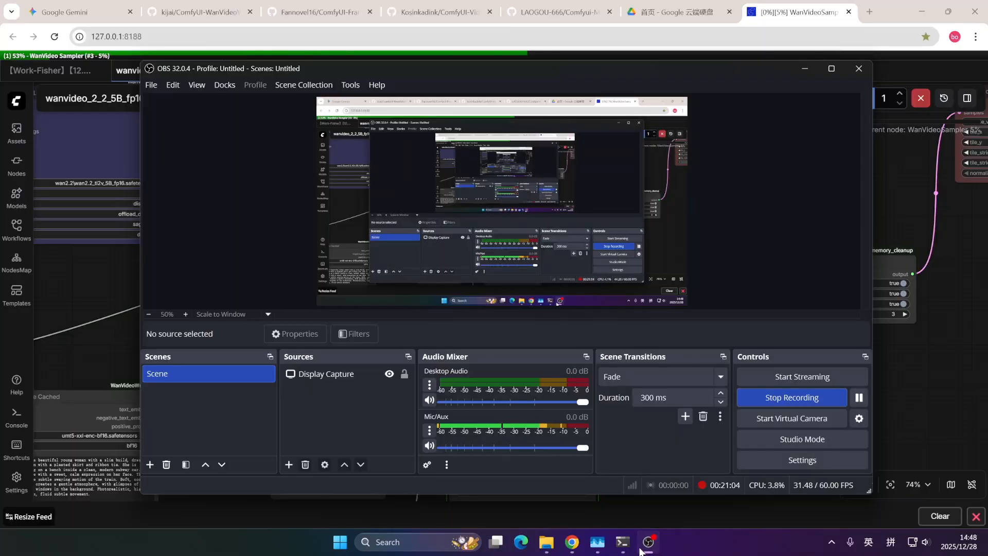
left_click(640, 549)
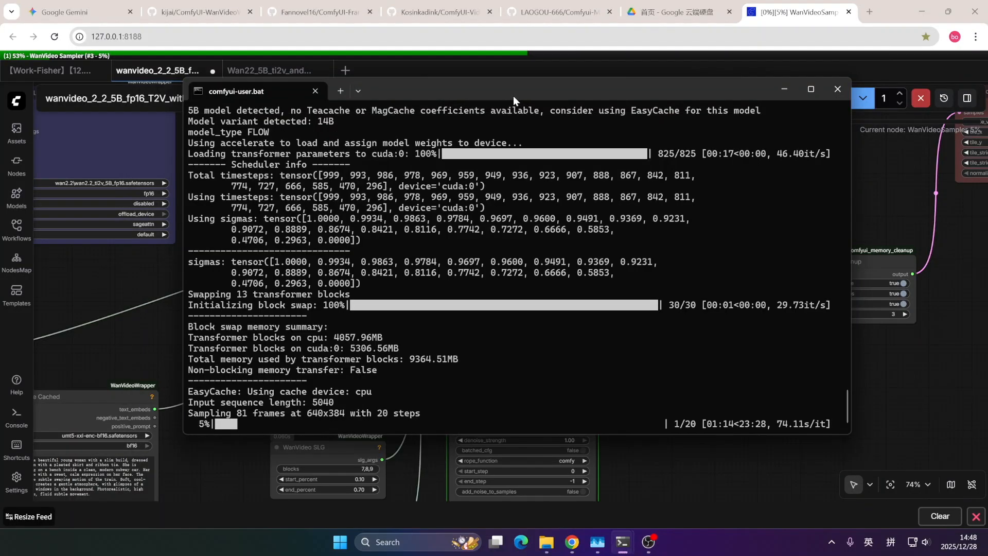
left_click_drag(514, 96, 488, 89)
- Bring the sampler's neighbourhood into view, recheck the block swap memory summary in the console, and minimise the console
left_click_drag(679, 481, 649, 369)
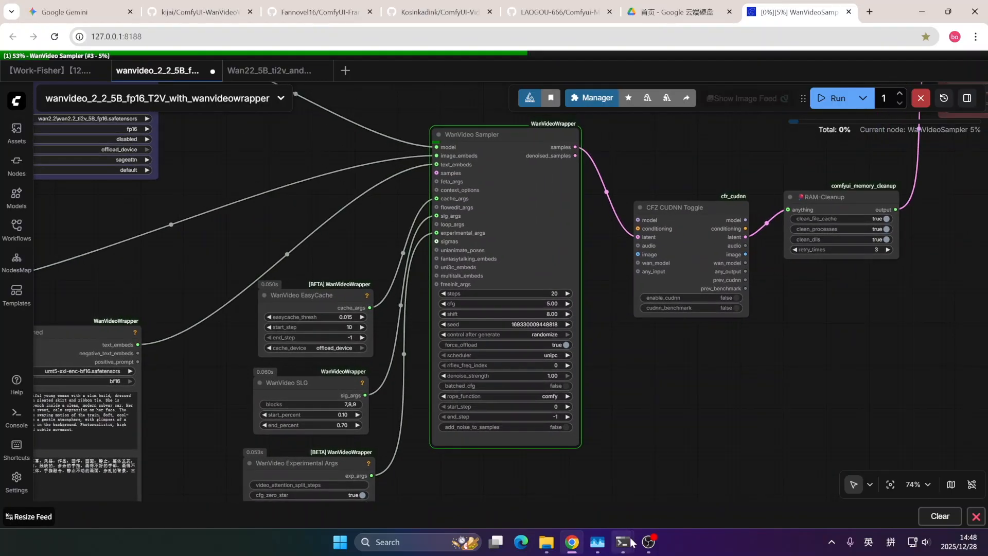
mouse_move(623, 541)
mouse_move(559, 503)
left_click(652, 492)
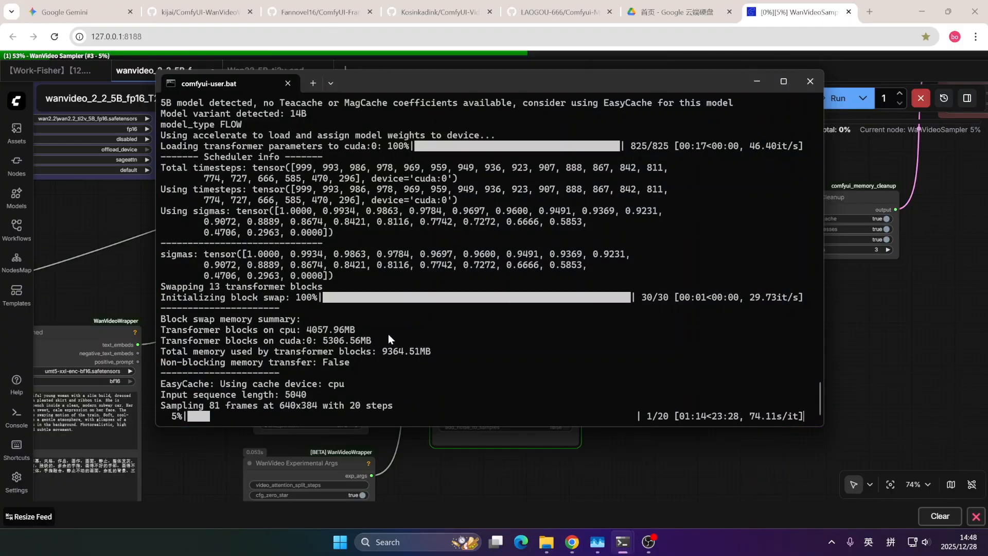
left_click(756, 82)
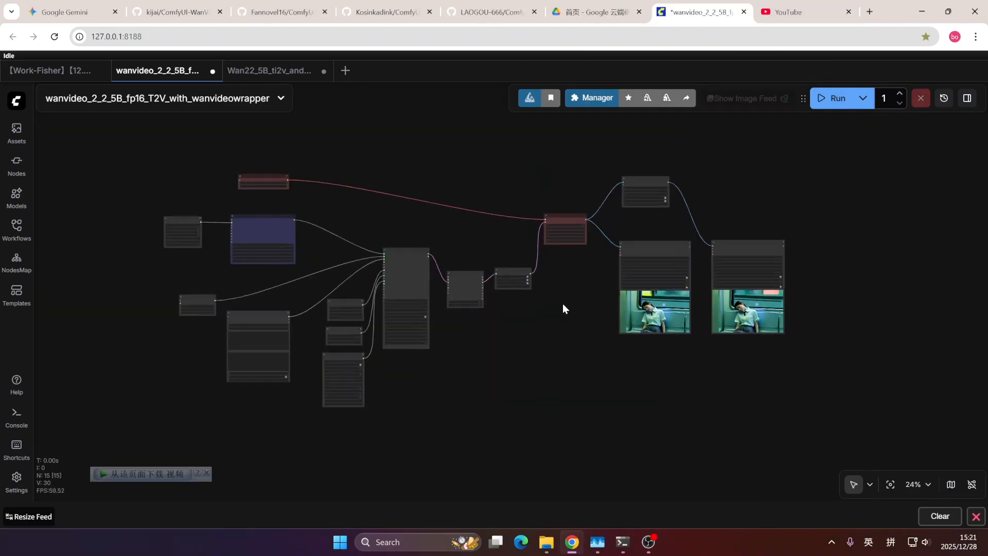
- Look over the finished workflow and check the total execution time in the comfyui-user.bat console
scroll(563, 304, "up", 3)
scroll(617, 391, "up", 2)
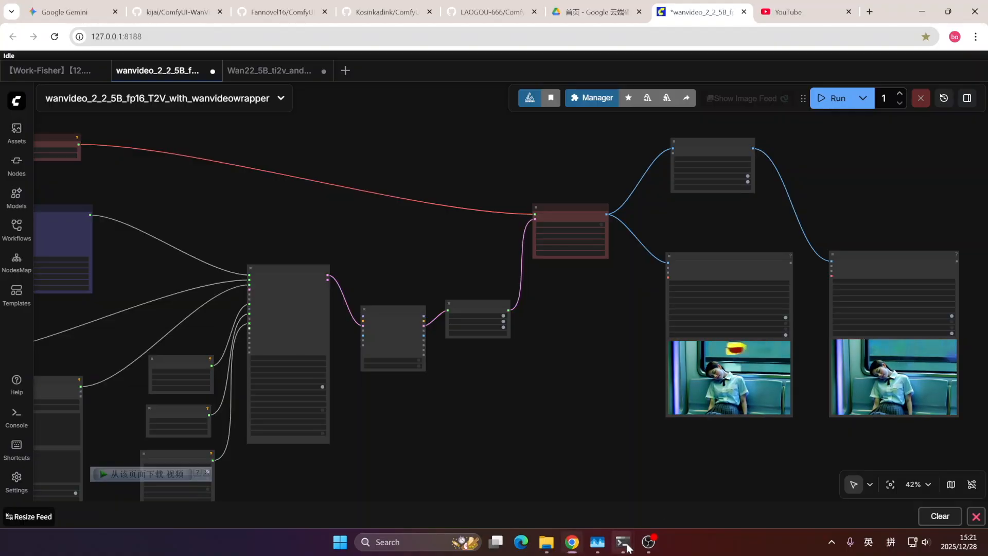
mouse_move(622, 542)
left_click(662, 475)
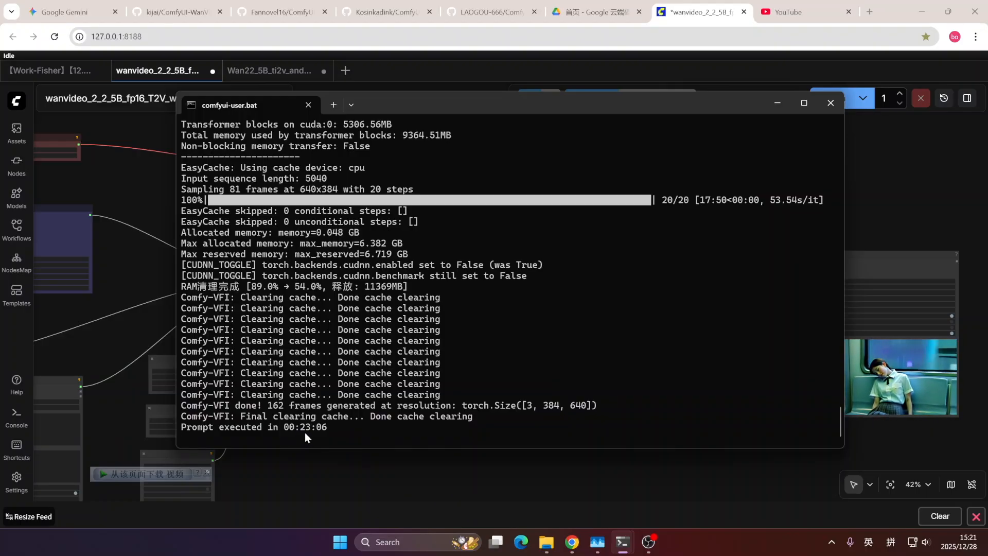
left_click(324, 473)
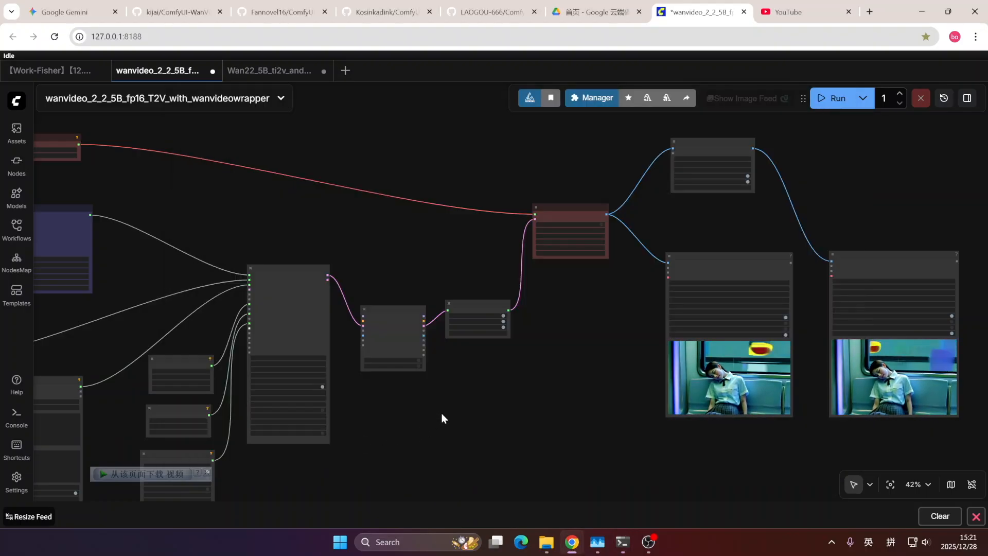
- Examine the model file, precision and attention settings of the WanVideo Model Loader node
left_click_drag(509, 400, 720, 362)
scroll(635, 394, "down", 4)
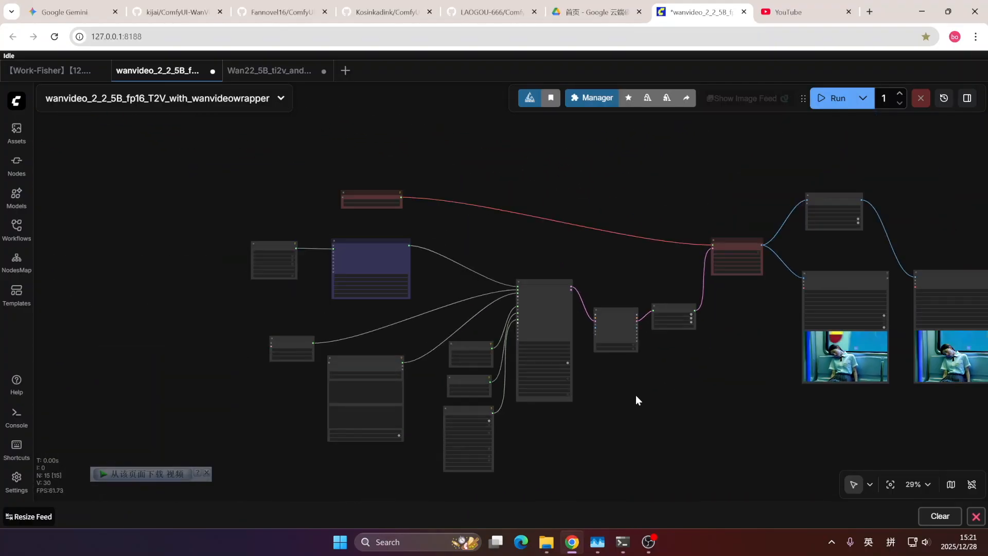
scroll(478, 246, "up", 10)
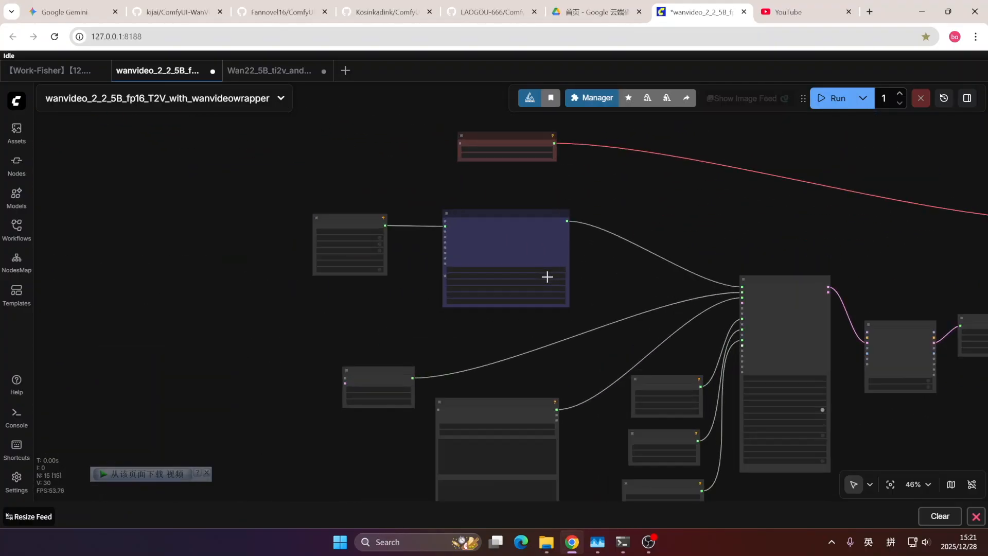
left_click_drag(569, 234, 616, 287)
scroll(566, 288, "up", 6)
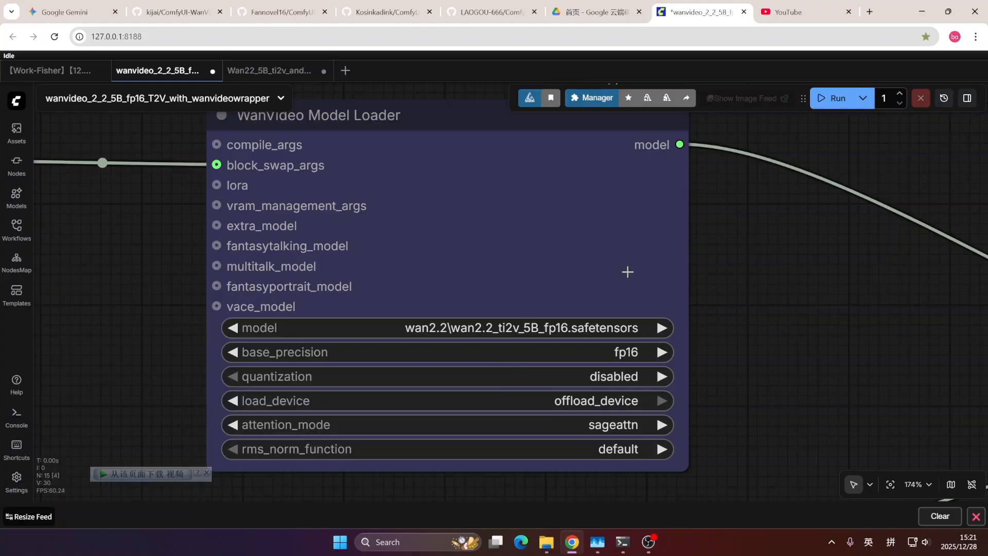
- Follow the graph from the WanVideo Sampler to the two Video Combine nodes and compare their generated video previews
left_click_drag(875, 346, 231, 239)
scroll(693, 327, "down", 6)
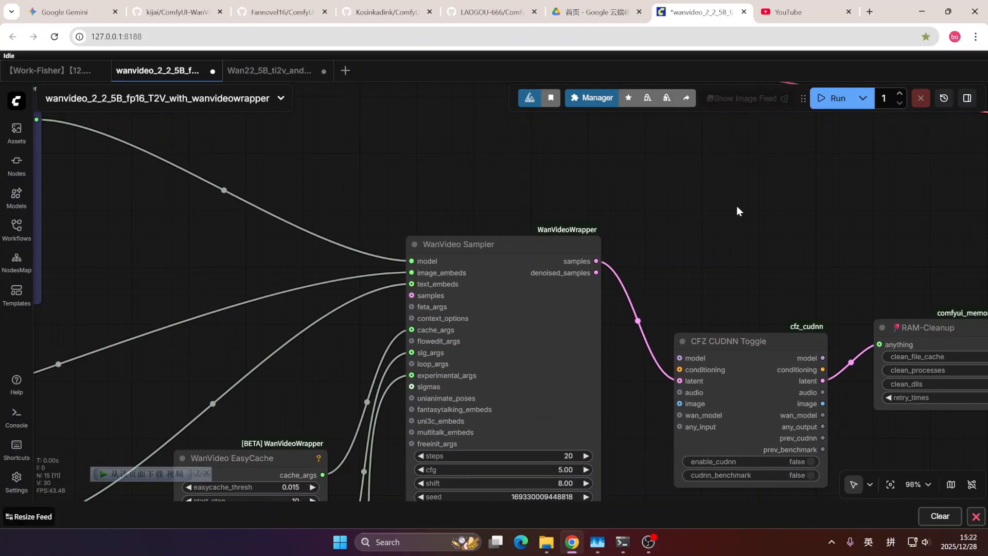
left_click_drag(775, 241, 288, 211)
left_click_drag(853, 329, 470, 320)
left_click_drag(908, 340, 567, 223)
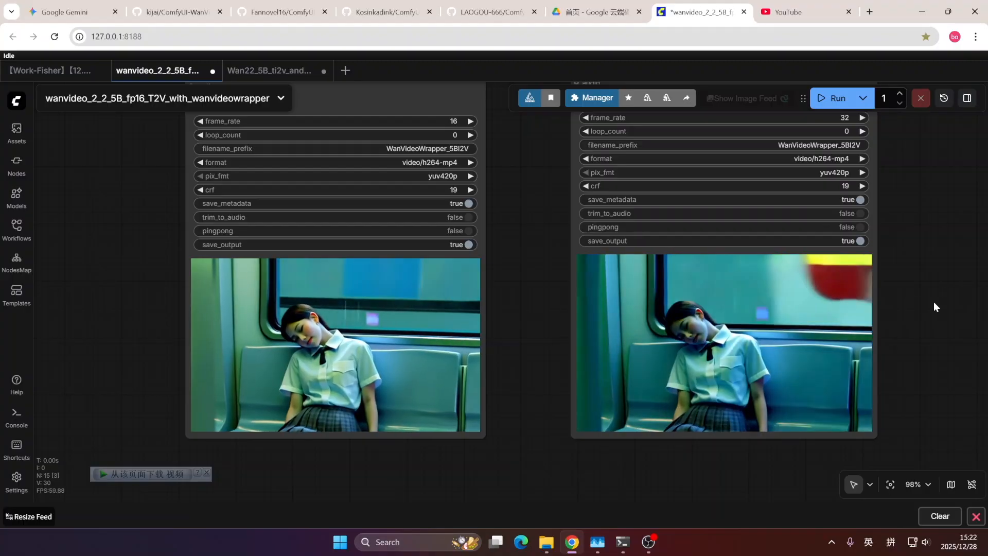
scroll(834, 317, "down", 3)
scroll(309, 293, "down", 4)
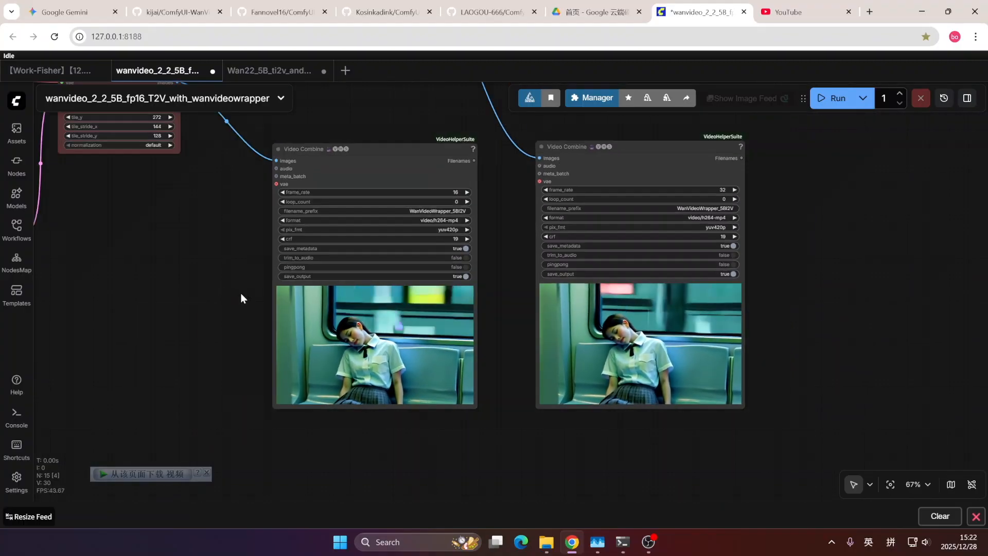
- Survey the whole graph, recheck the WanVideo Model Loader settings, and return to the Video Combine previews
left_click_drag(209, 294, 577, 316)
scroll(576, 323, "down", 7)
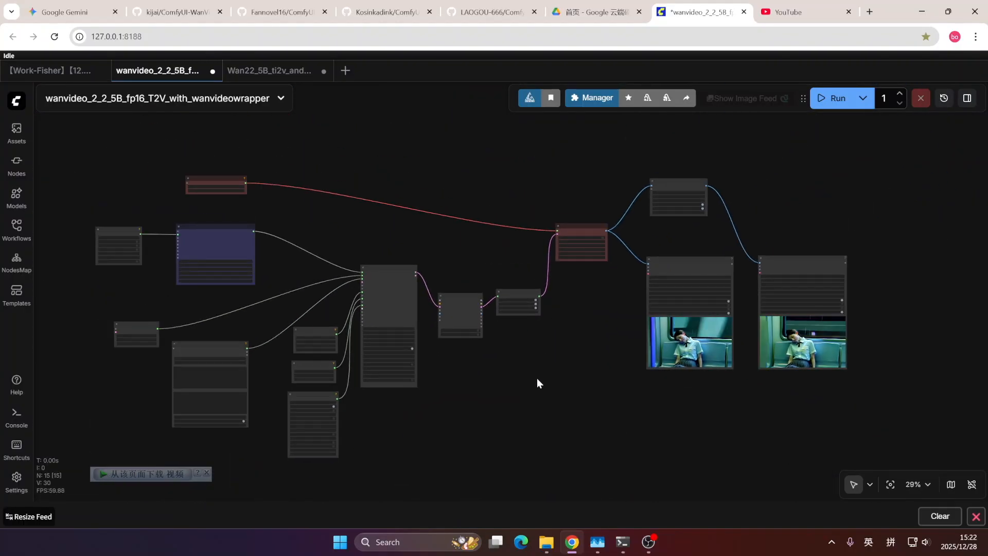
left_click_drag(536, 382, 617, 384)
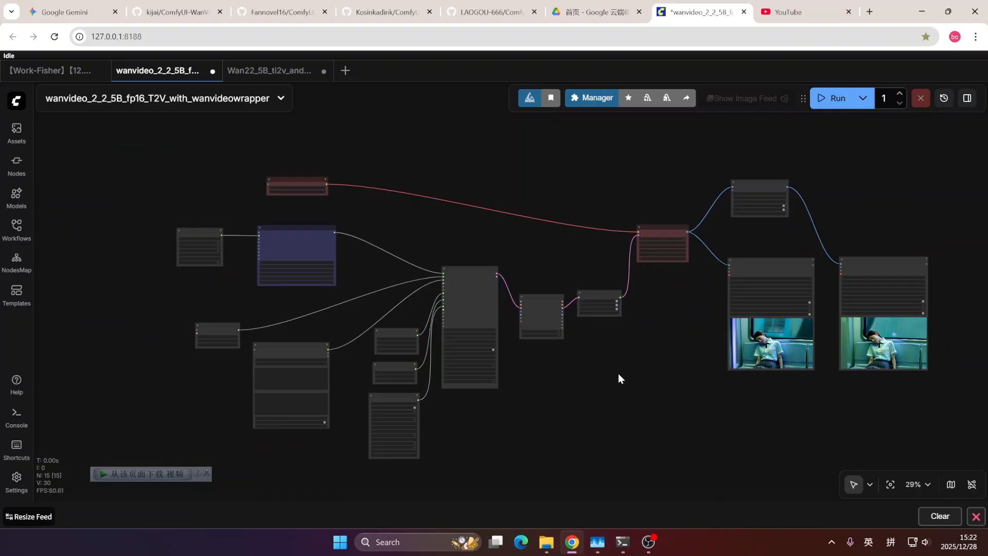
left_click_drag(423, 227, 659, 202)
scroll(435, 215, "up", 7)
scroll(452, 277, "up", 7)
left_click_drag(459, 271, 557, 275)
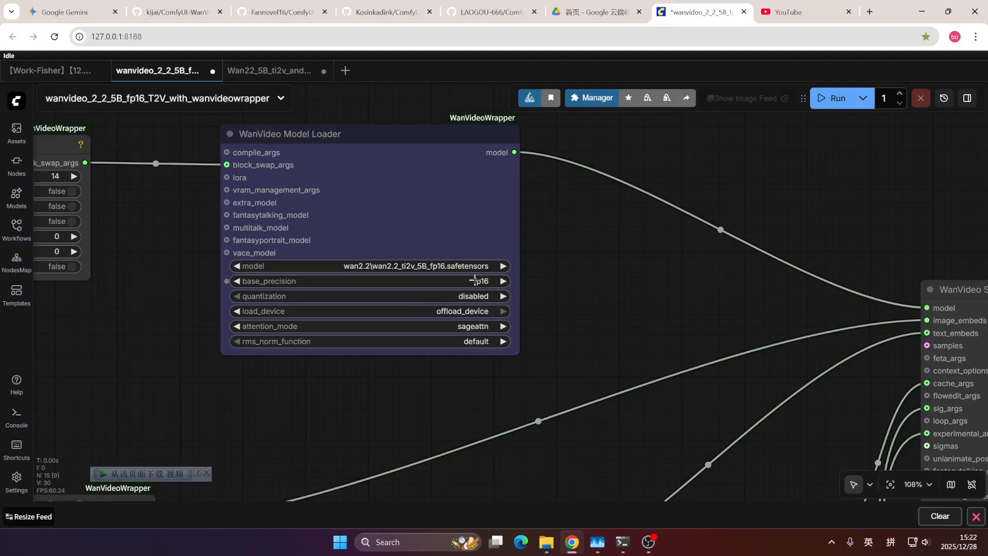
scroll(474, 279, "down", 12)
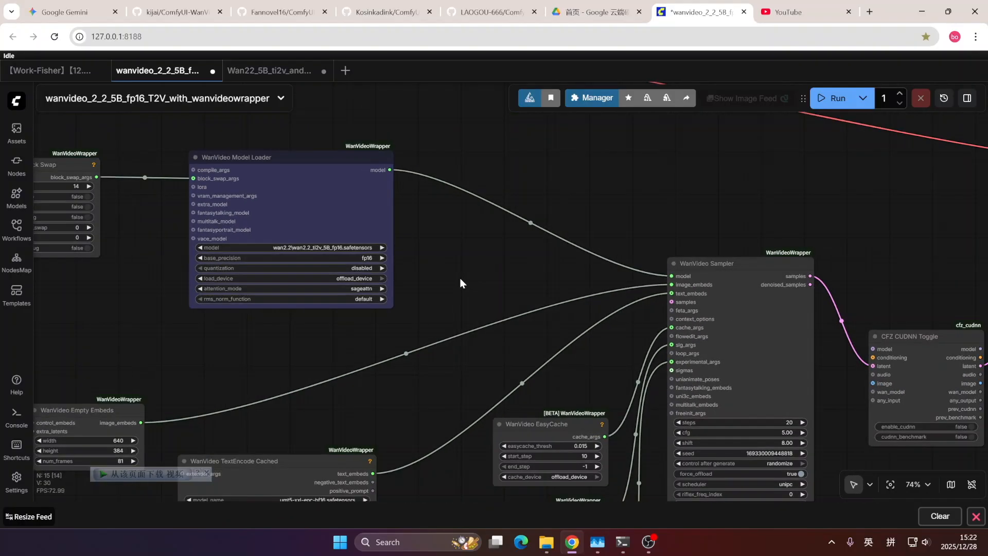
scroll(505, 326, "up", 8)
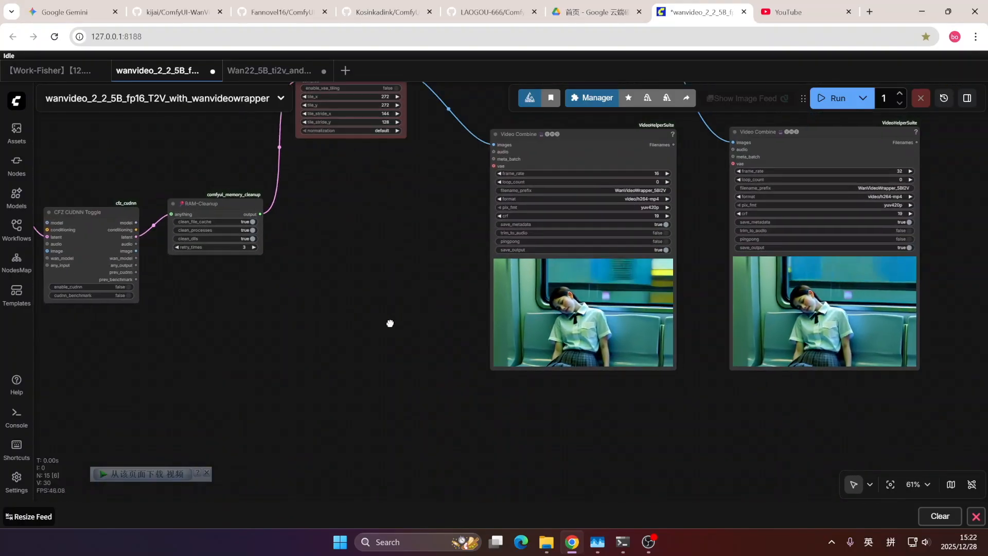